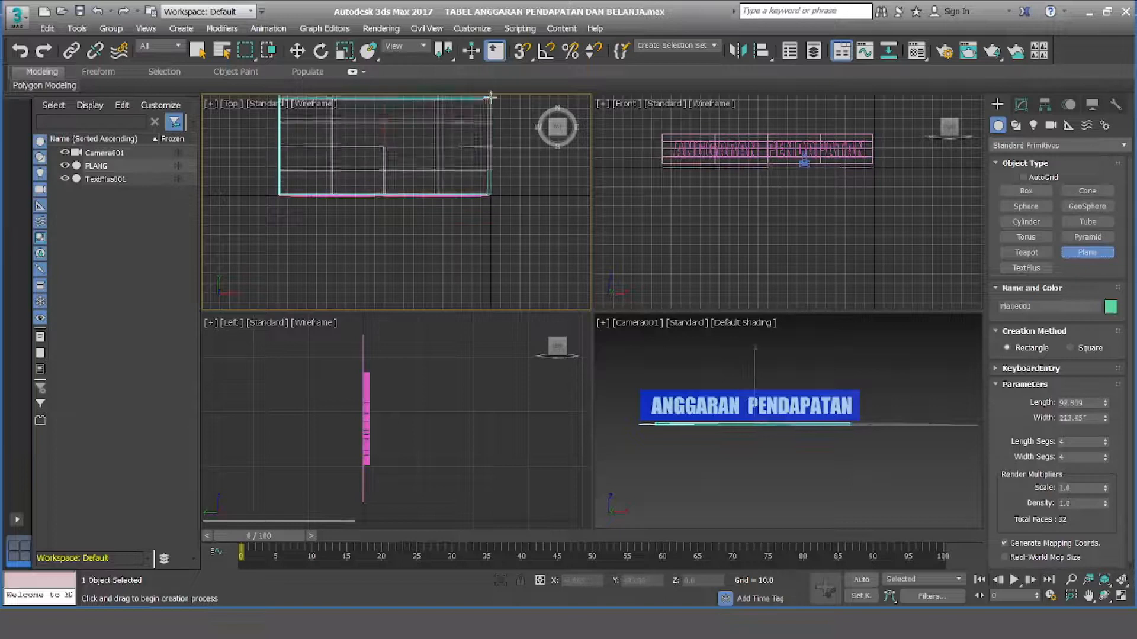
Lower the new plane beneath the sign, shift it toward the camera and scale it up slightly as a floor.
drag(296, 479, 303, 479)
drag(246, 425, 247, 455)
scroll(331, 439, down, 6)
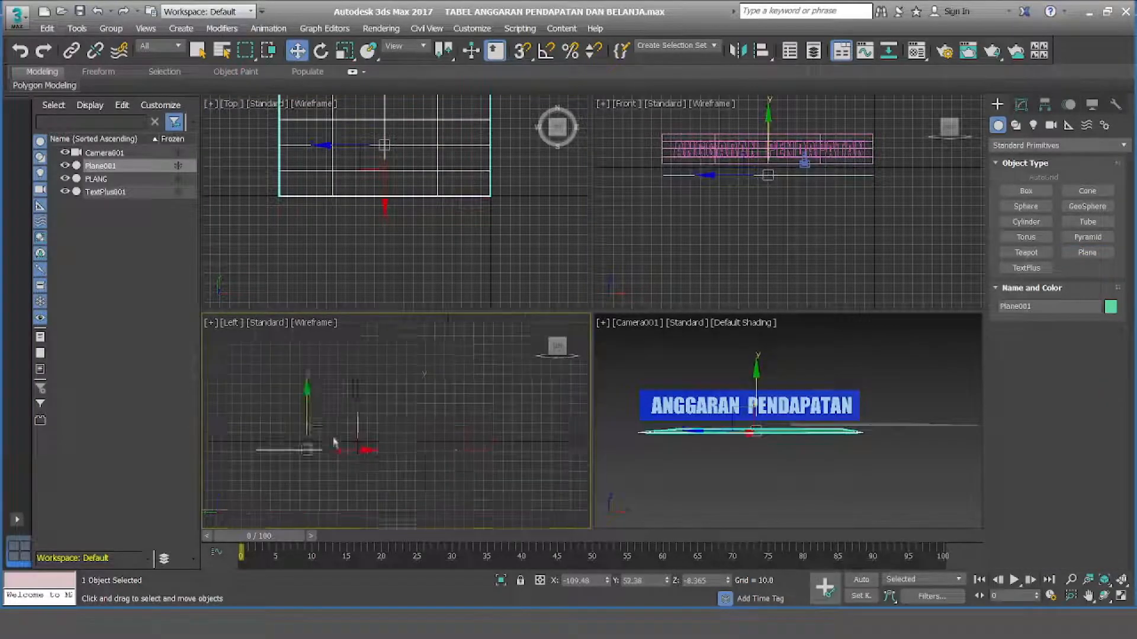
middle_drag(332, 441, 453, 426)
drag(430, 387, 432, 411)
drag(492, 463, 594, 472)
key(r)
mouse_move(493, 447)
mouse_down()
mouse_move(507, 460)
mouse_move(501, 436)
mouse_up()
Raise the sign's backing plane together with its title text well above the floor plane.
key(w)
drag(495, 326, 465, 415)
drag(480, 357, 482, 324)
right_click(432, 293)
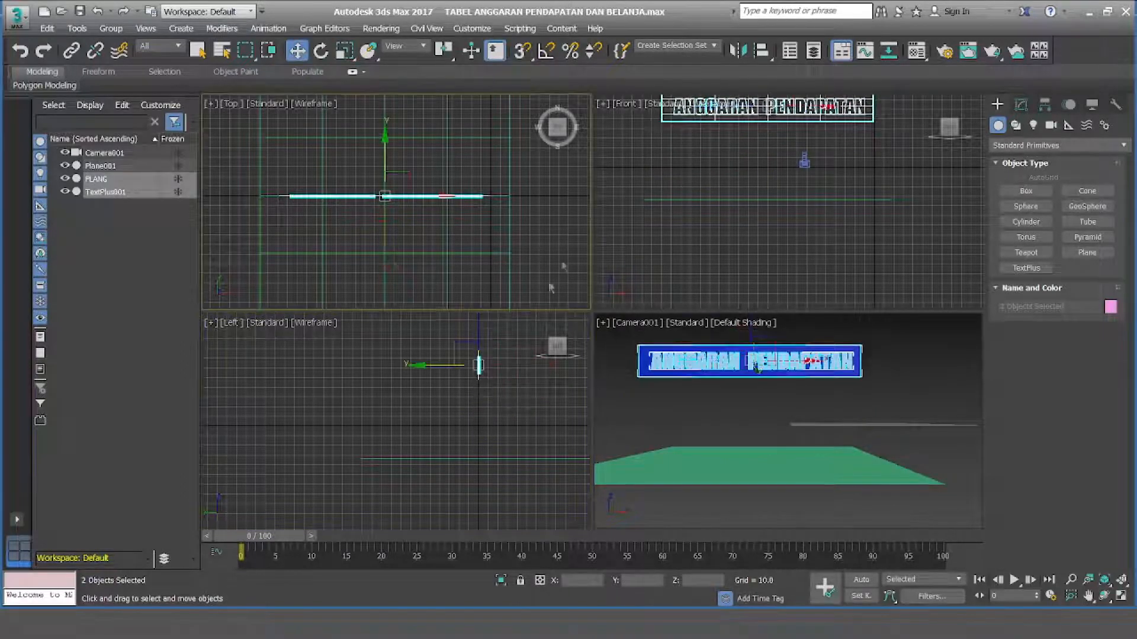
click(681, 405)
mouse_move(756, 447)
middle_down()
mouse_move(802, 477)
mouse_move(780, 450)
middle_up()
drag(510, 385, 459, 342)
drag(480, 328, 481, 318)
click(853, 393)
Copy the sign's backing plane down to the floor and scale the copy into a lower strip.
click(840, 355)
middle_drag(843, 160, 837, 218)
shift+drag(869, 111, 885, 197)
click(567, 383)
key(r)
drag(888, 385, 894, 411)
key(w)
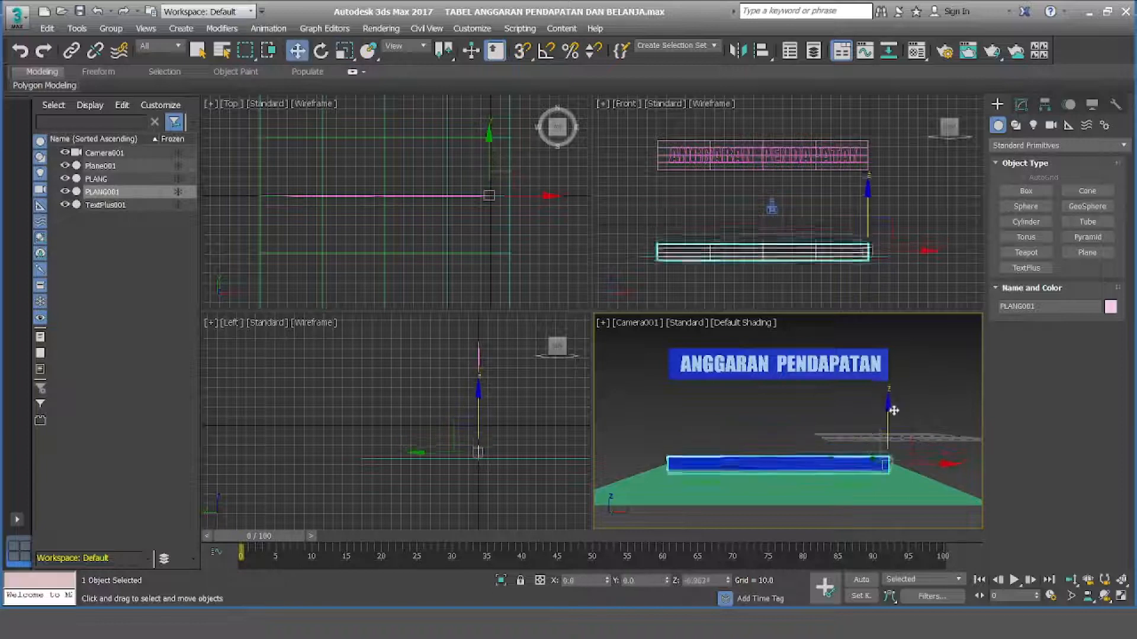
Move the upper sign and its title text slightly higher together.
click(794, 389)
drag(650, 364, 710, 375)
middle_drag(824, 314, 822, 317)
click(815, 222)
drag(749, 138, 767, 155)
drag(766, 114, 766, 101)
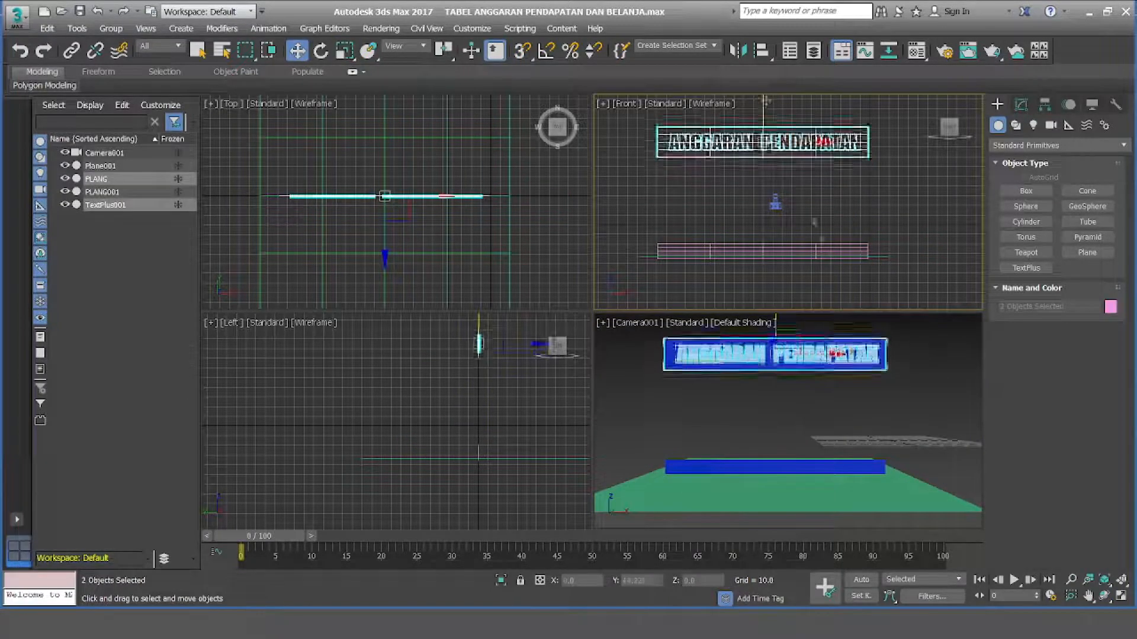
click(922, 381)
Shift the green floor plane backward so that the blue strip stands within it.
click(888, 495)
drag(537, 460, 468, 492)
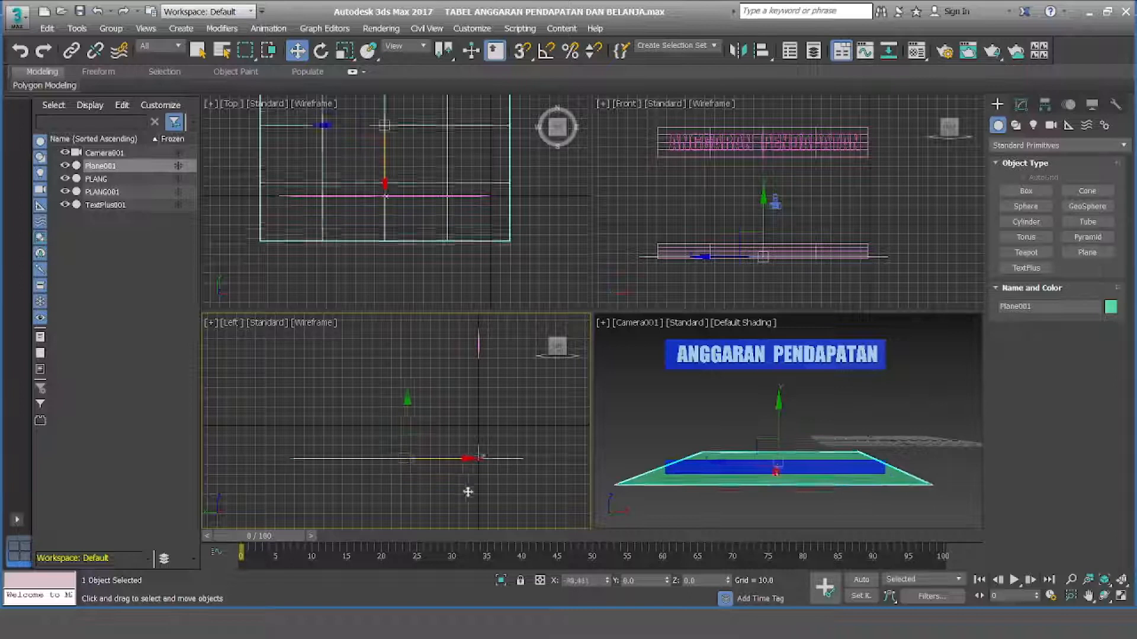
click(466, 494)
click(776, 355)
key(r)
middle_drag(882, 411, 880, 424)
click(881, 424)
Draw a box about 33 wide, 6 long and 32 high, and place it on the floor just behind the strip.
scroll(723, 237, up, 4)
scroll(761, 251, down, 4)
click(1026, 191)
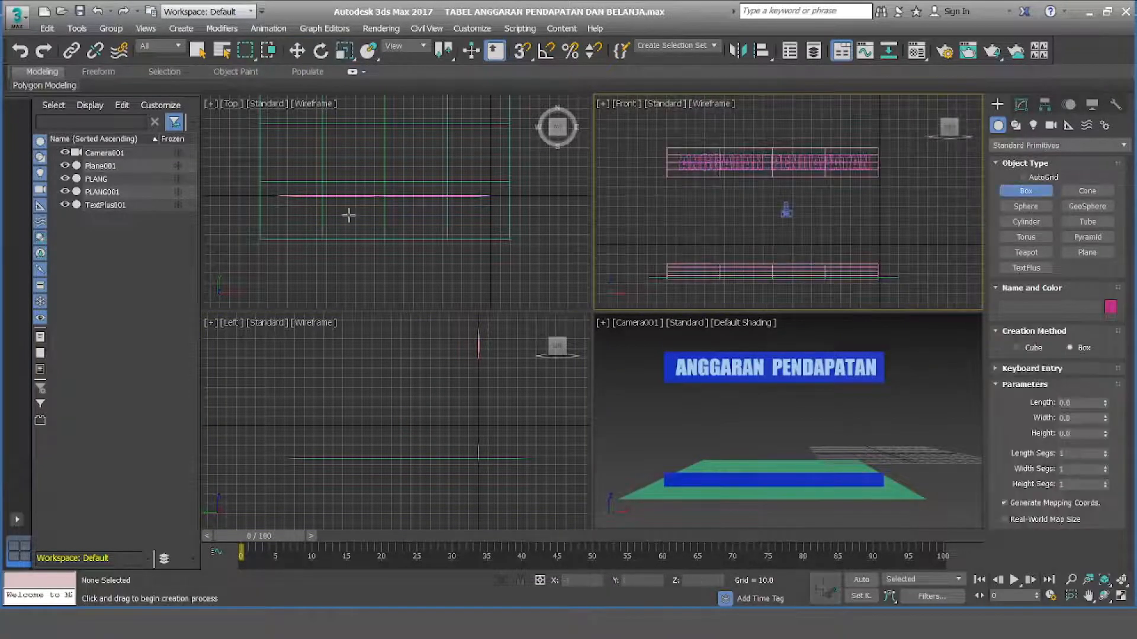
scroll(299, 195, up, 5)
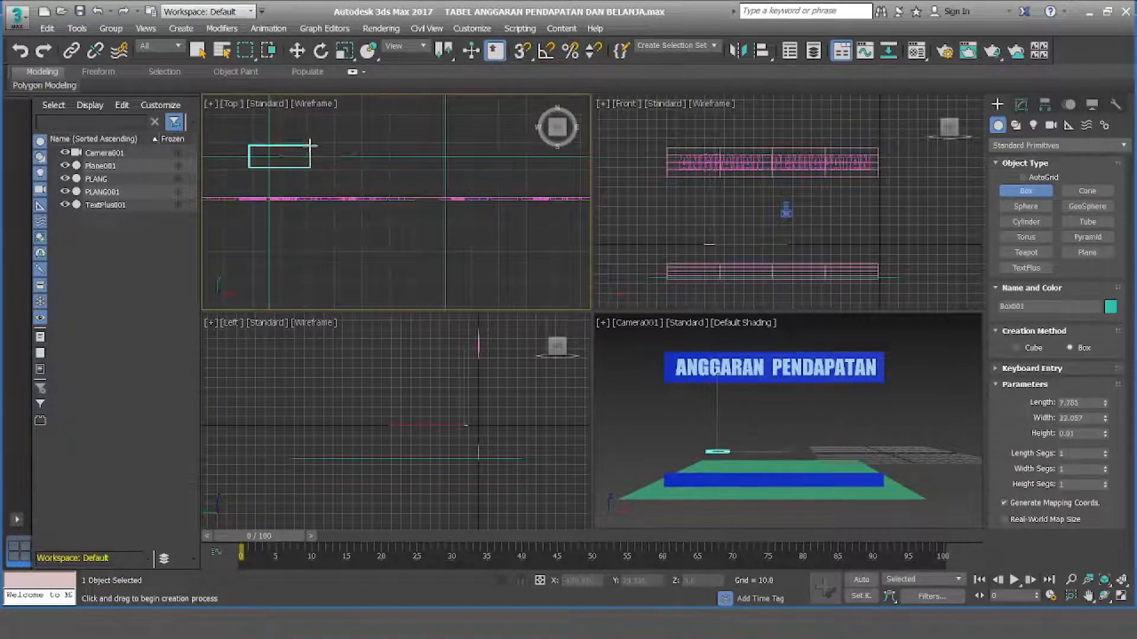
click(334, 62)
click(298, 51)
drag(722, 391, 722, 424)
scroll(453, 469, up, 6)
middle_drag(453, 469, 415, 505)
drag(513, 461, 565, 479)
Change the box's object color to pink and scale it taller into an upright bar.
click(1111, 308)
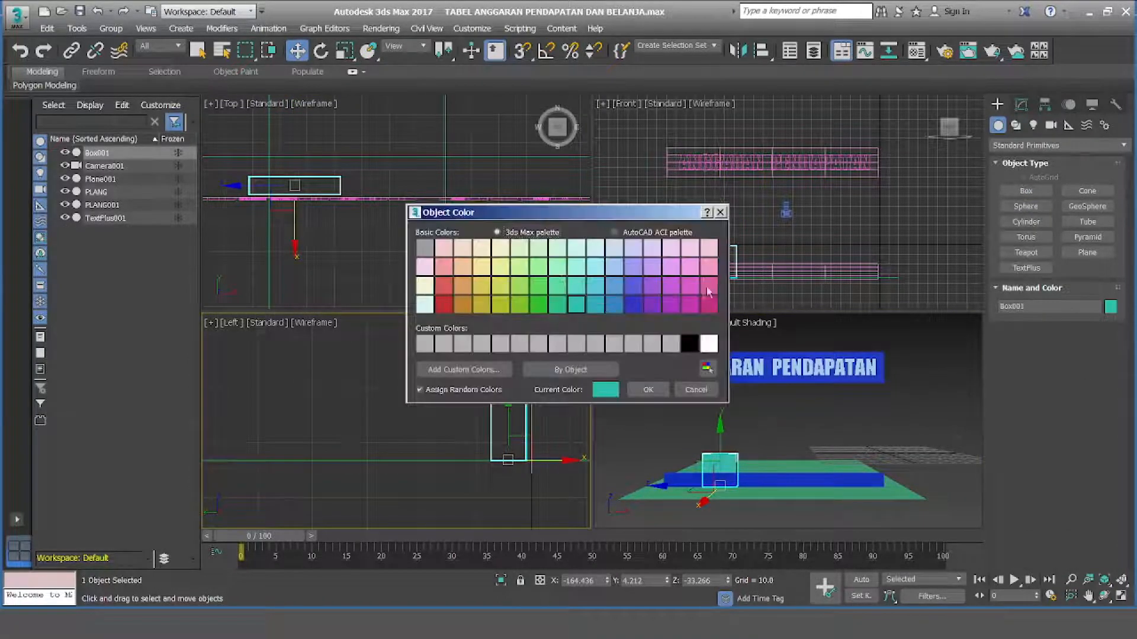
click(706, 292)
click(647, 388)
click(345, 51)
drag(720, 217, 721, 158)
Scale the title text down slightly and copy it down onto the lower strip under the name TAHUN.
click(813, 367)
drag(783, 365, 783, 376)
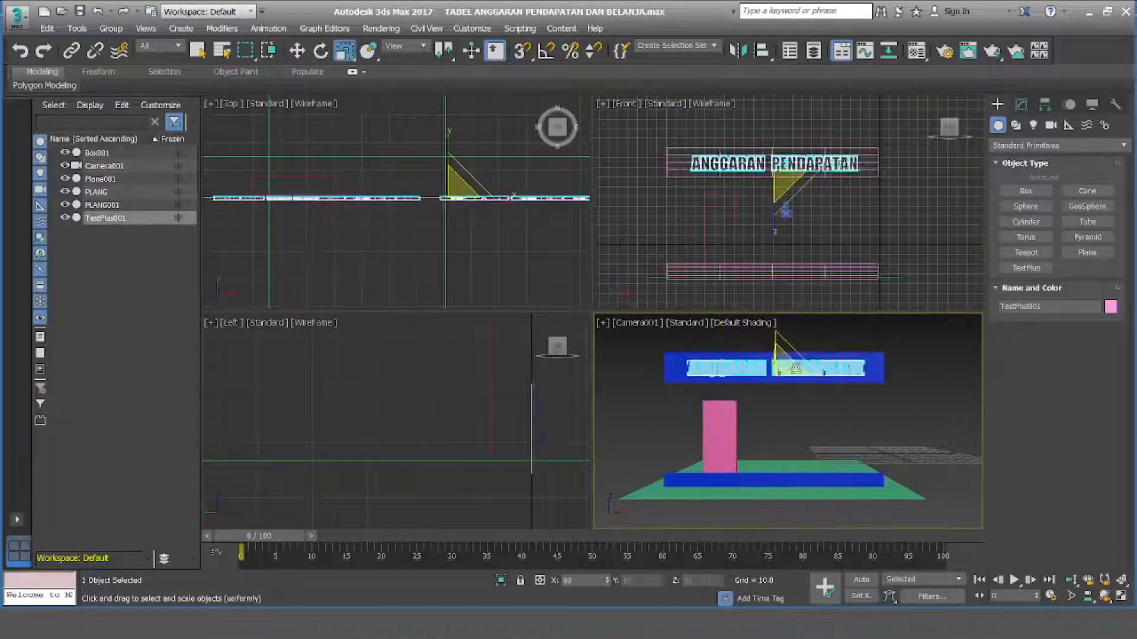
click(297, 51)
click(720, 441)
click(500, 198)
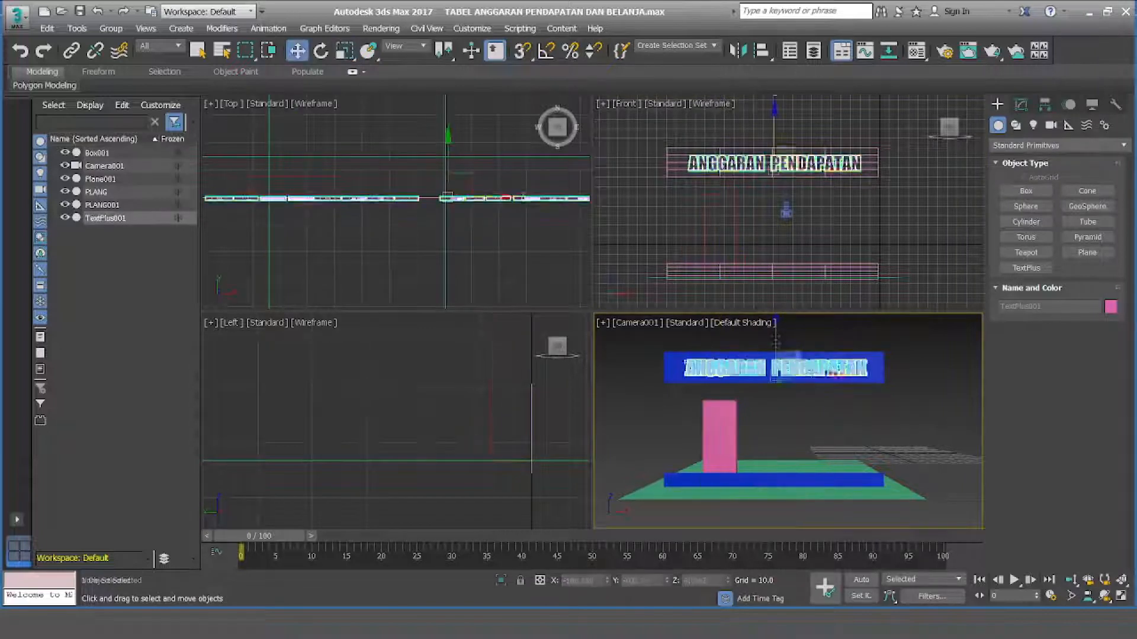
shift+drag(775, 166, 775, 269)
text(TAHUN)
key(Return)
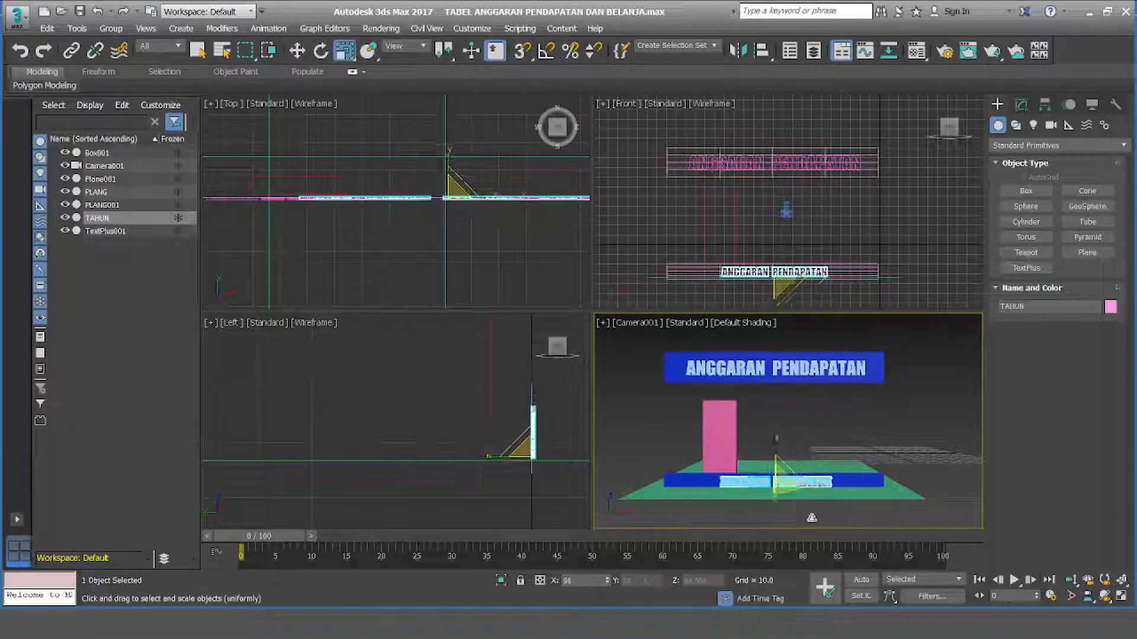
Move the TAHUN text in front of the bar on the strip and change its text to 2020.
drag(450, 197, 349, 197)
scroll(714, 264, up, 4)
scroll(858, 292, up, 1)
middle_drag(859, 304, 935, 291)
scroll(935, 291, down, 1)
drag(873, 260, 846, 256)
click(1020, 105)
drag(1068, 471, 982, 454)
text(2020)
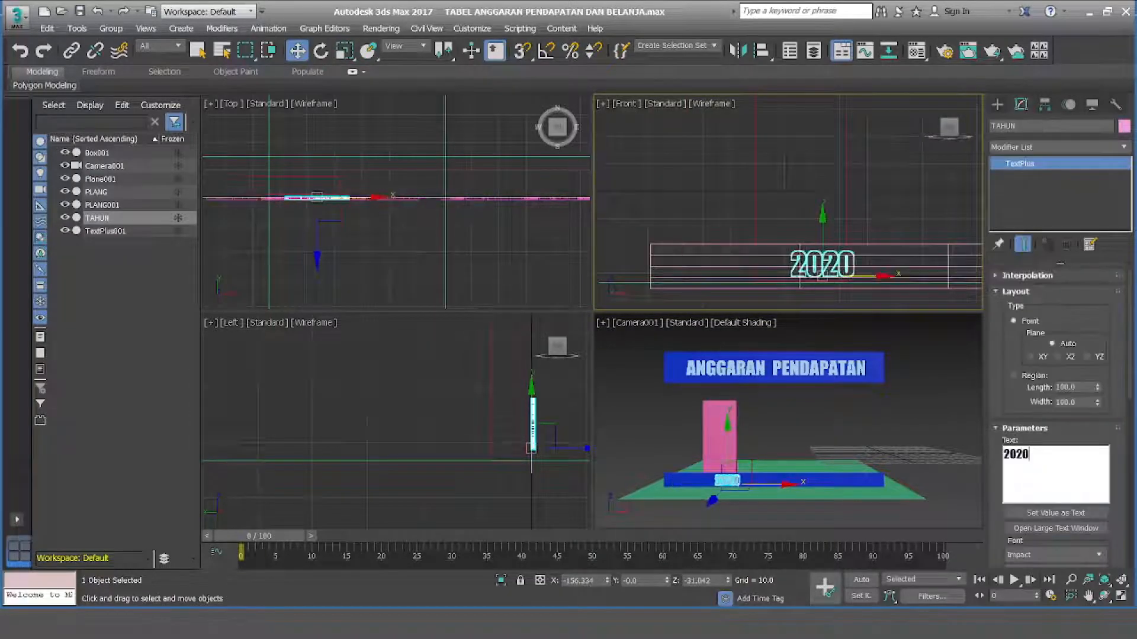
Adjust the 2020 text's height on the strip and scale it up to match the bar's width.
drag(804, 221, 804, 226)
click(345, 51)
drag(809, 274, 809, 253)
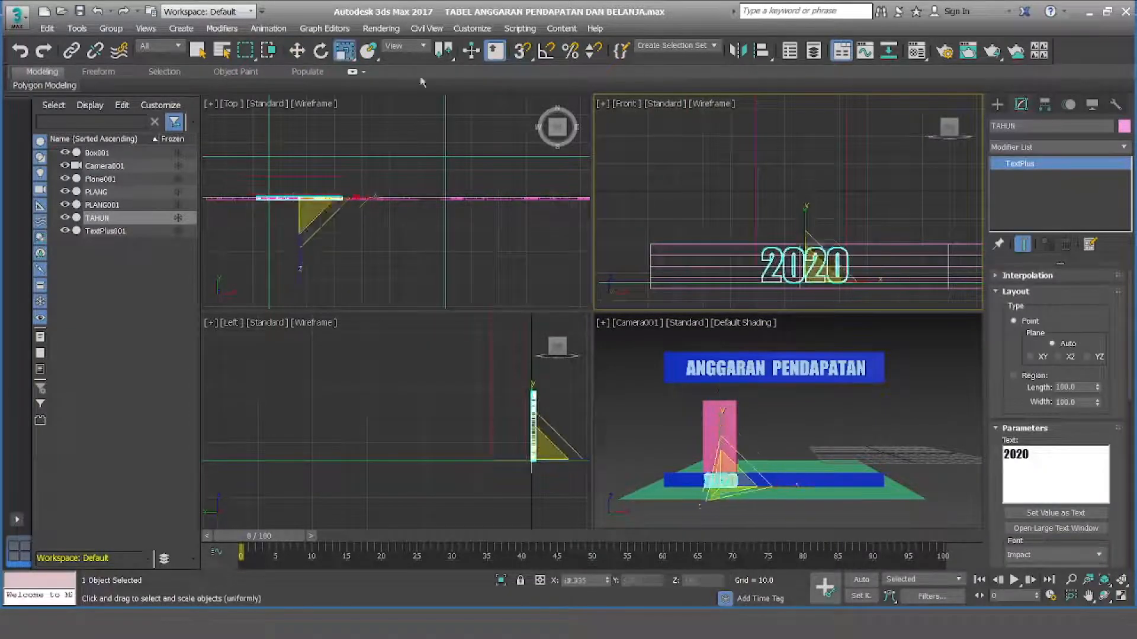
click(297, 51)
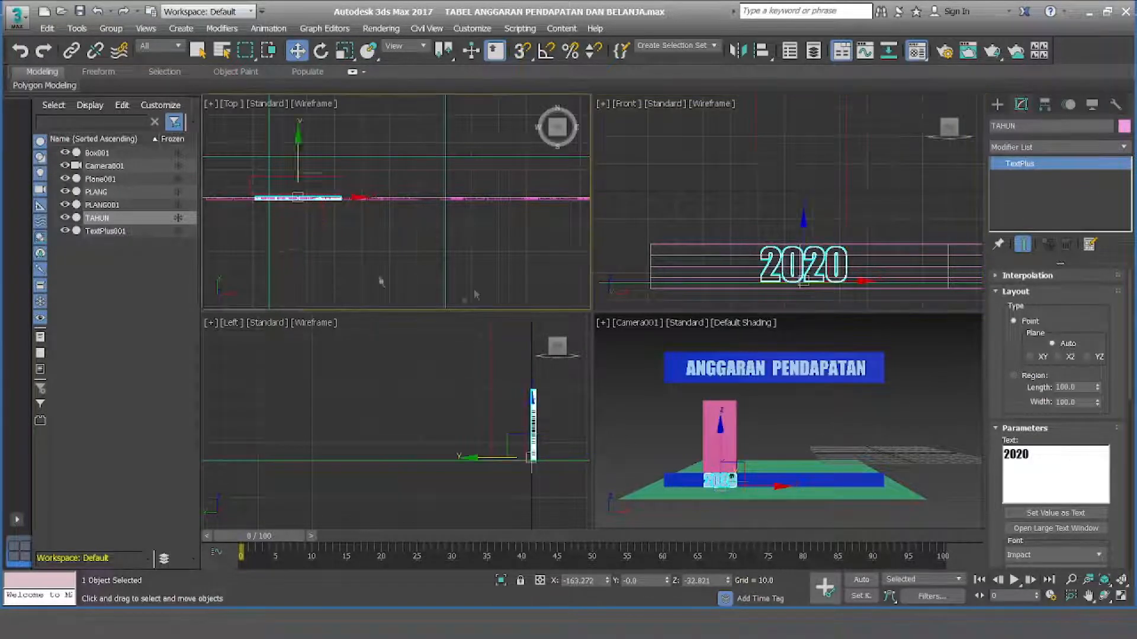
Create an orange material in the third sample slot and a pale orange version in the fourth.
key(m)
click(183, 435)
drag(253, 89, 254, 96)
click(506, 208)
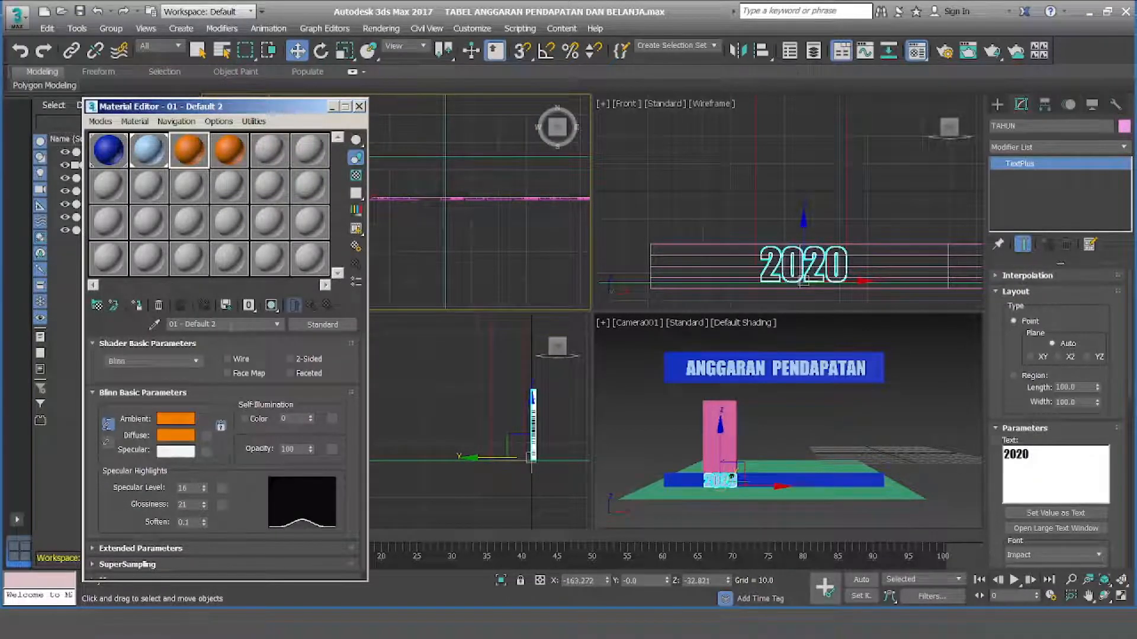
click(237, 160)
click(178, 435)
drag(386, 83, 386, 128)
click(506, 208)
Copy the pale orange material to the fifth sample slot and set its diffuse color to dark green.
drag(231, 152, 270, 151)
click(270, 151)
click(177, 435)
drag(386, 128, 387, 83)
drag(291, 106, 310, 150)
click(506, 208)
Name the copy of the green material 01 - Default 6 and lighten its diffuse color to pale green.
click(222, 325)
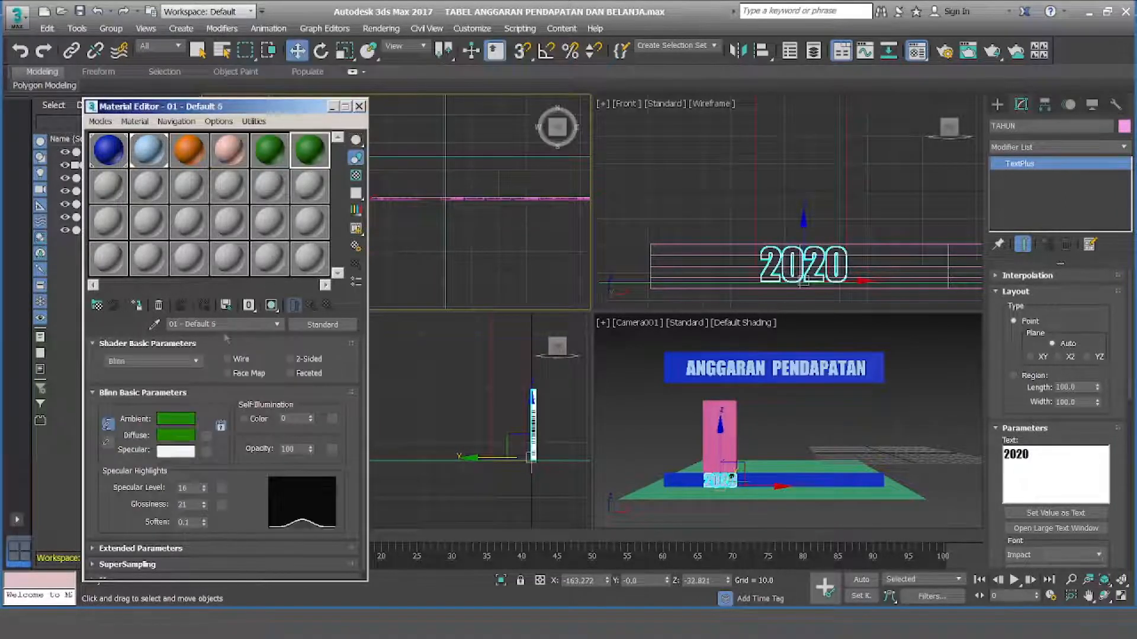
key(BackSpace)
text(6)
click(177, 436)
drag(386, 83, 386, 142)
click(503, 208)
Copy the pale green material to the seventh sample slot and set its diffuse color to bright red.
drag(309, 151, 108, 187)
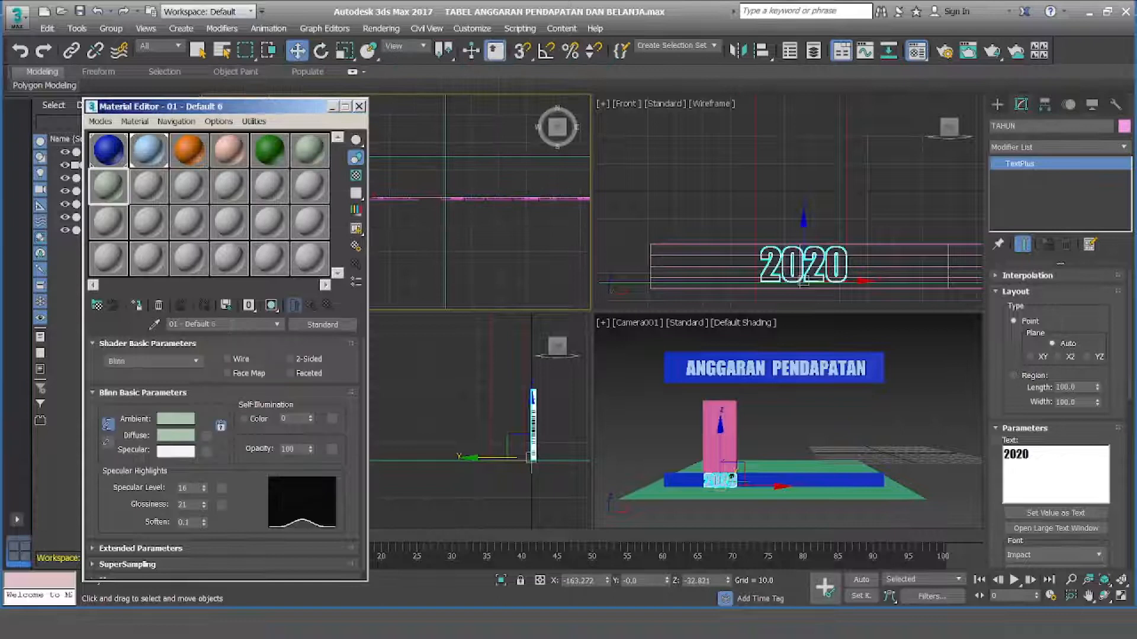
click(189, 437)
drag(280, 119, 243, 81)
drag(387, 140, 386, 82)
click(504, 208)
Copy the red material to the next sample slot and lighten its diffuse color to pale pink.
drag(109, 187, 149, 186)
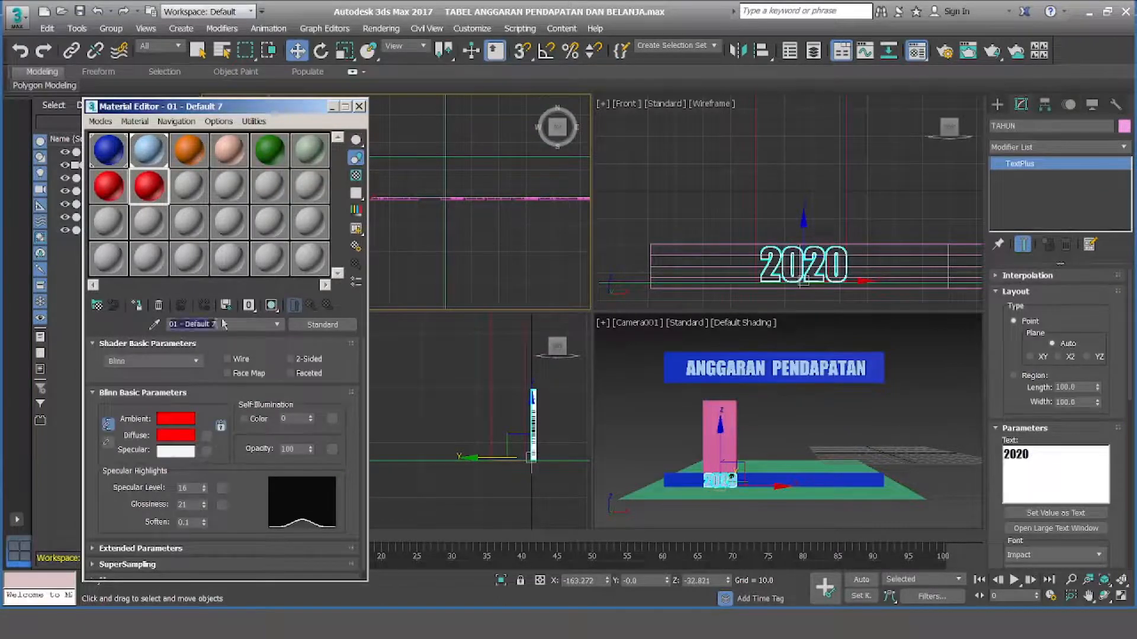
click(178, 436)
drag(386, 82, 386, 145)
click(505, 208)
Change the diffuse color of the ninth sample slot's material to a saturated violet.
click(189, 187)
click(176, 436)
click(323, 94)
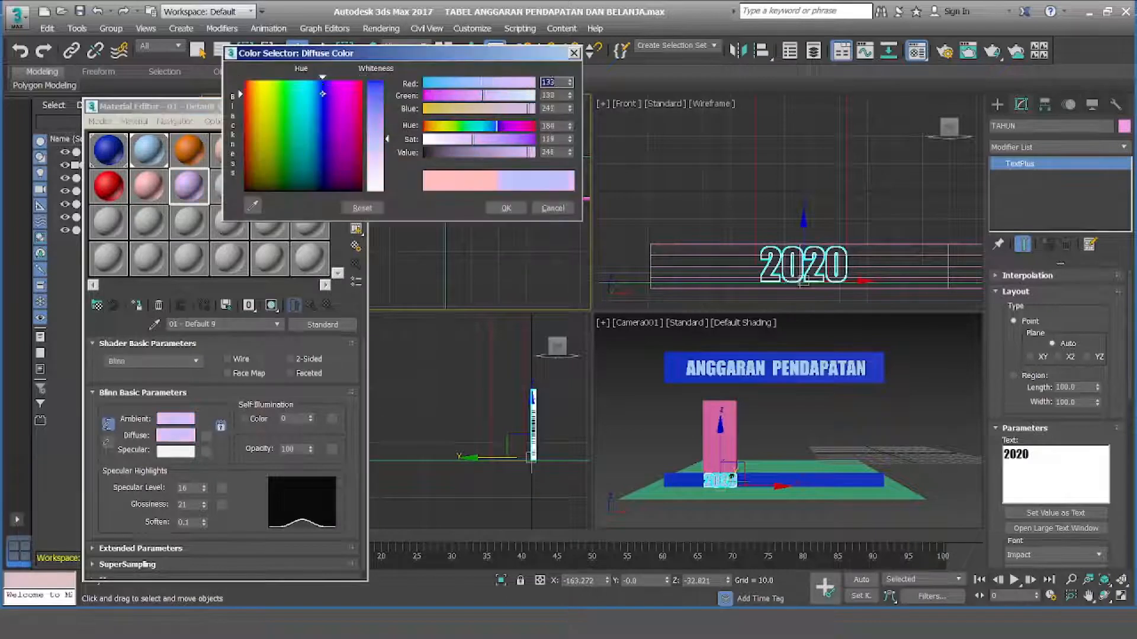
drag(386, 139, 386, 81)
click(505, 207)
Copy the violet material to the next sample slot and lighten its diffuse color to pale violet.
drag(189, 187, 230, 187)
click(176, 437)
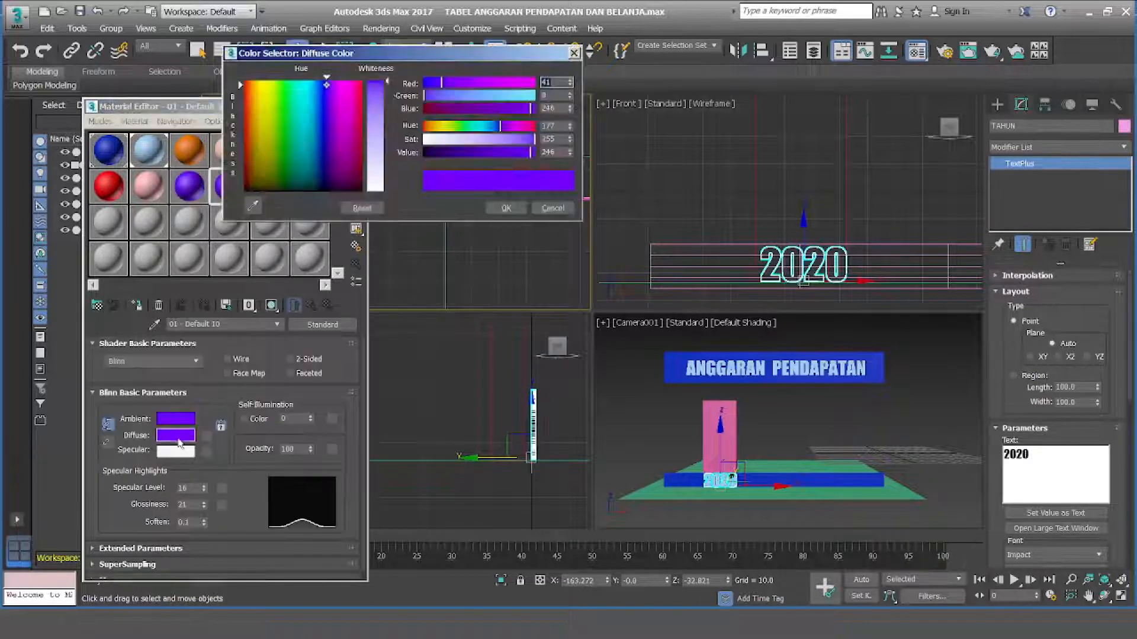
drag(386, 81, 386, 132)
click(505, 208)
Apply the dark green material 01 - Default 5 to the bar and scale the bar taller.
click(724, 435)
drag(270, 150, 726, 423)
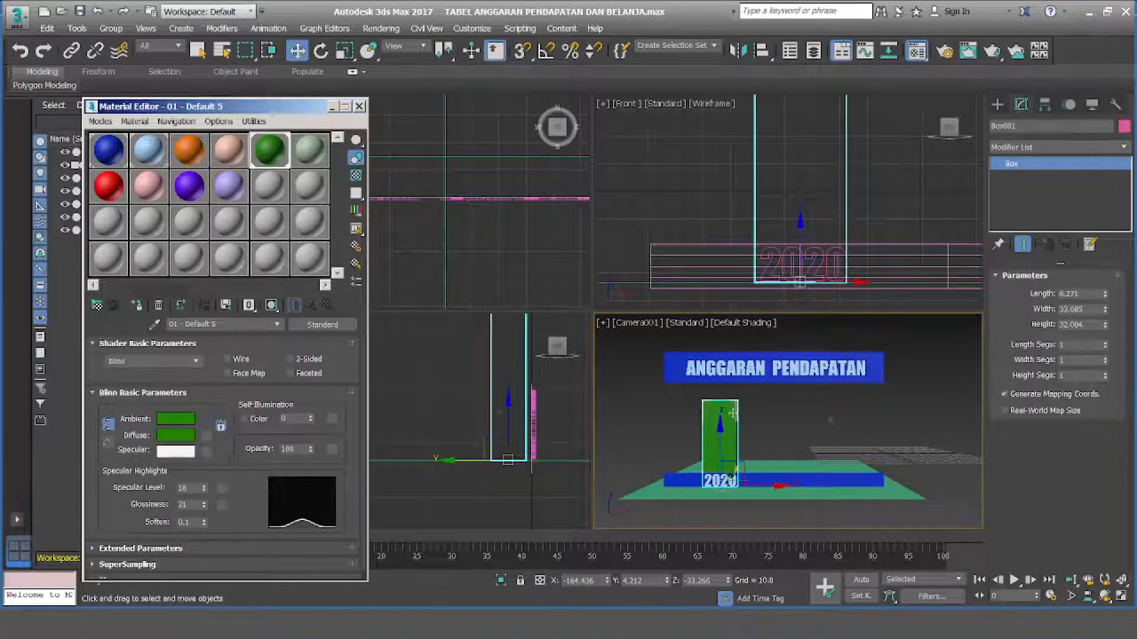
key(r)
drag(801, 232, 799, 199)
Raise the upper sign with its title text to clear the top of the green bar.
drag(784, 332, 801, 370)
key(w)
middle_drag(793, 355, 796, 372)
drag(779, 351, 780, 328)
click(756, 417)
Move the green bar farther back behind the strip, to about Y 12.8.
click(528, 385)
drag(564, 463, 517, 477)
click(833, 490)
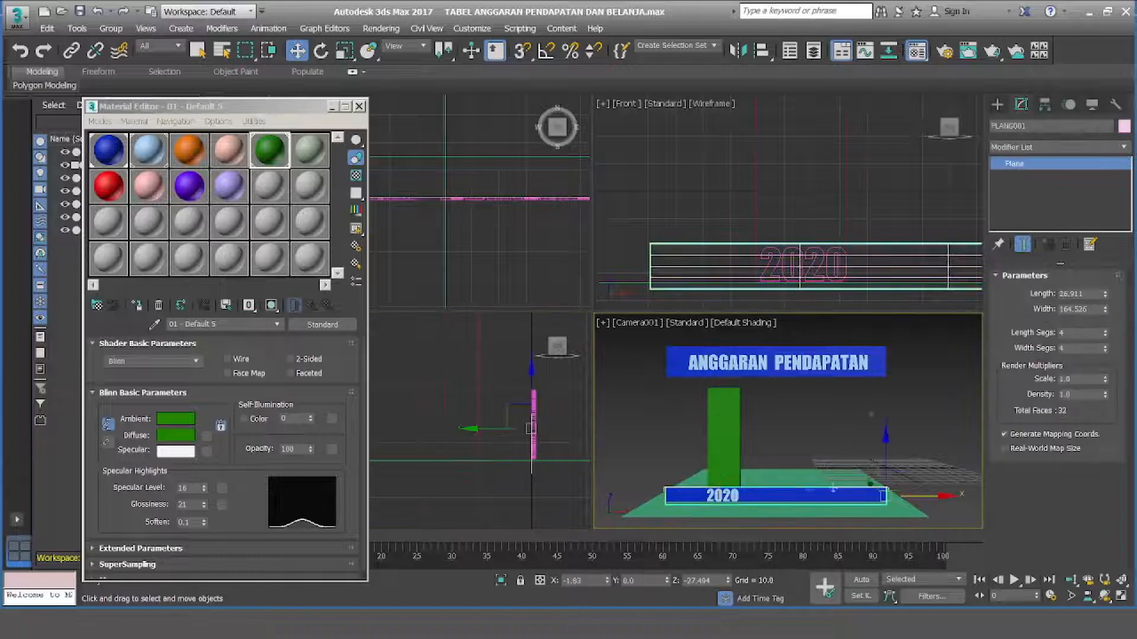
Create a medium blue material named 01 - Default 12 and apply it to the upper sign's backing plane.
click(834, 374)
click(269, 190)
click(225, 328)
text(12)
click(184, 435)
click(314, 120)
click(502, 207)
drag(270, 187, 775, 370)
click(932, 438)
click(175, 435)
click(504, 208)
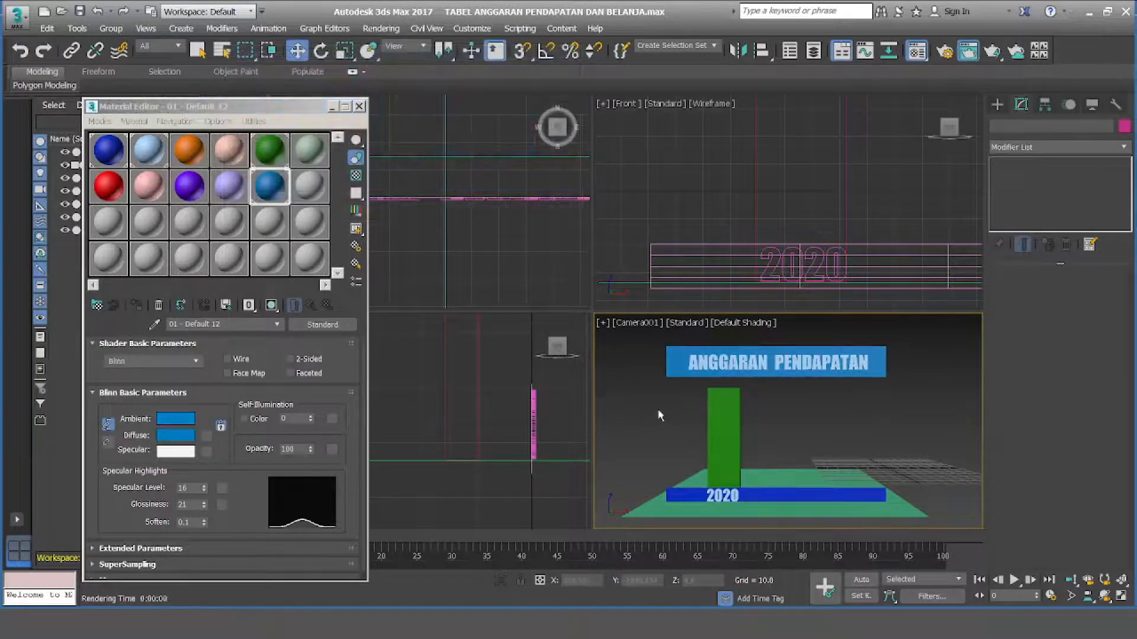
Convert the green bar to an editable poly and add edges down its middle.
click(724, 432)
click(359, 106)
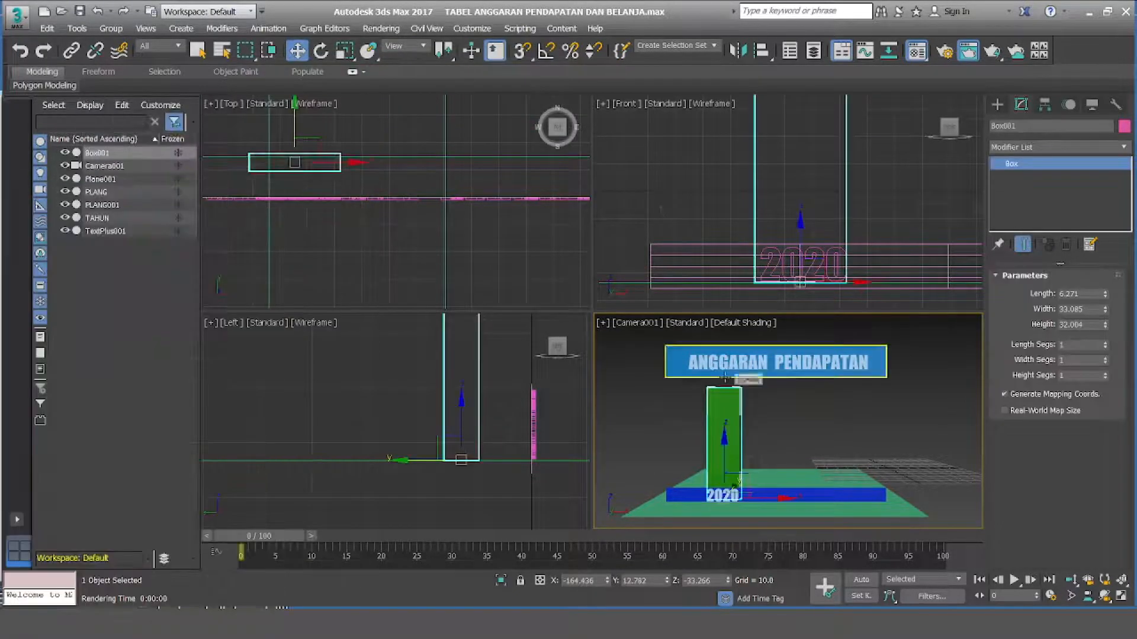
click(906, 584)
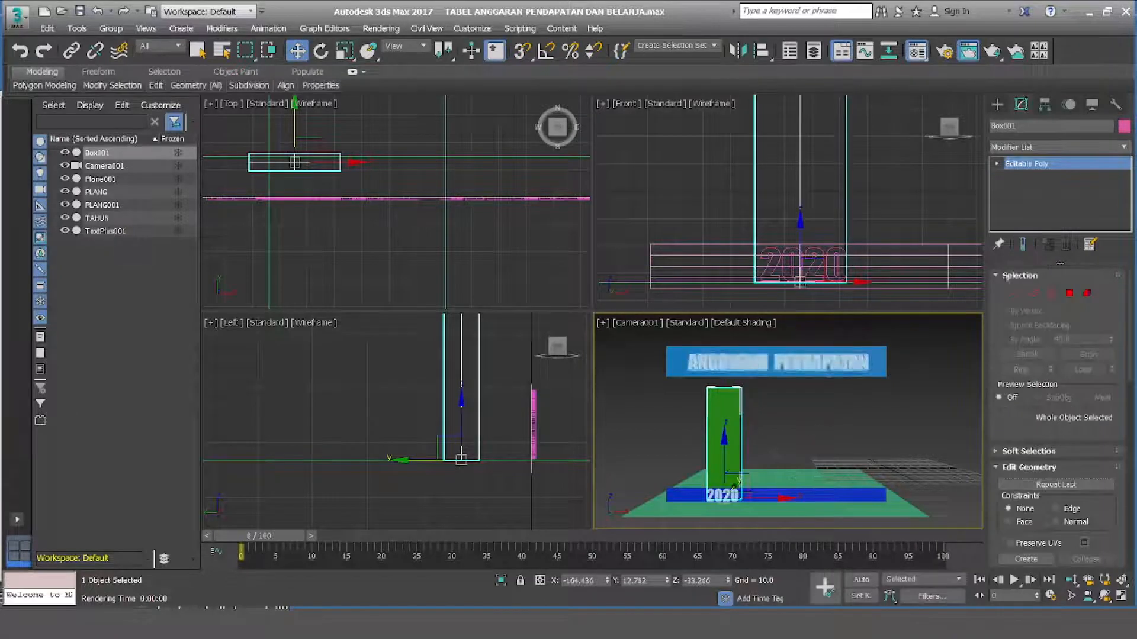
Raise the bar's top center vertices to form a pointed peak.
scroll(877, 160, down, 5)
middle_drag(885, 140, 850, 214)
click(1017, 293)
drag(763, 155, 786, 178)
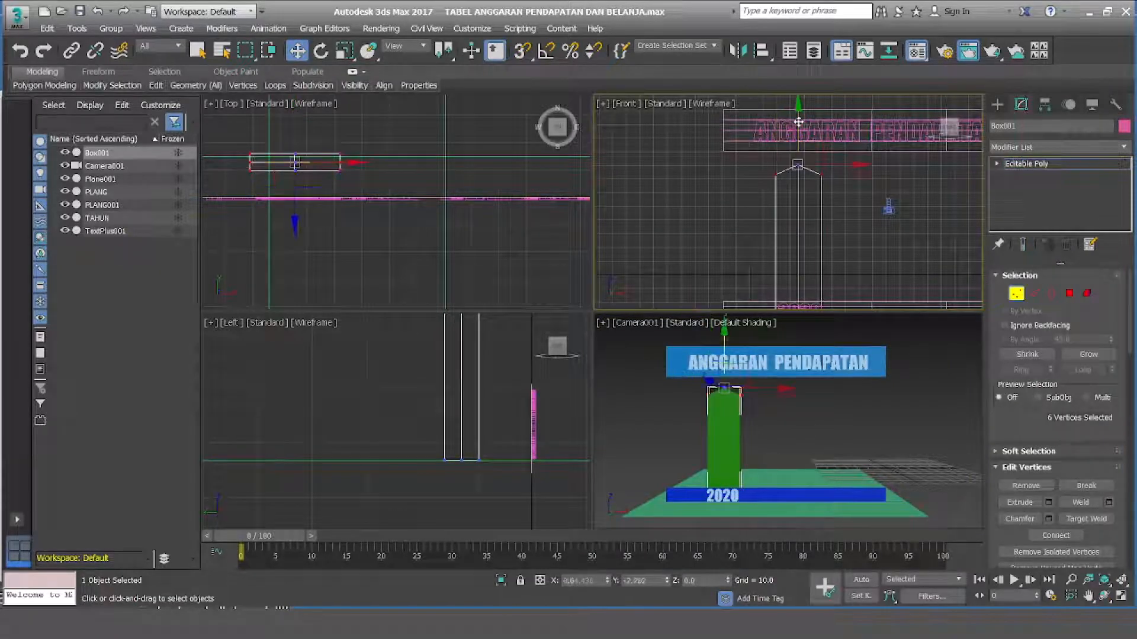
click(1017, 293)
Set the animation length to 50 frames with the green bar selected.
click(725, 435)
click(1051, 596)
click(561, 490)
Using Auto Key, key the green bar upright at frame 20 and sink it to about Z -125 at frame 0.
drag(296, 536, 557, 586)
drag(540, 538, 273, 538)
drag(724, 437, 738, 531)
middle_drag(764, 461, 769, 447)
drag(729, 518, 730, 512)
Advance the animation to frame 13 and set a key for the green bar's rise.
scroll(913, 198, down, 3)
middle_drag(912, 198, 877, 196)
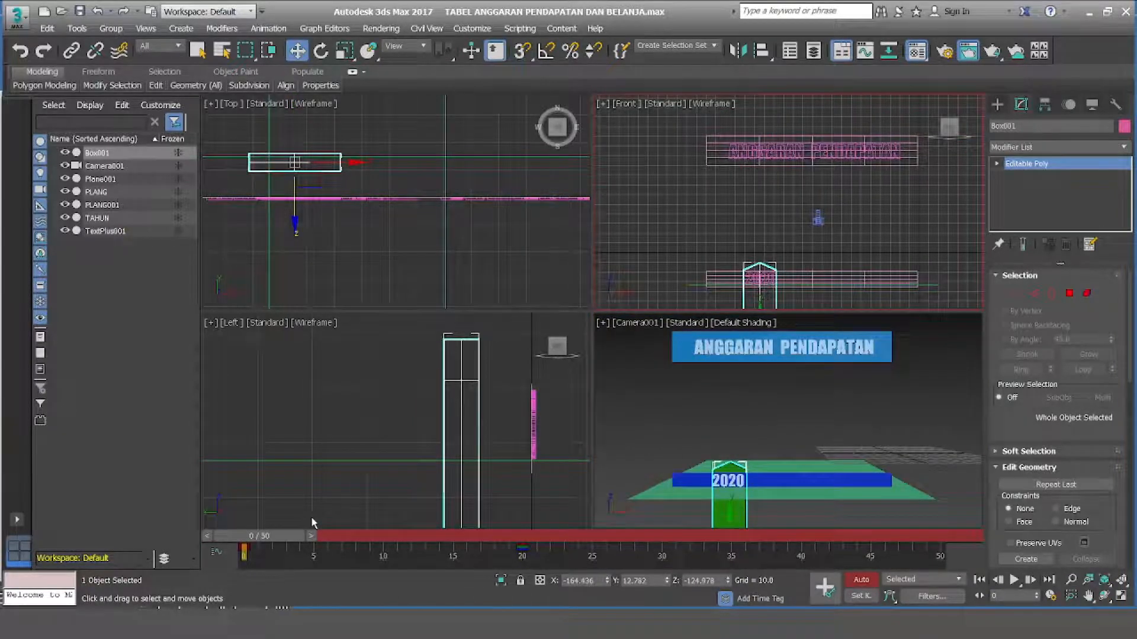
drag(312, 535, 475, 592)
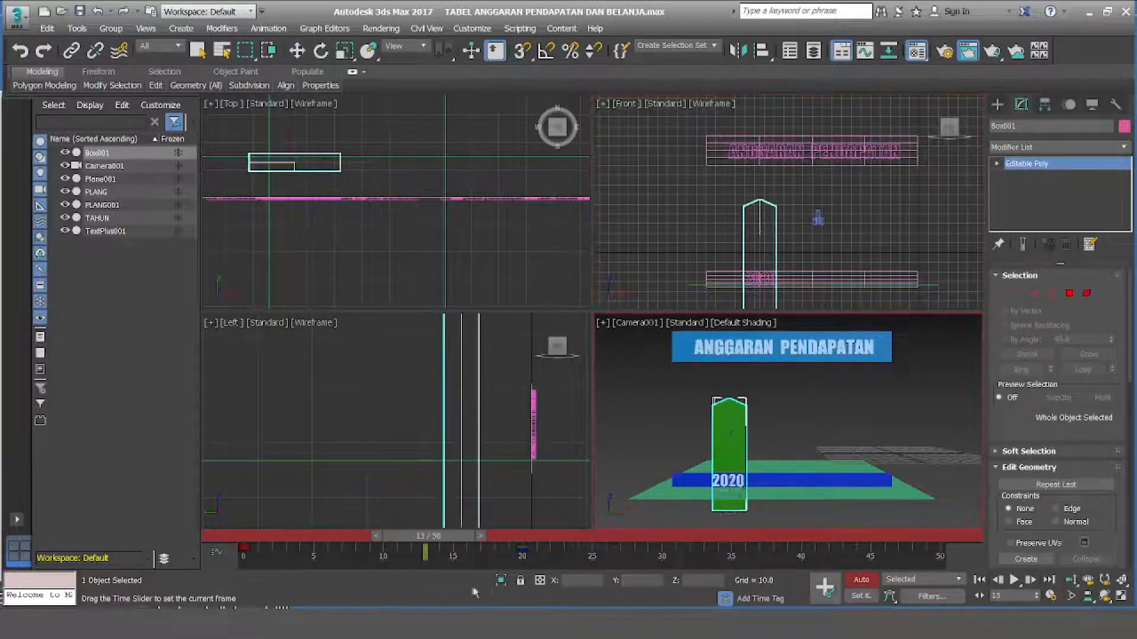
Key small settling bounces on the green bar at frames 23, 25, 26 and 27, and play back its rise.
click(979, 580)
click(1014, 581)
click(1014, 581)
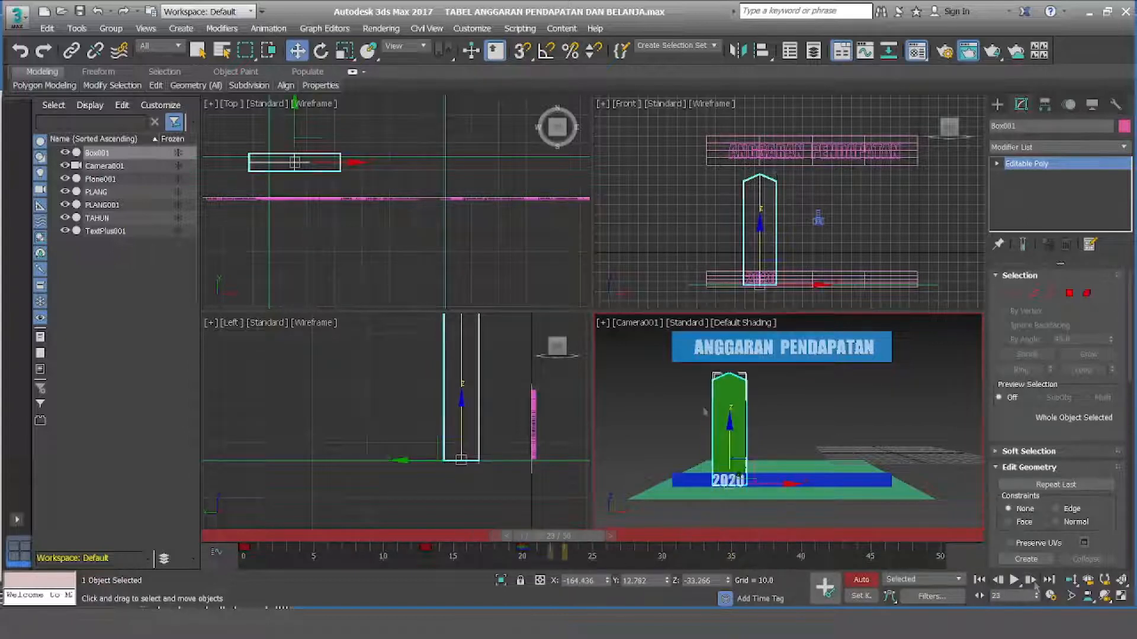
scroll(763, 249, up, 3)
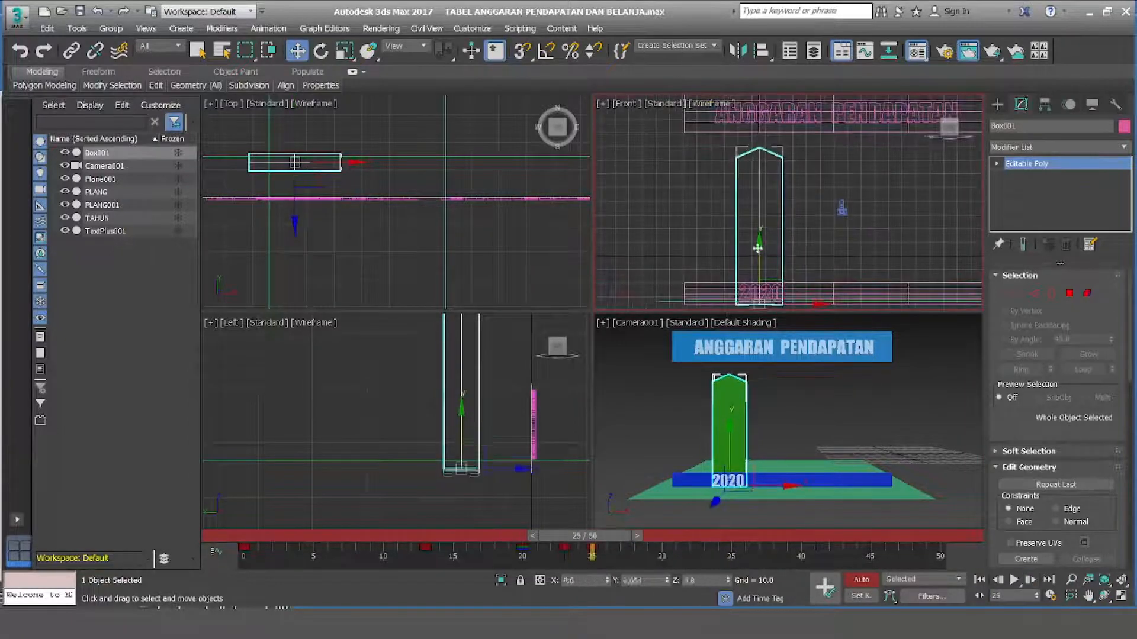
click(1014, 581)
right_click(906, 504)
click(1014, 580)
Clone the floor plane as MATTE SHADOW and give the copy a Matte/Shadow material.
click(796, 467)
shift+drag(783, 423, 790, 407)
text(MATTE SHADOW)
key(Return)
key(m)
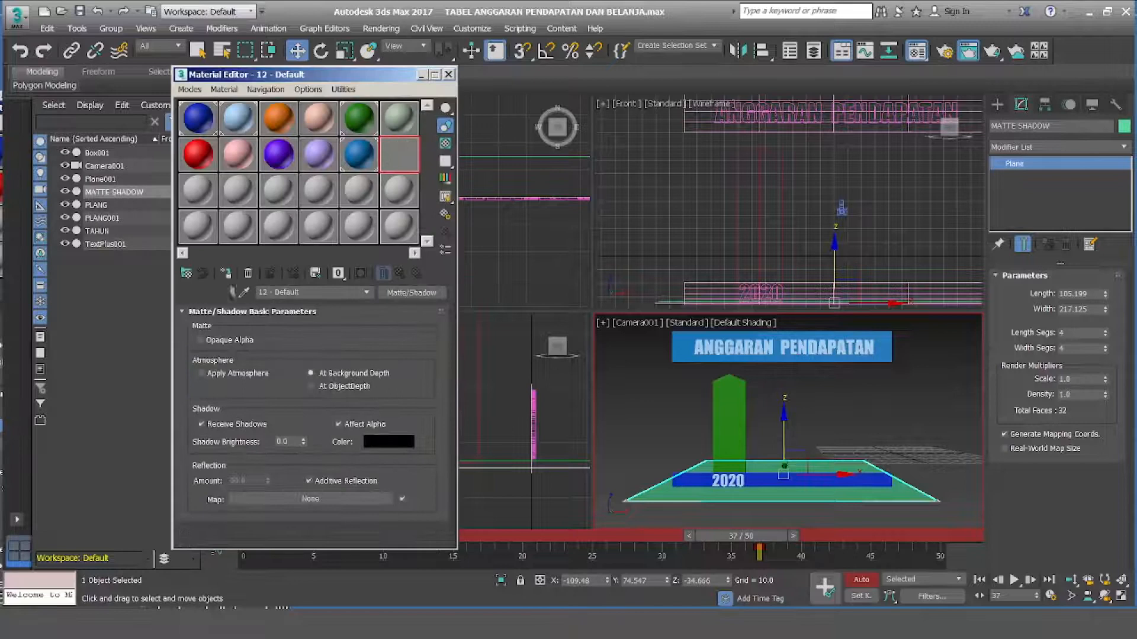
Set up a KACA EUNTEUNG material with a Flat Mirror reflection map and assign it to the original floor plane.
click(203, 196)
click(411, 293)
click(410, 116)
double_click(465, 481)
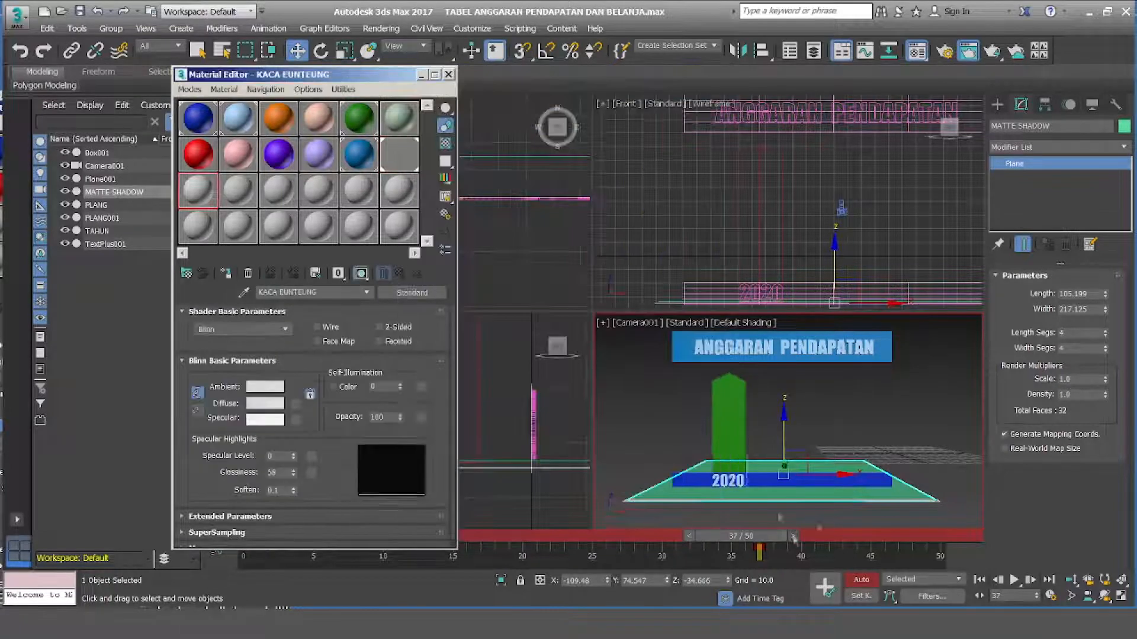
click(669, 485)
click(226, 273)
key(m)
Scale the MATTE SHADOW plane up well beyond the floor and freeze it.
click(769, 492)
key(r)
drag(791, 464, 778, 221)
right_click(928, 364)
click(962, 296)
key(w)
Enlarge the mirrored floor plane and review the reflection map settings of its KACA EUNTEUNG material.
click(740, 494)
key(r)
drag(740, 495, 722, 237)
key(w)
key(m)
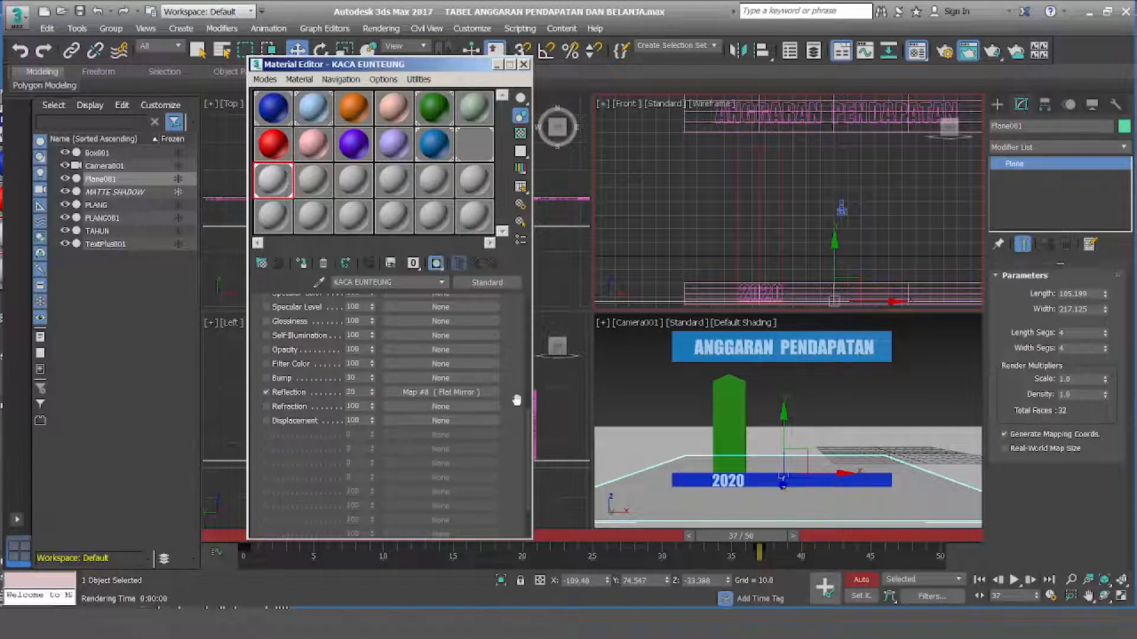
click(485, 409)
key(m)
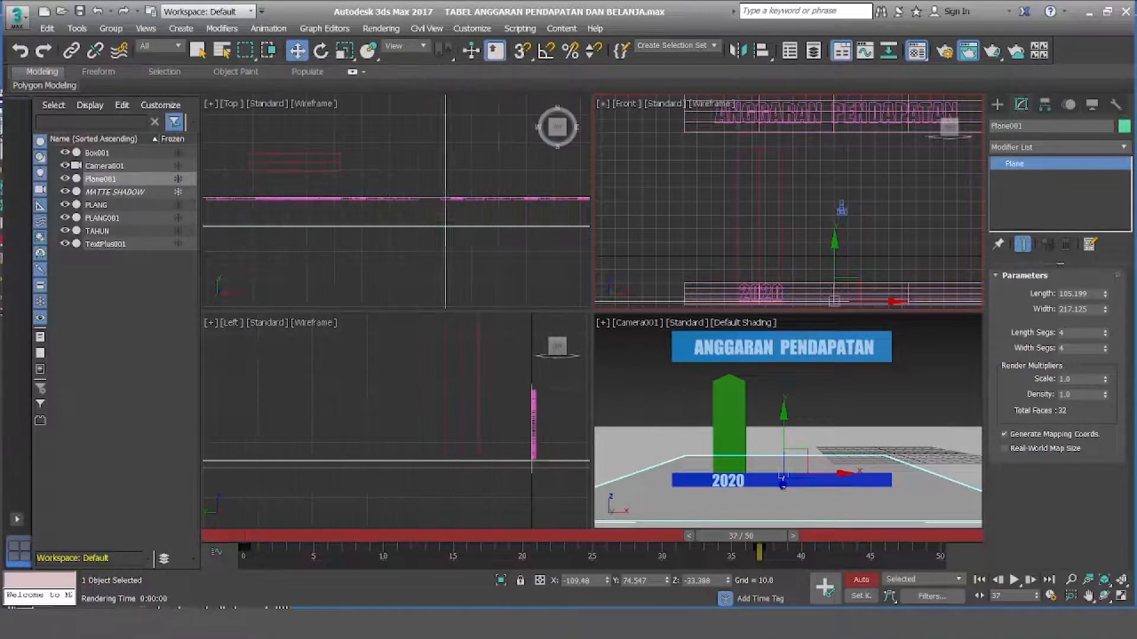
Duplicate the green bar slightly in front of the original with Auto Key off.
click(735, 404)
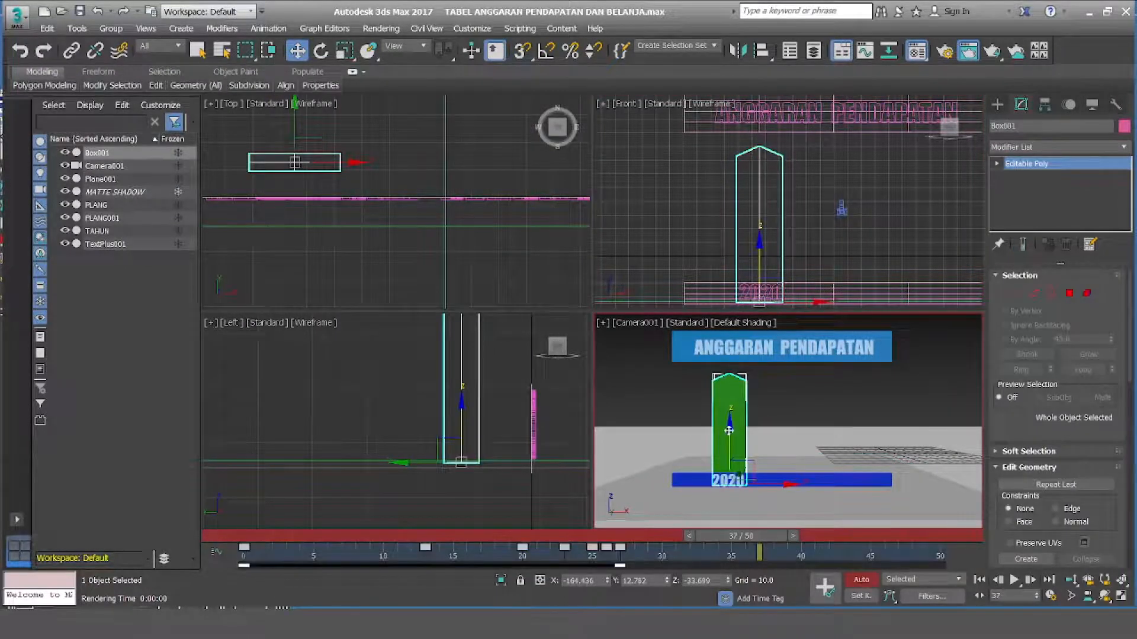
click(1016, 294)
right_click(324, 406)
key(1)
click(439, 395)
click(478, 411)
drag(515, 465, 519, 465)
key(Return)
Lower the copied bar's top vertices to make a short base piece and notch its top edge into a V.
key(1)
right_click(763, 386)
drag(730, 342, 742, 421)
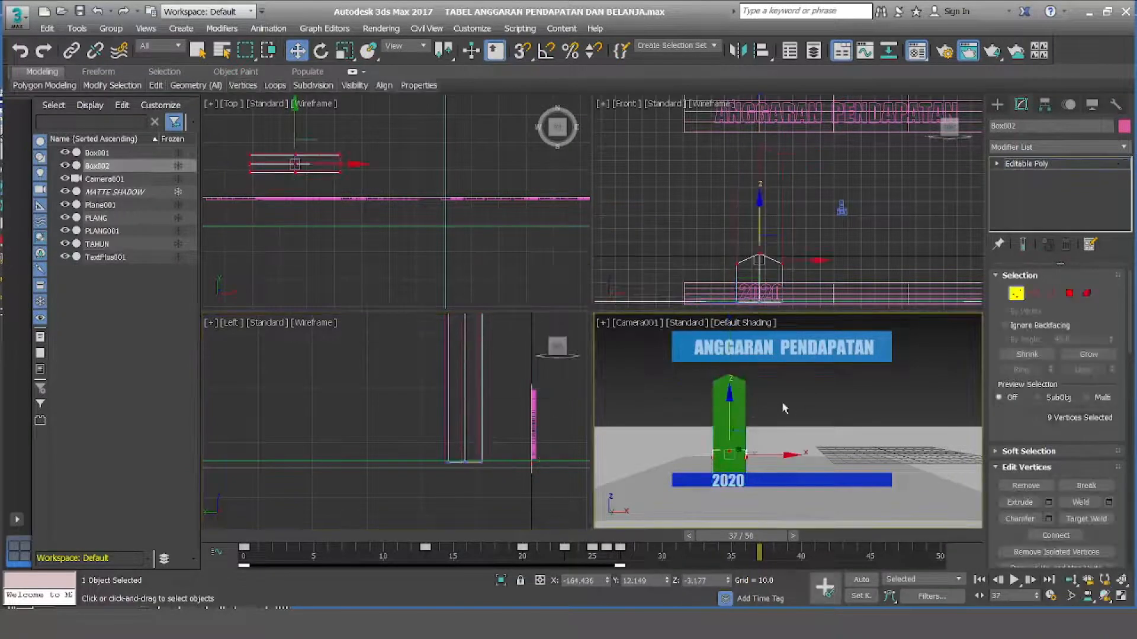
key(1)
right_click(498, 413)
Give the tall bar a lighter, bright green material that contrasts with the dark green base piece.
click(727, 395)
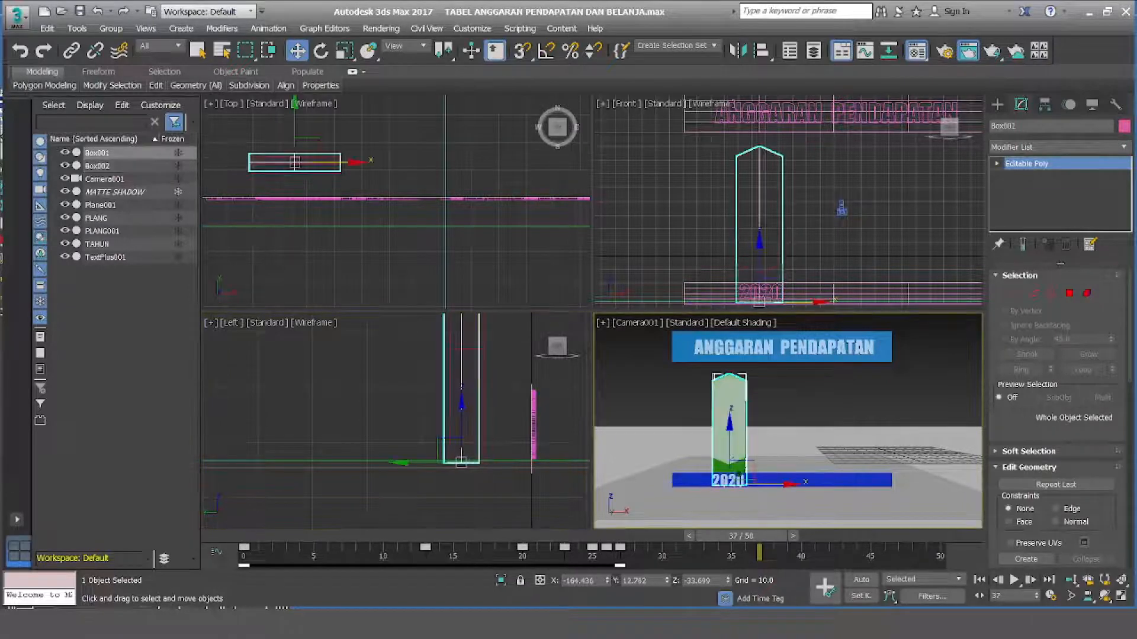
drag(382, 123, 382, 92)
click(288, 105)
click(506, 208)
click(797, 427)
Shift the tall bar's keys five frames so its rise starts at frame 5, and play back the animation.
click(728, 409)
drag(243, 566, 297, 569)
click(979, 580)
click(1015, 580)
click(1014, 580)
click(980, 580)
click(980, 596)
click(1031, 580)
Try to move both bar pieces down together in the front view.
middle_drag(795, 244, 797, 143)
drag(776, 297, 794, 303)
drag(765, 223, 762, 285)
key(ctrl+z)
Play back the rise of both bar pieces from the first frame and leave Auto Key off.
click(861, 580)
click(979, 580)
click(1014, 580)
click(1015, 580)
middle_drag(853, 174, 808, 260)
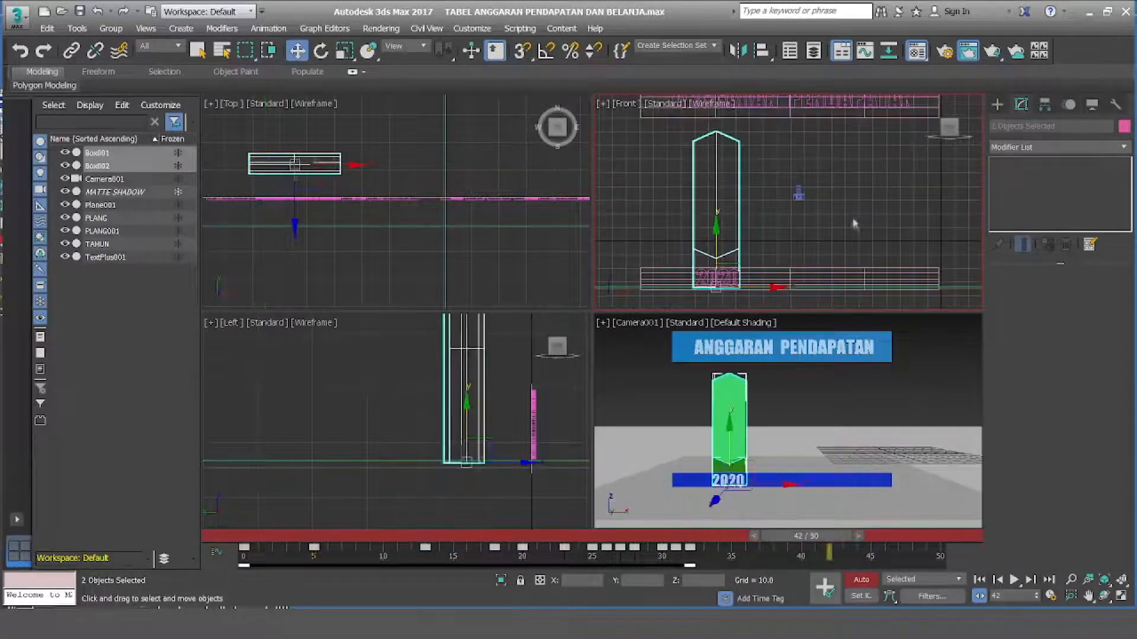
click(829, 445)
click(861, 580)
click(1014, 580)
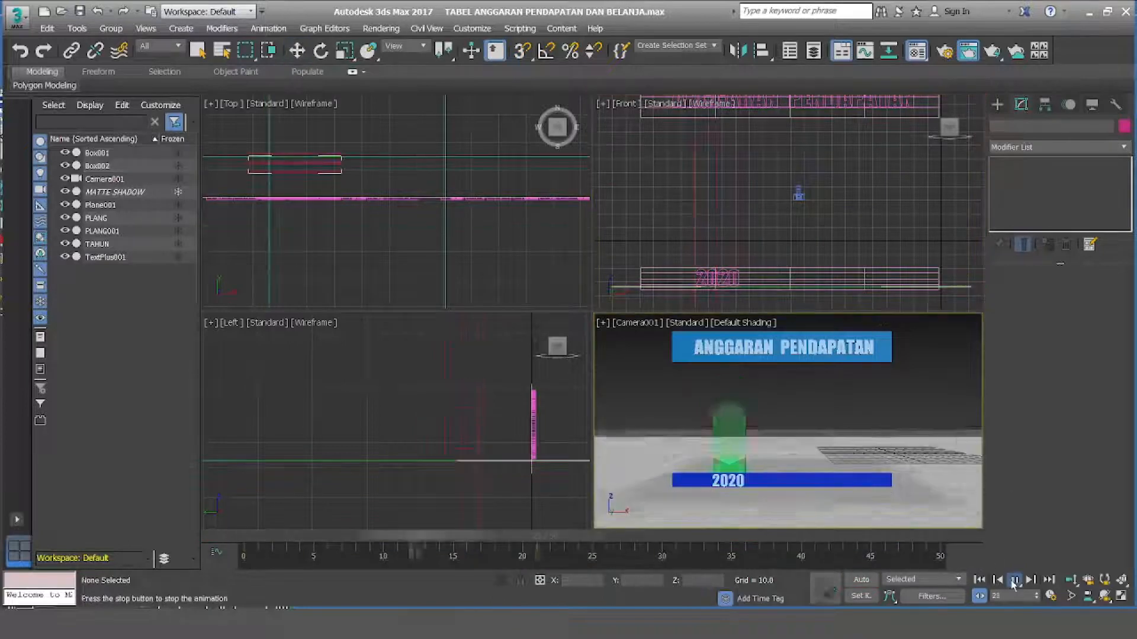
click(1014, 581)
Delete the stray keyframes from the floor plane and return to frame 0.
click(857, 502)
drag(857, 551, 219, 591)
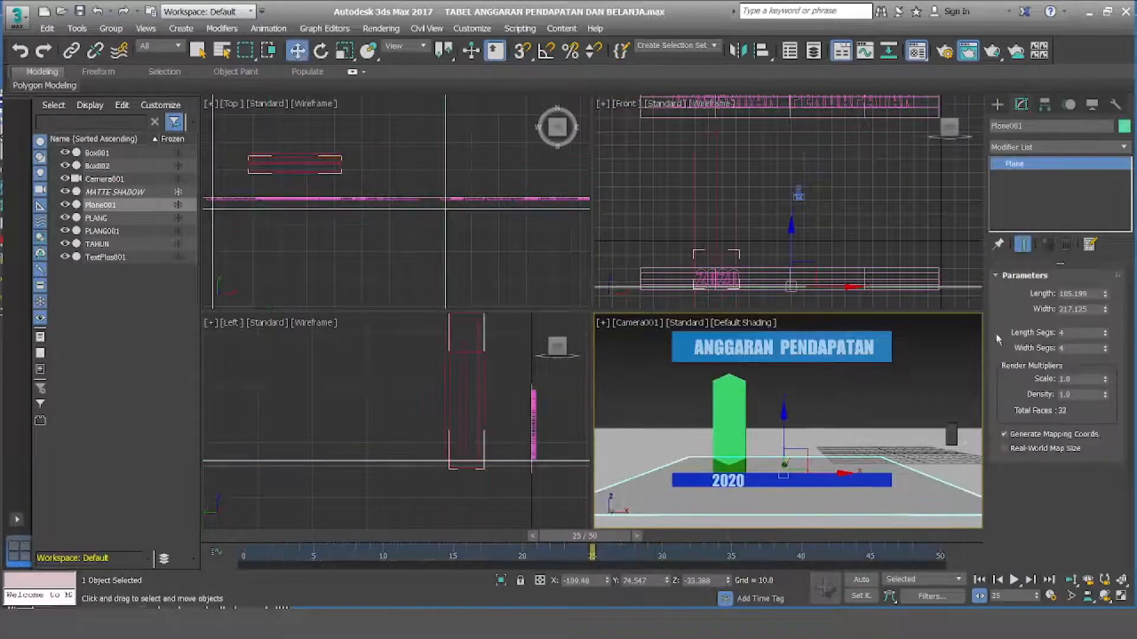
click(947, 439)
drag(959, 555, 189, 552)
key(Delete)
click(931, 397)
click(979, 580)
click(938, 437)
click(948, 396)
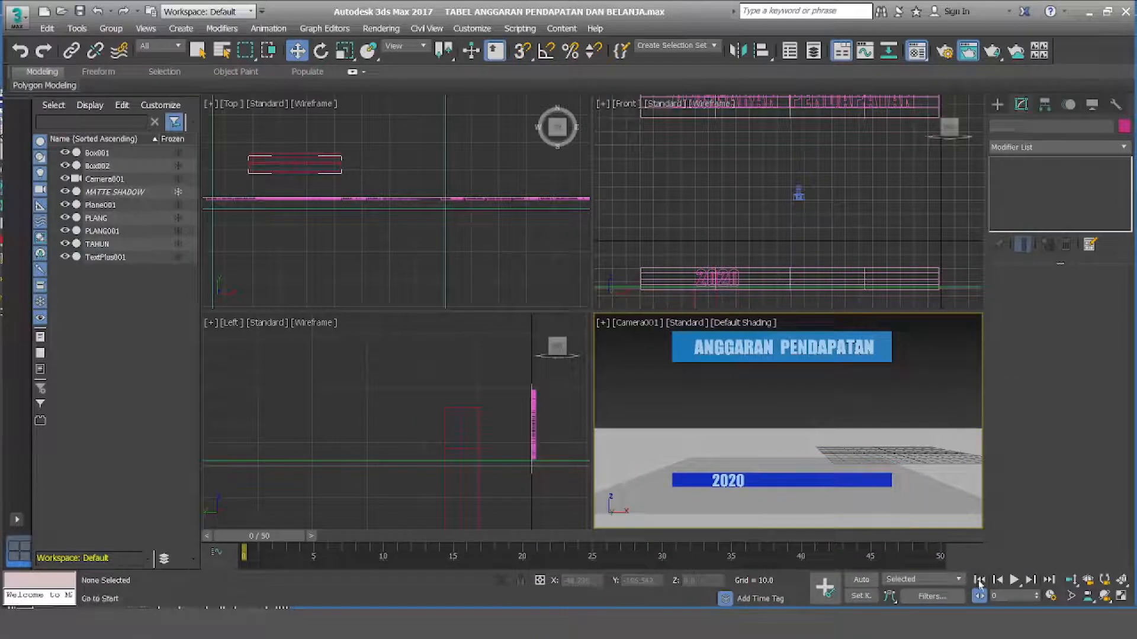
Lower the camera in the left view and play back the animation through it.
scroll(356, 450, down, 8)
drag(510, 423, 510, 441)
click(1014, 581)
click(1014, 580)
Move the title text and its panel back behind the bar and adjust their height slightly.
drag(267, 375, 250, 390)
drag(296, 379, 283, 379)
drag(246, 333, 248, 337)
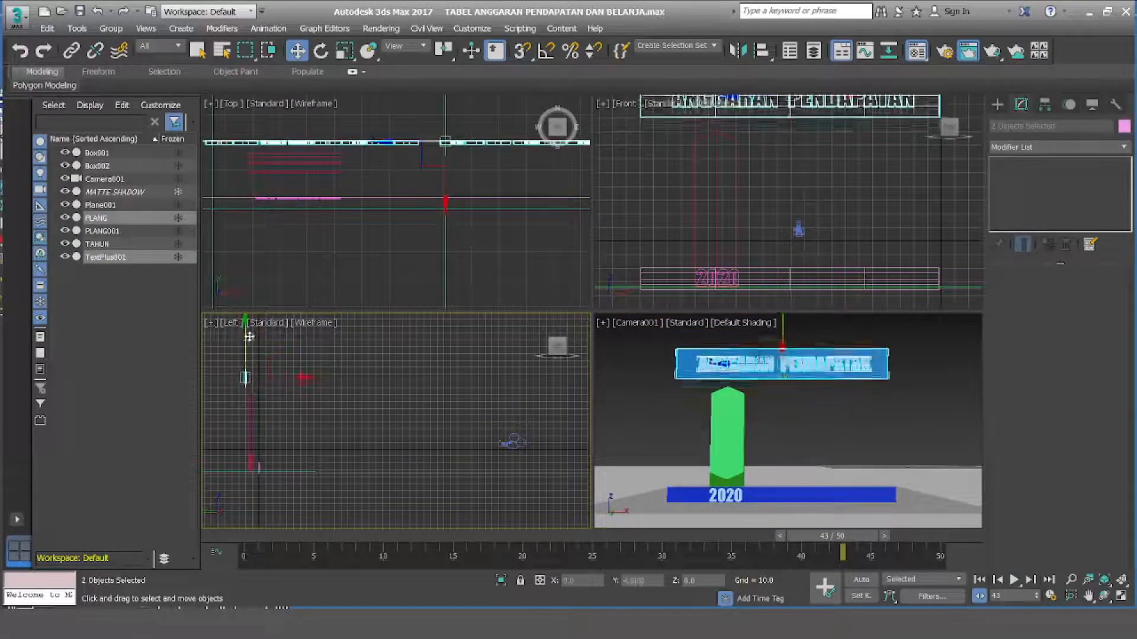
Scale both bar pieces to 125% in height.
click(728, 435)
ctrl+click(736, 481)
click(344, 52)
right_click(715, 161)
drag(717, 173, 716, 155)
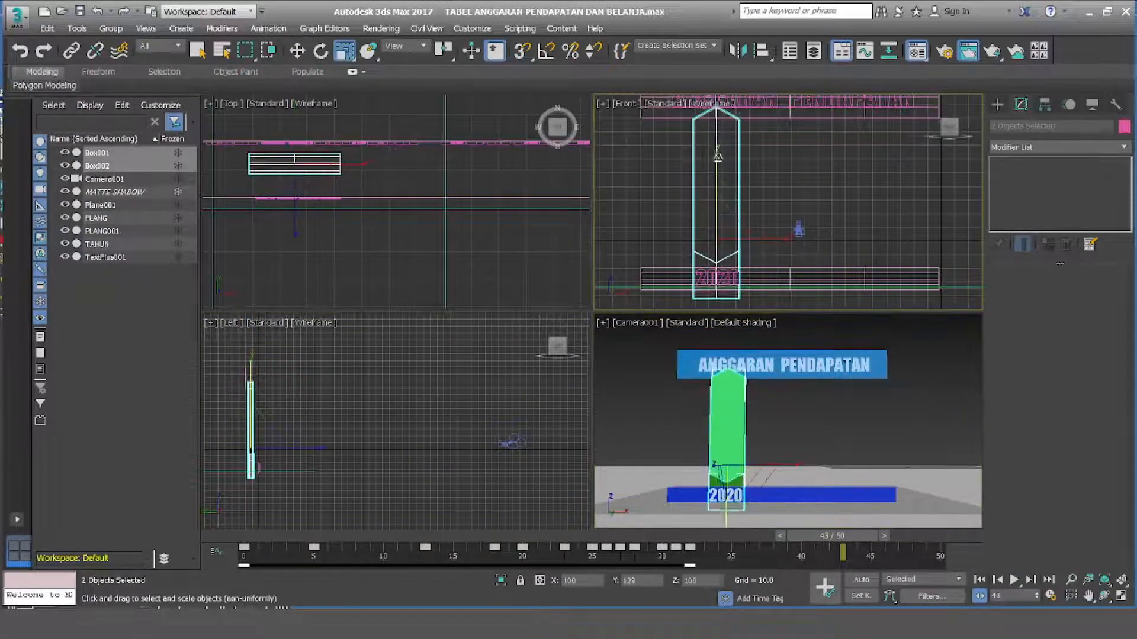
Check the pivots of both bar pieces and move the pieces up slightly so their bases meet the floor.
key(w)
click(1044, 104)
click(1057, 199)
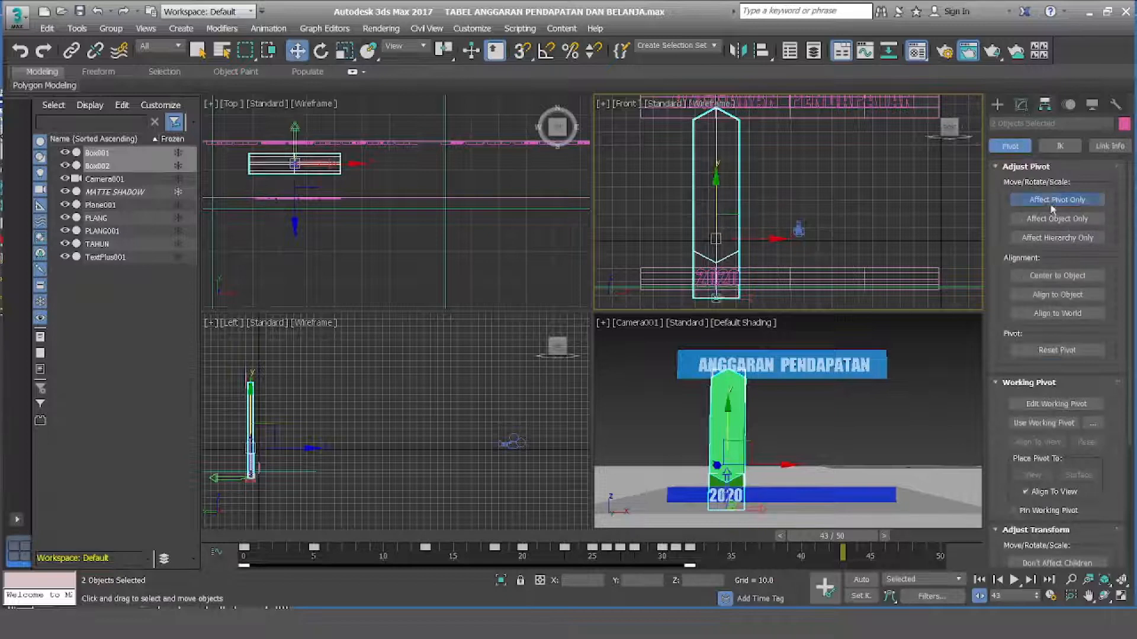
click(1055, 201)
click(770, 196)
click(716, 207)
click(770, 207)
drag(764, 225, 682, 261)
drag(717, 192, 717, 183)
click(770, 201)
Scale the dark green base piece down in height.
click(729, 248)
click(346, 55)
drag(716, 224, 716, 234)
click(770, 231)
key(w)
Raise the title text and its panel slightly above the bar.
mouse_move(800, 345)
mouse_down()
mouse_move(777, 365)
mouse_move(783, 325)
mouse_up()
click(786, 355)
click(829, 415)
Clone the 2020 label upward as JUMLAH and rotate the copy so it reads vertically.
click(726, 496)
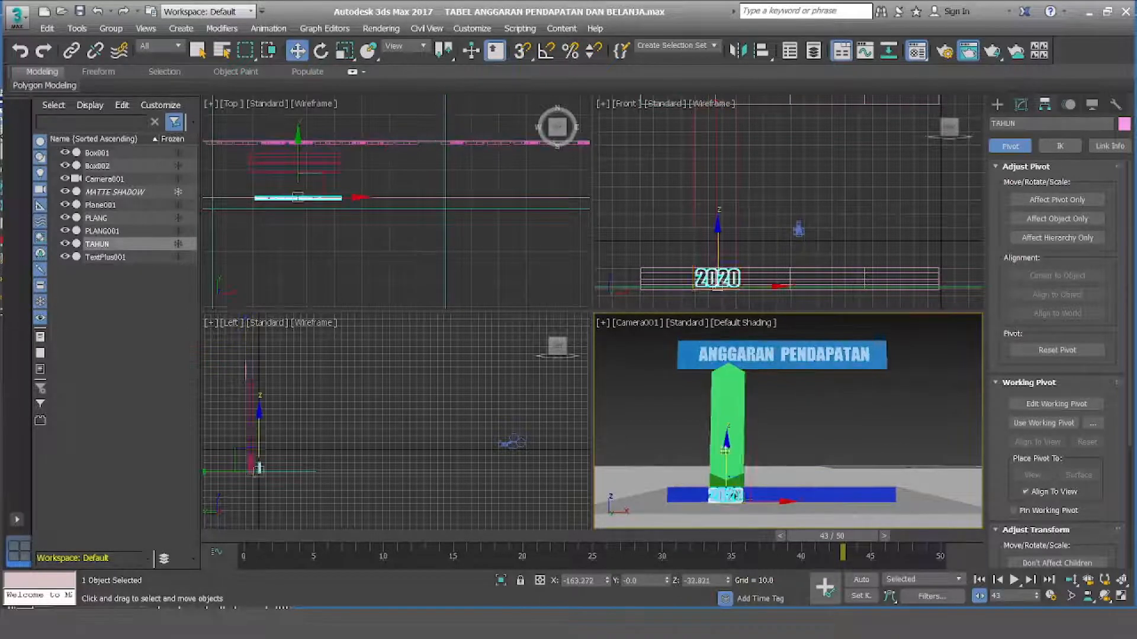
shift+drag(727, 451, 727, 421)
text(JUMLAH)
click(572, 371)
click(320, 51)
drag(791, 265, 772, 249)
key(w)
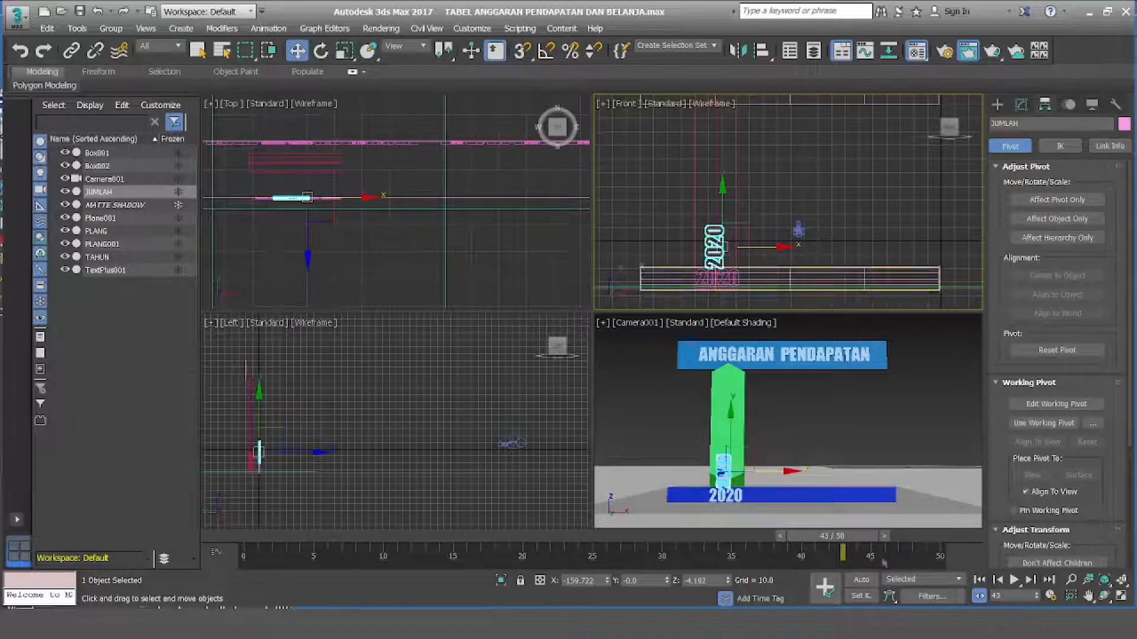
Change the JUMLAH text to 2.821.541.241.474,07.
click(1021, 104)
drag(1073, 455, 1003, 461)
text(2.821.541.241.474,07)
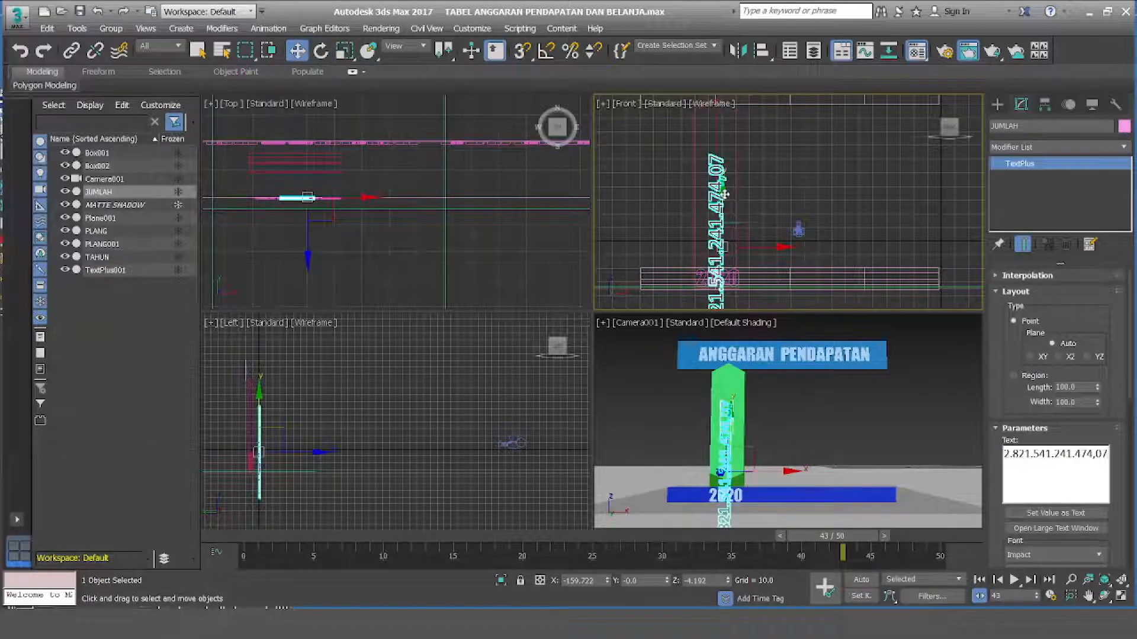
Shrink the vertical amount text and position it along the front of the green bar.
drag(1118, 480, 992, 351)
click(1053, 447)
key(i)
click(1063, 223)
drag(773, 214, 739, 218)
click(353, 53)
click(297, 51)
drag(732, 175, 761, 182)
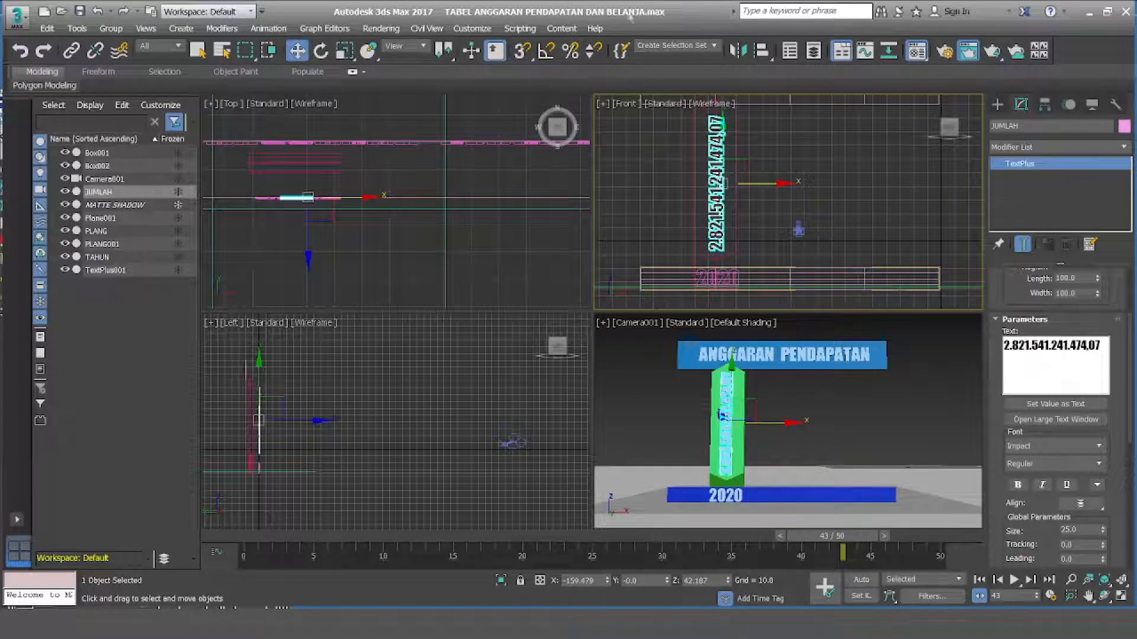
Move the camera farther back from the chart and raise it slightly.
click(512, 442)
drag(544, 445, 619, 445)
middle_drag(562, 426, 529, 431)
drag(556, 403, 556, 391)
Raise the title text and its panel to leave more space above the bar, and clear the selection.
drag(666, 358, 776, 393)
drag(785, 356, 785, 325)
click(742, 455)
click(814, 440)
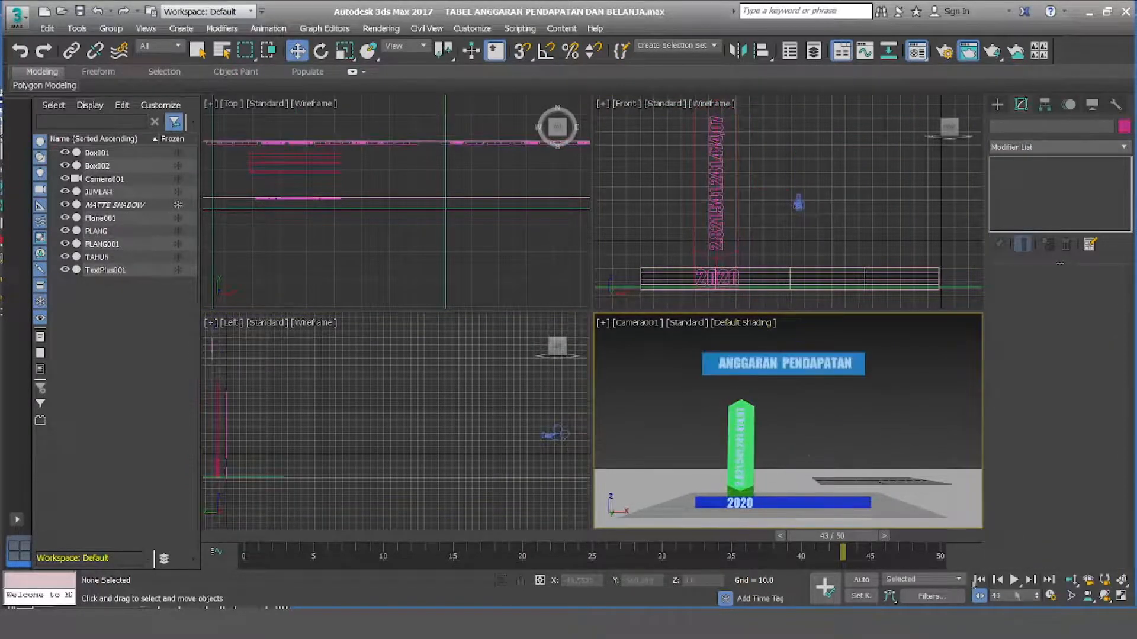
Using Auto Key, sink the tall green bar deeper below the floor at frame 5 and play back its rise.
click(1014, 581)
click(1014, 581)
click(742, 477)
drag(440, 535, 324, 536)
click(862, 581)
middle_drag(441, 457, 495, 393)
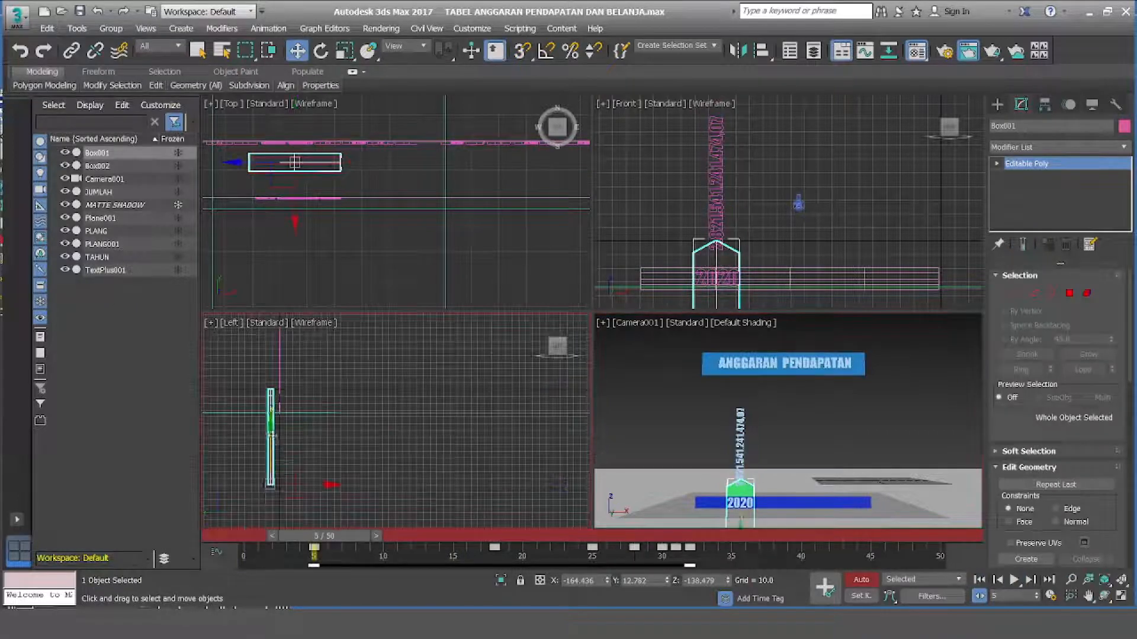
click(1013, 582)
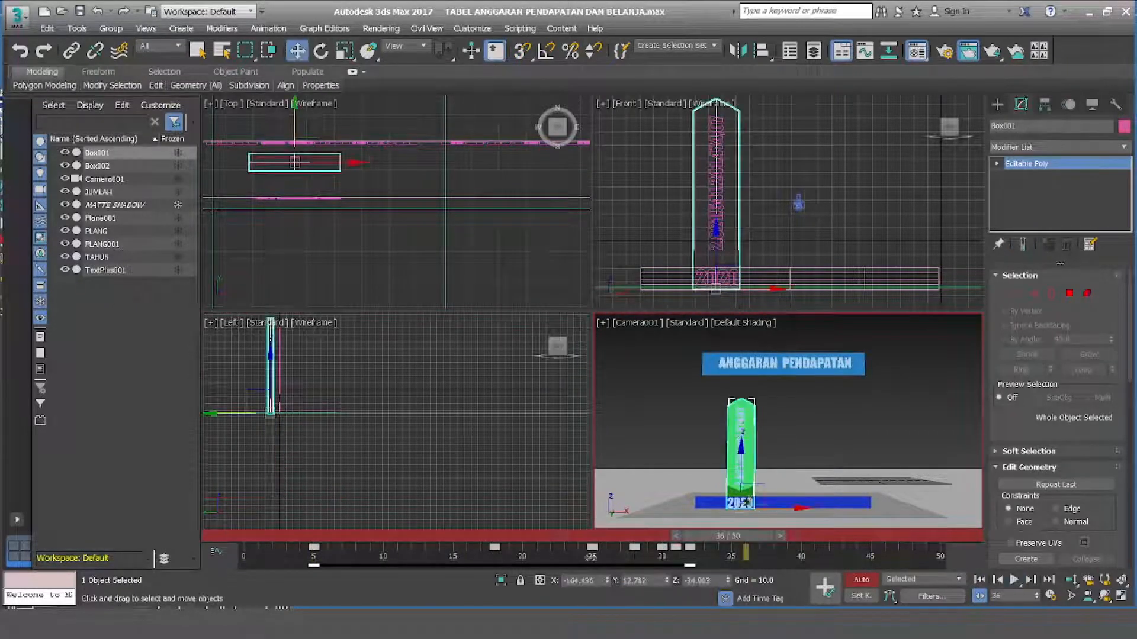
Retime the short base piece's rise and bounce keys to frames 5 to 20, and play back the animation.
click(735, 493)
drag(845, 535, 623, 535)
drag(653, 558, 599, 555)
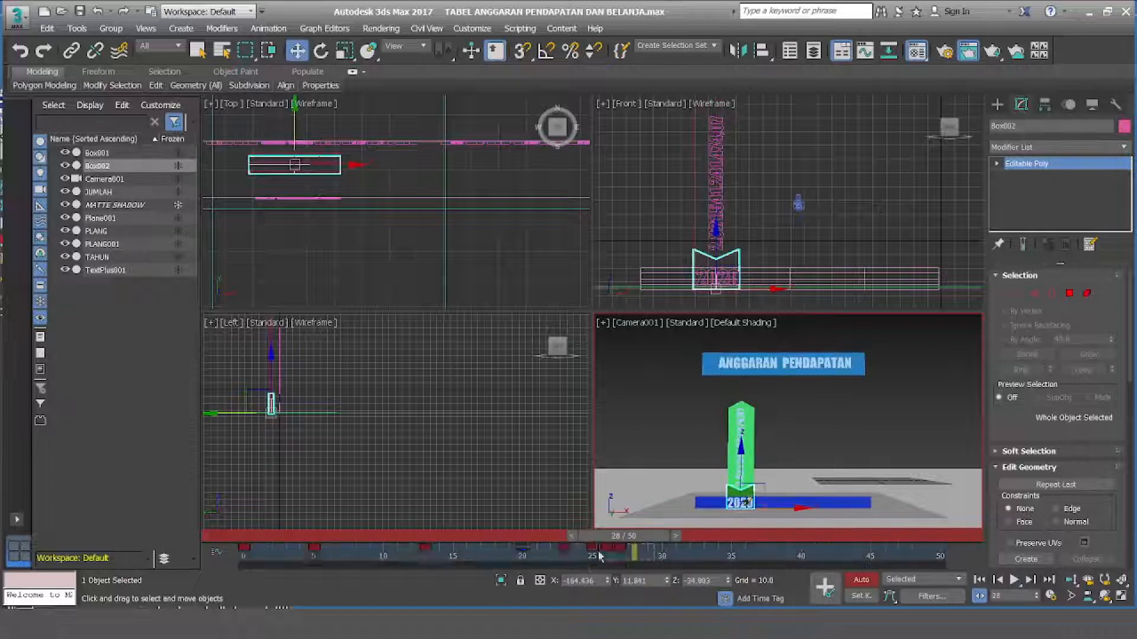
click(980, 580)
click(1014, 580)
click(1014, 581)
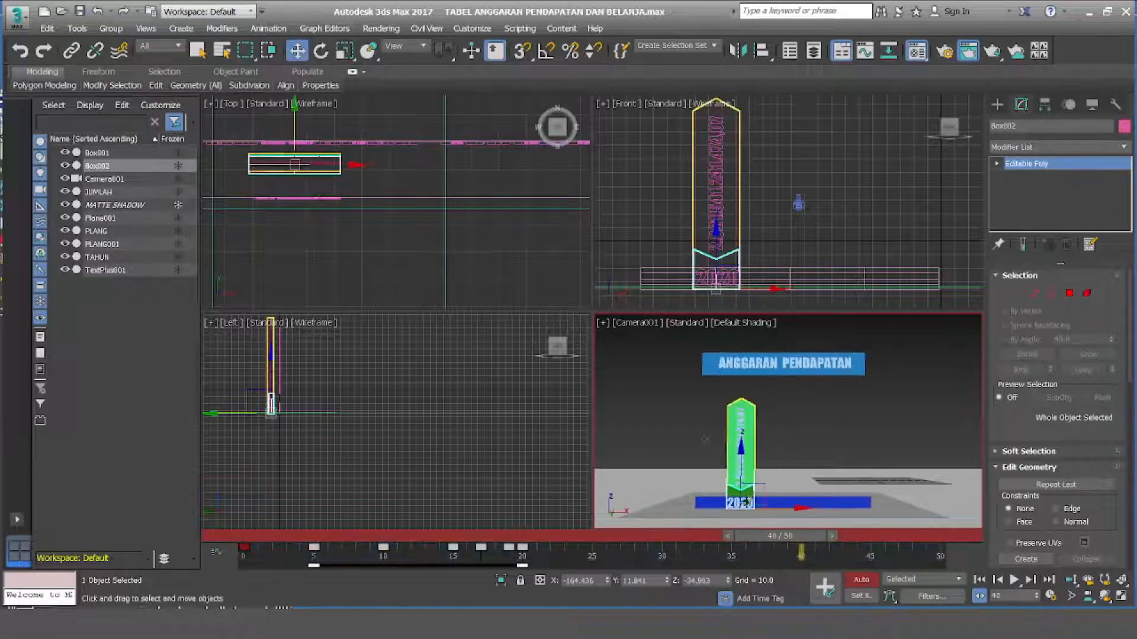
Retime the tall green bar's keys to span frames 9 to 50 and play back the animation.
click(741, 465)
click(1014, 581)
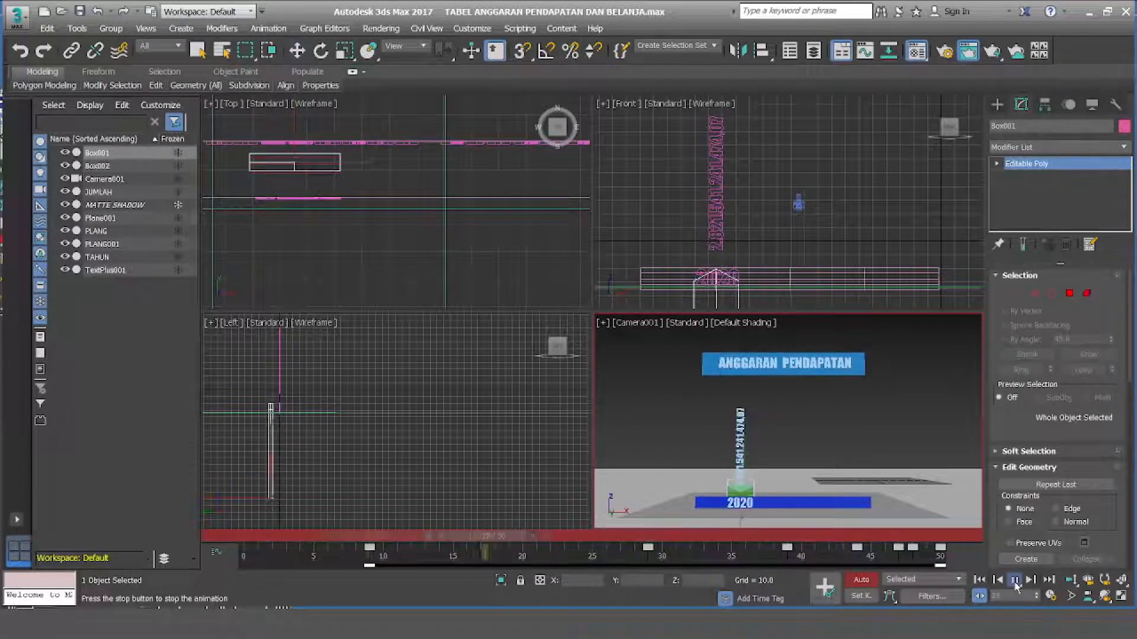
Switch off Auto Key, copy the short base piece, and place the copy slightly in front of and below the original.
click(1014, 581)
click(740, 495)
scroll(249, 390, up, 8)
middle_drag(286, 422, 321, 453)
click(862, 581)
drag(402, 514, 409, 514)
drag(540, 553, 236, 574)
mouse_move(357, 468)
shift+mouse_down()
mouse_move(356, 452)
mouse_move(359, 469)
shift+mouse_up()
click(573, 378)
middle_drag(380, 508, 380, 462)
drag(416, 481, 421, 482)
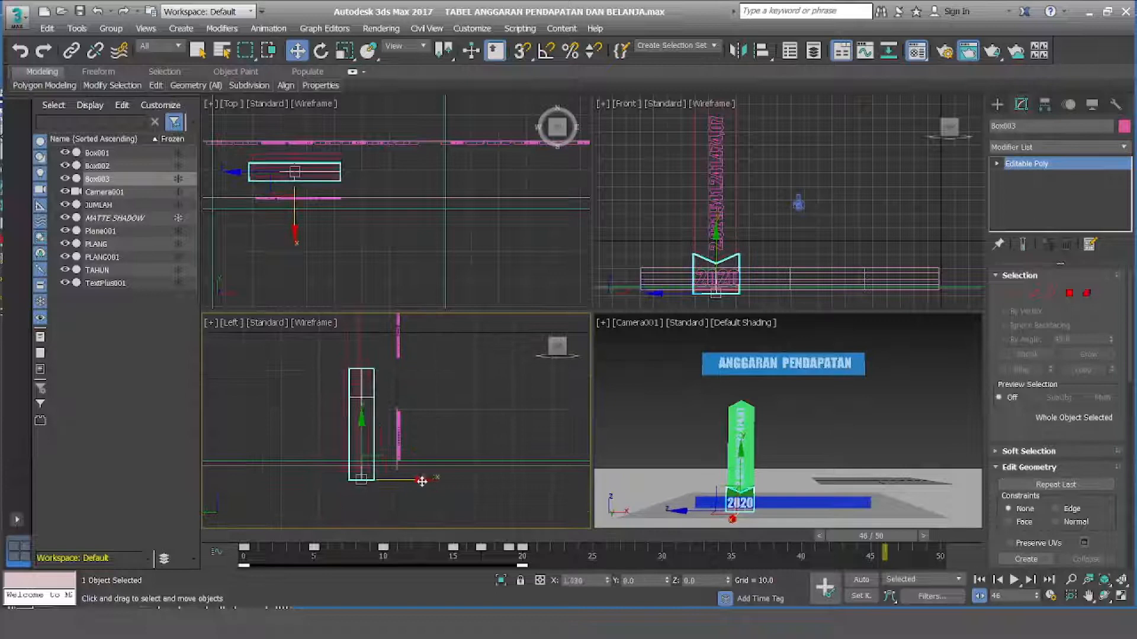
Shift the original base piece's keys 5 frames later and lighten its diffuse color to near white.
click(359, 357)
drag(481, 548, 550, 549)
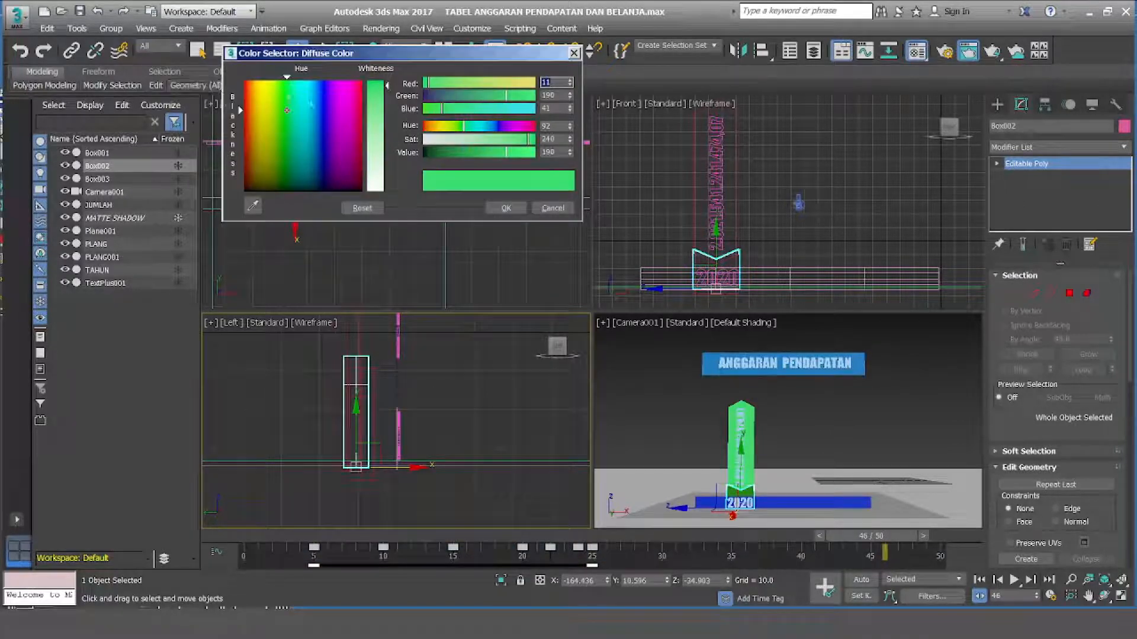
click(274, 85)
drag(386, 88, 386, 169)
click(506, 208)
click(678, 415)
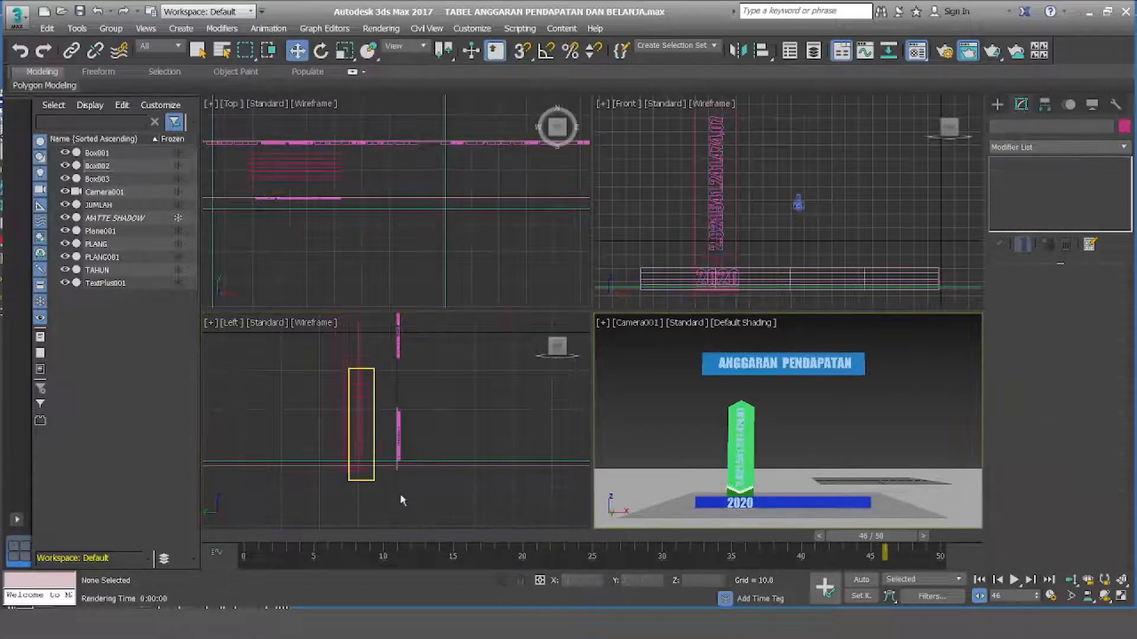
Give the amount label the lower panel's dark blue and scale the 2020 year label down slightly.
click(782, 504)
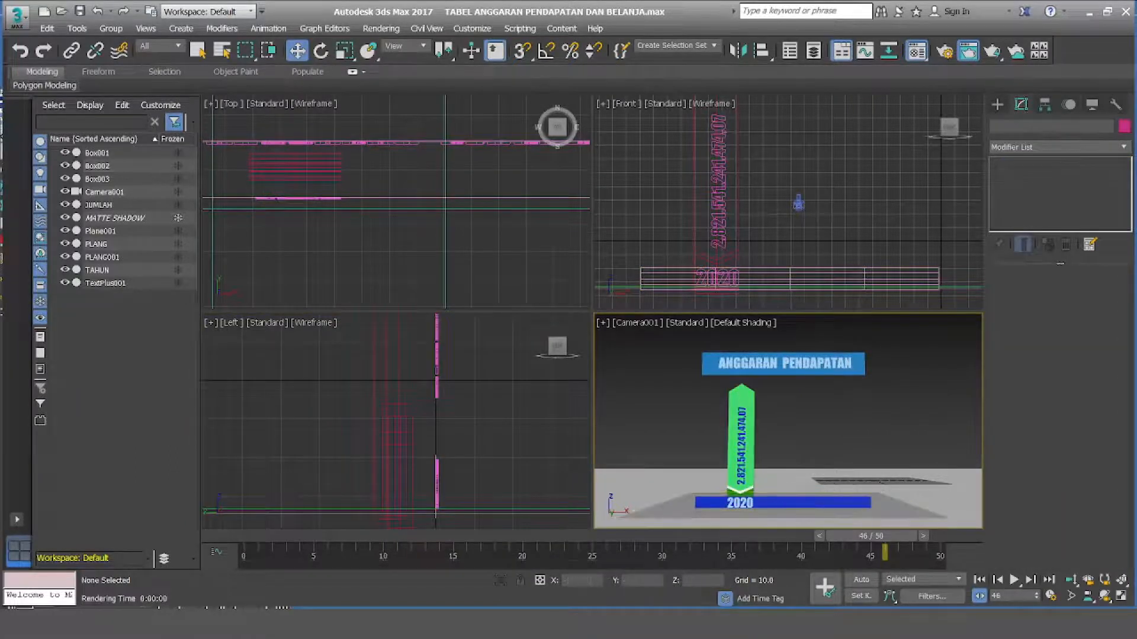
click(770, 508)
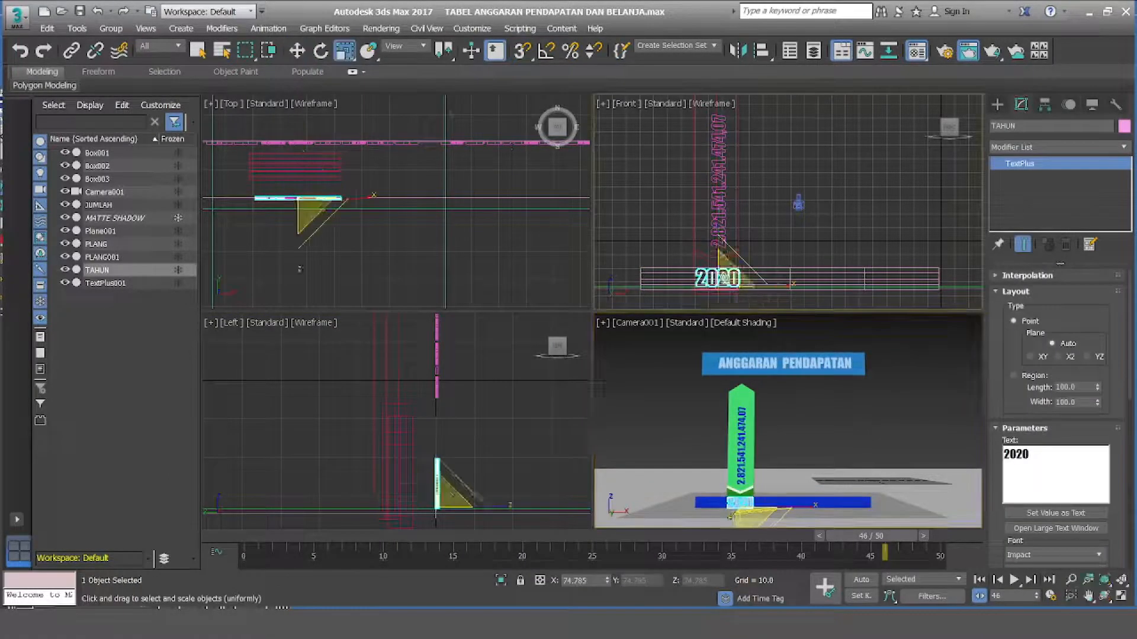
click(871, 422)
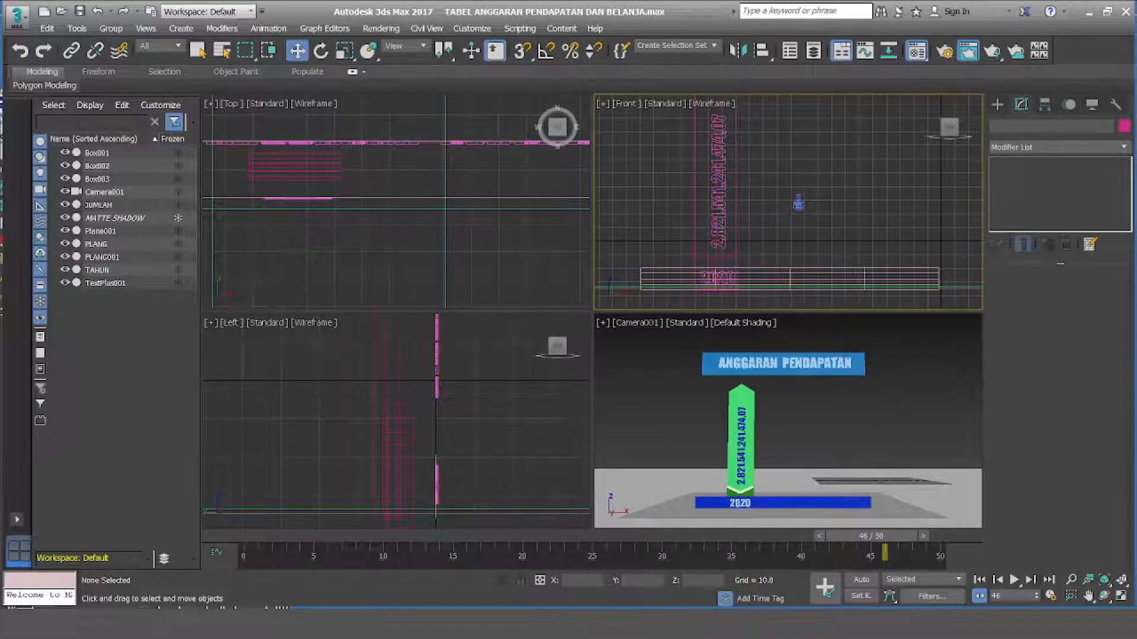
Adjust the title text's diffuse color and recolor the title's panel dark blue to match the lower panel.
click(785, 363)
click(881, 428)
click(784, 363)
click(508, 209)
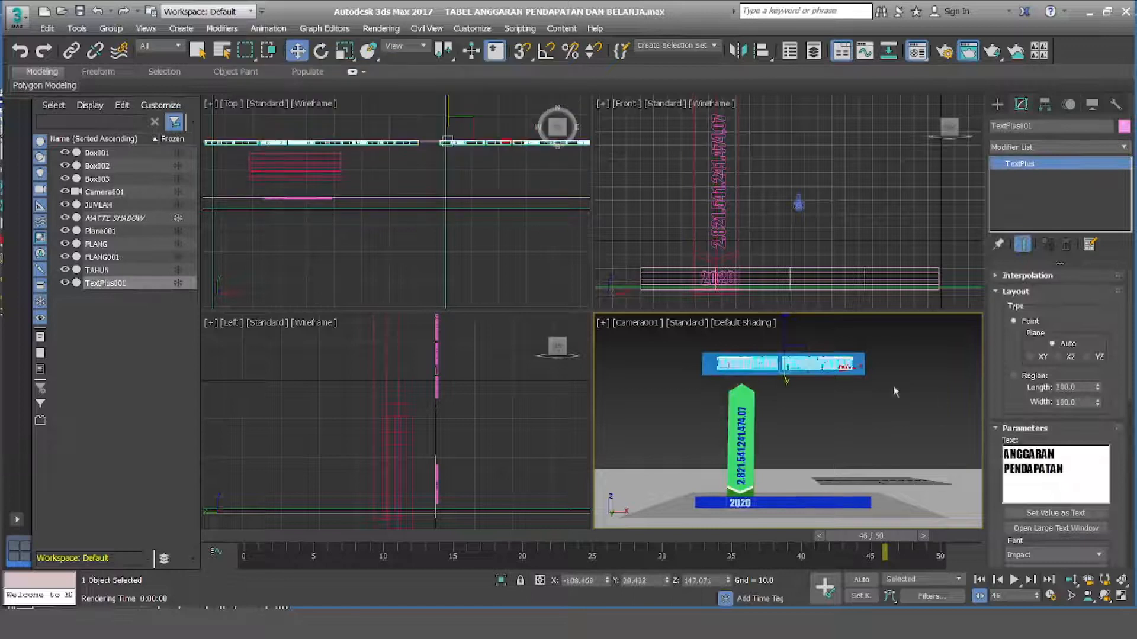
click(859, 372)
click(114, 473)
Select the amount label and extend the animation length to 100 frames.
click(741, 445)
drag(877, 536, 567, 537)
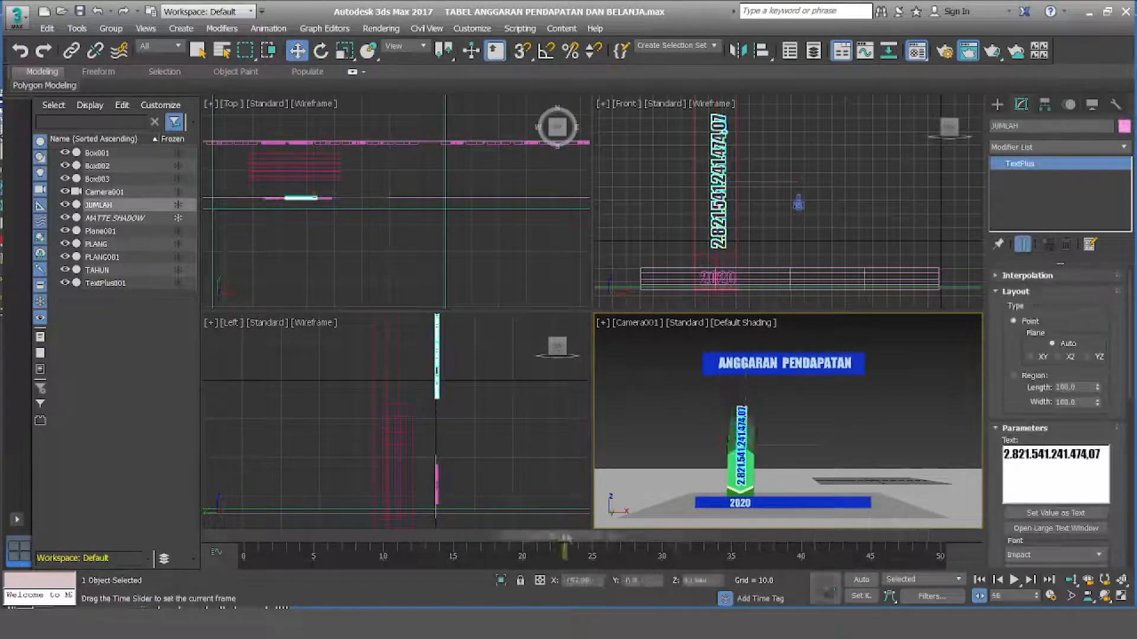
click(1050, 595)
drag(514, 353, 470, 357)
text(100)
key(Return)
click(542, 484)
Animate the amount label's rise and bounce in front of the green bar, and play back the animation.
drag(606, 536, 651, 539)
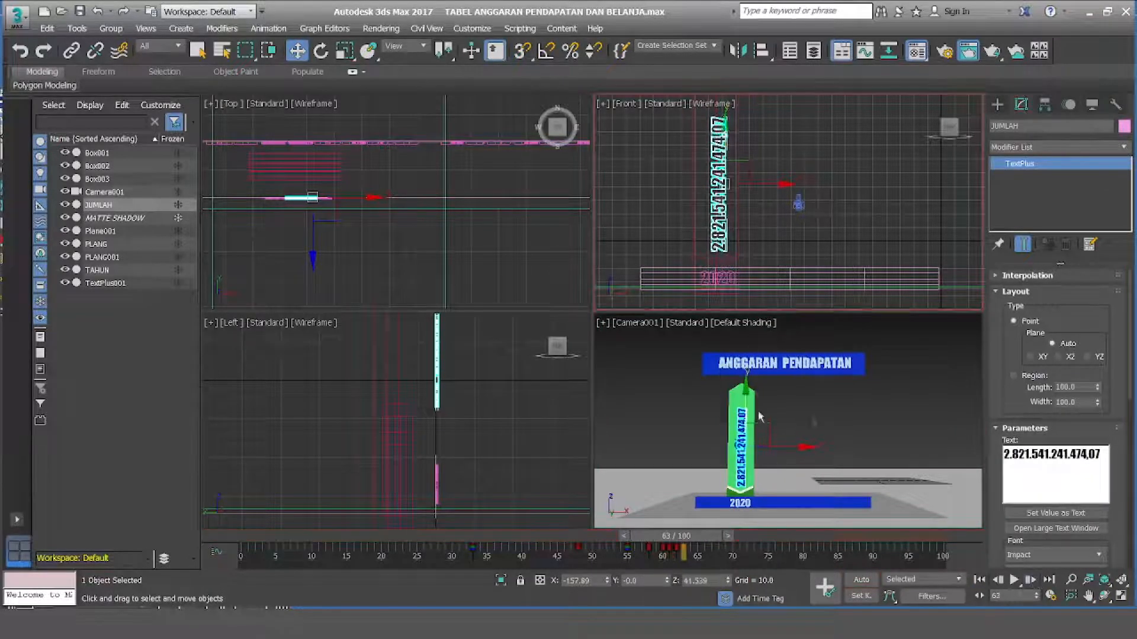
click(841, 427)
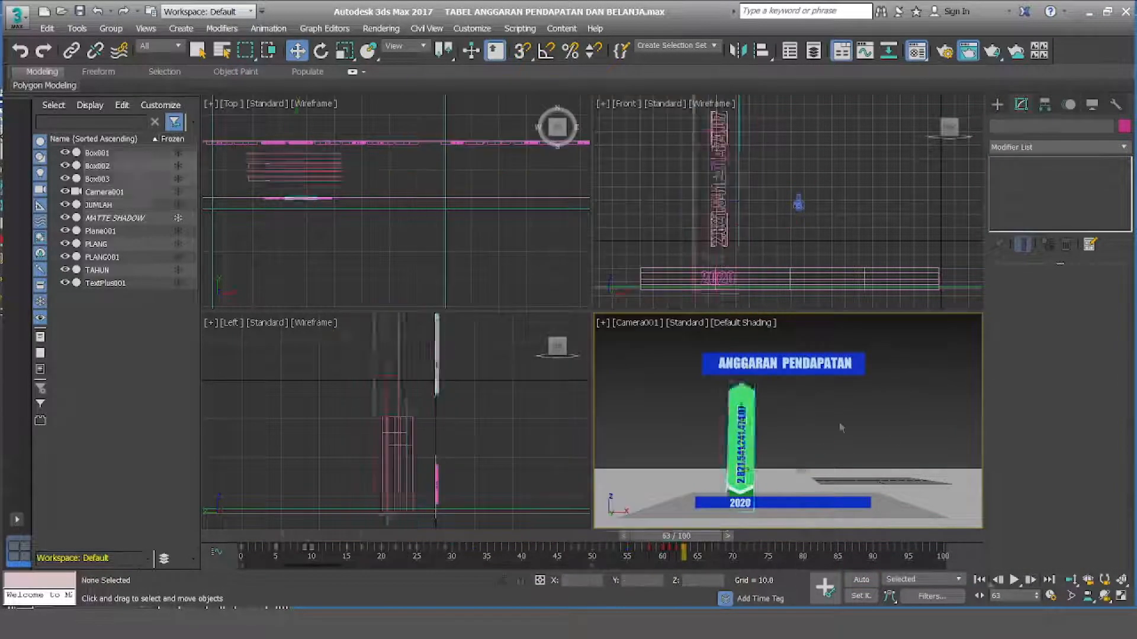
click(1014, 580)
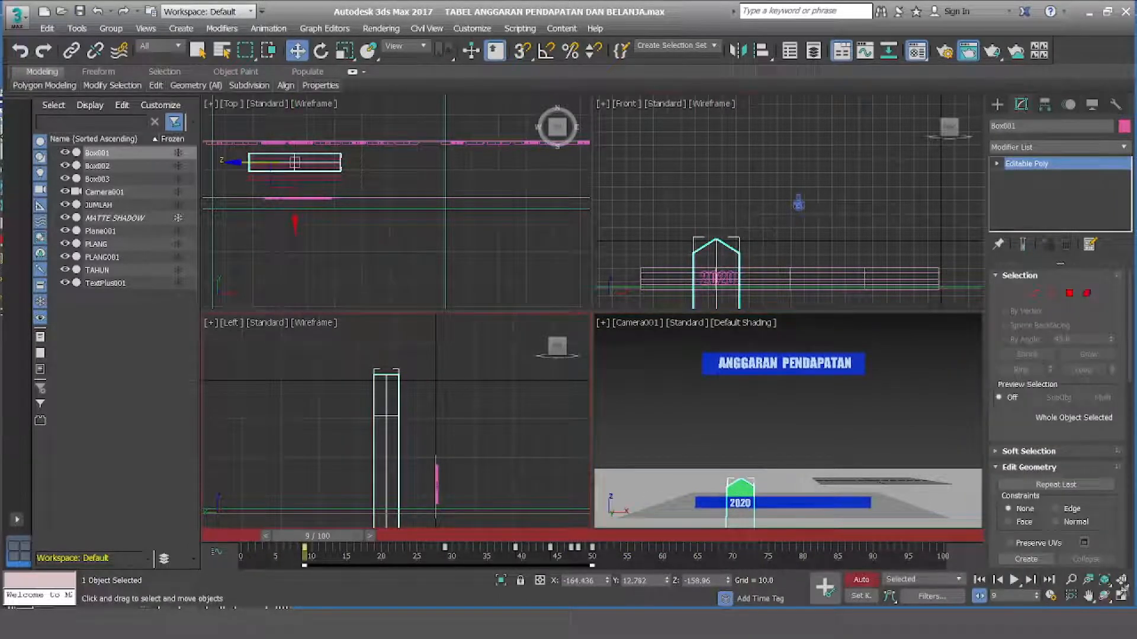
With Auto Key on, sink the tall green bar deeper below the floor at frame 9 and play back its rise.
middle_drag(767, 289, 791, 146)
drag(740, 260, 740, 262)
click(979, 580)
right_click(888, 426)
click(1015, 580)
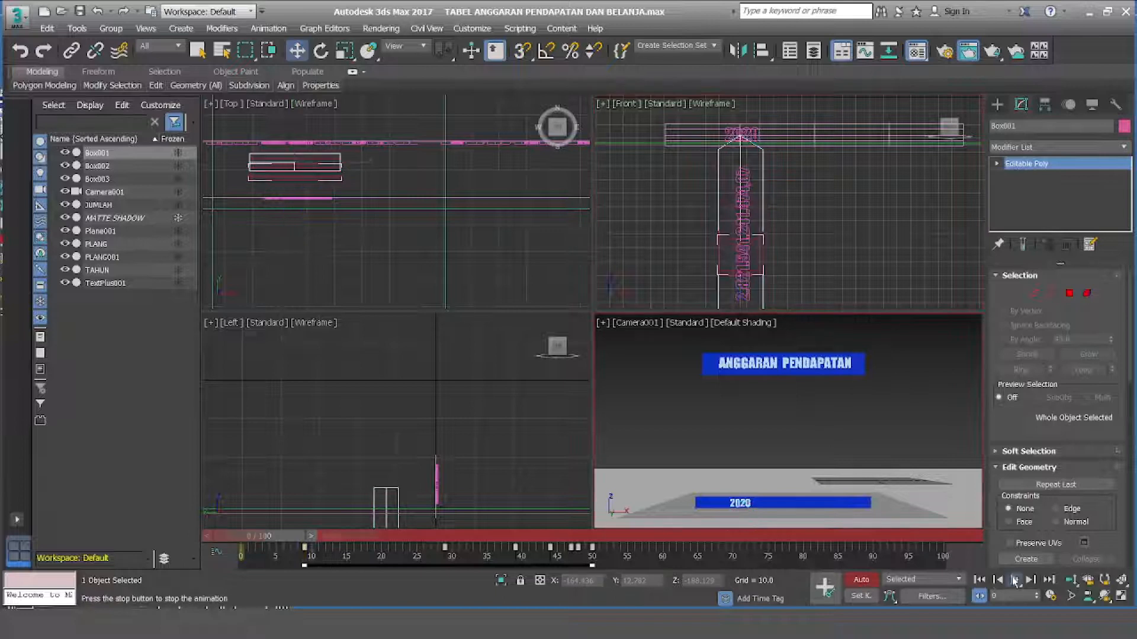
click(1014, 580)
Shift the pale base piece's keys later to span about frames 12 to 32 and play back the animation.
click(462, 415)
click(404, 417)
click(402, 406)
drag(382, 548, 466, 548)
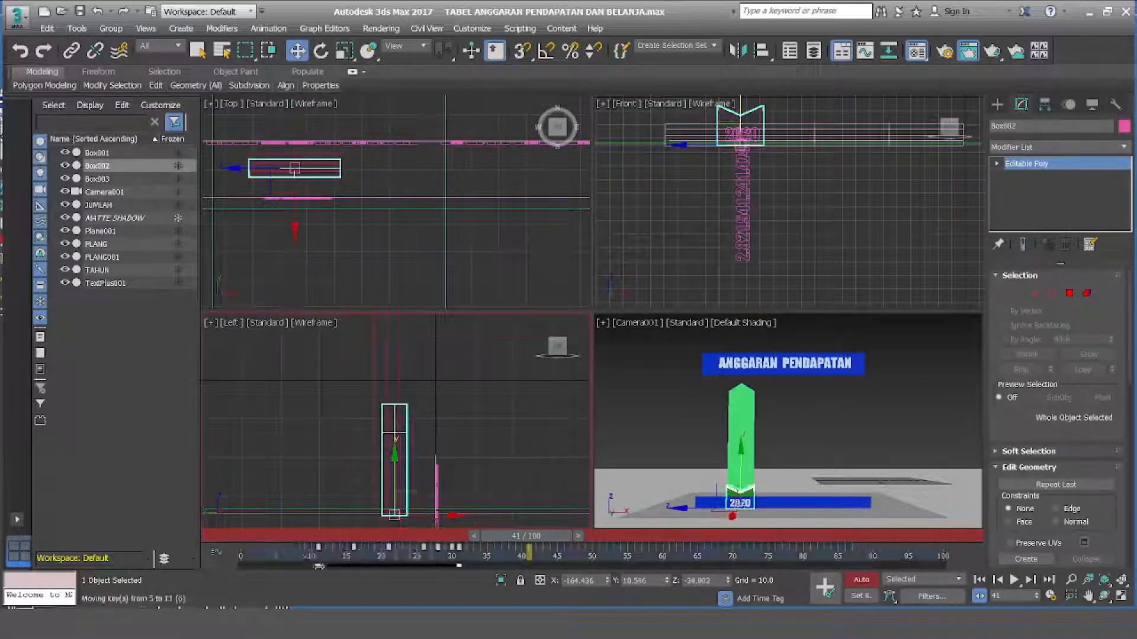
click(980, 579)
right_click(876, 406)
click(1015, 581)
click(1016, 583)
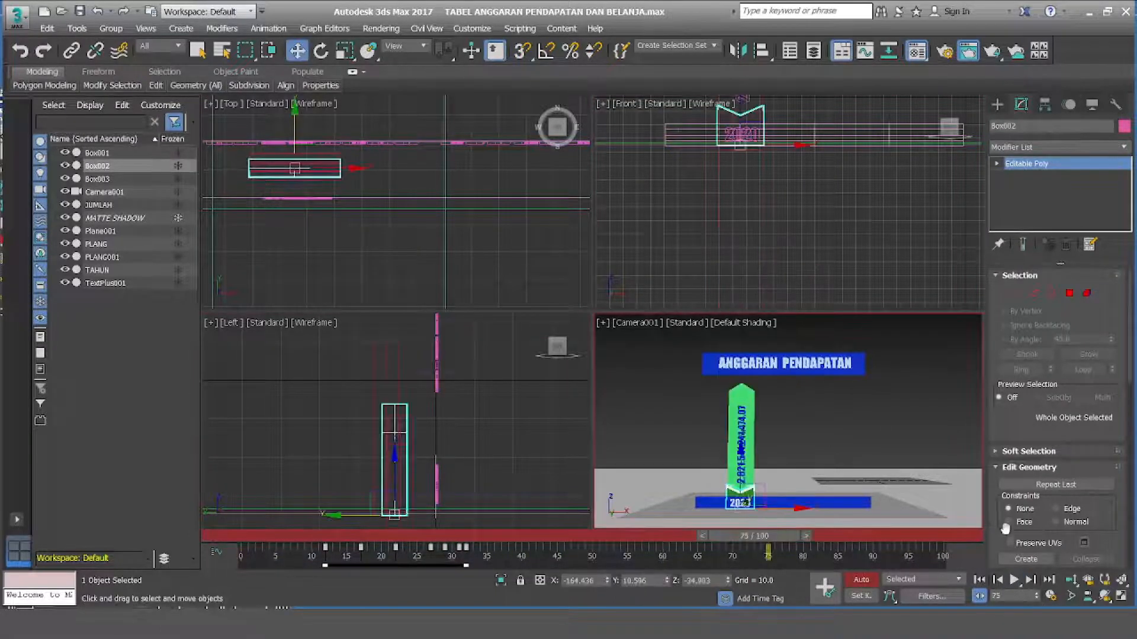
Switch off Auto Key, change the dark blue material's diffuse color to black, and assign it to the amount label.
key(m)
key(n)
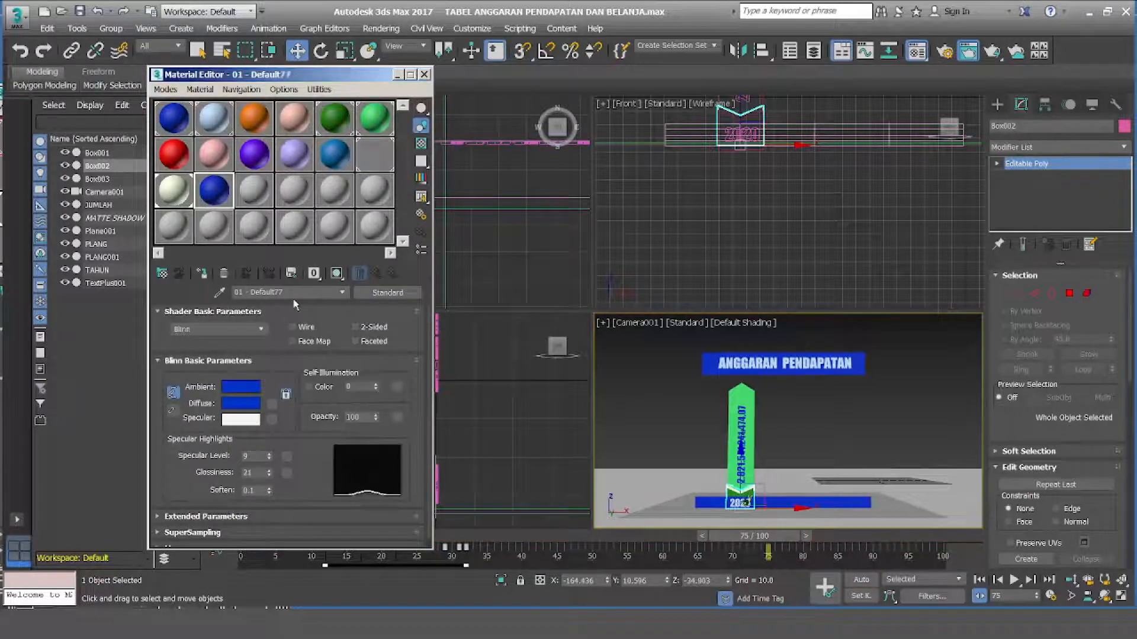
click(241, 404)
drag(512, 152, 424, 152)
click(498, 210)
click(741, 443)
click(202, 274)
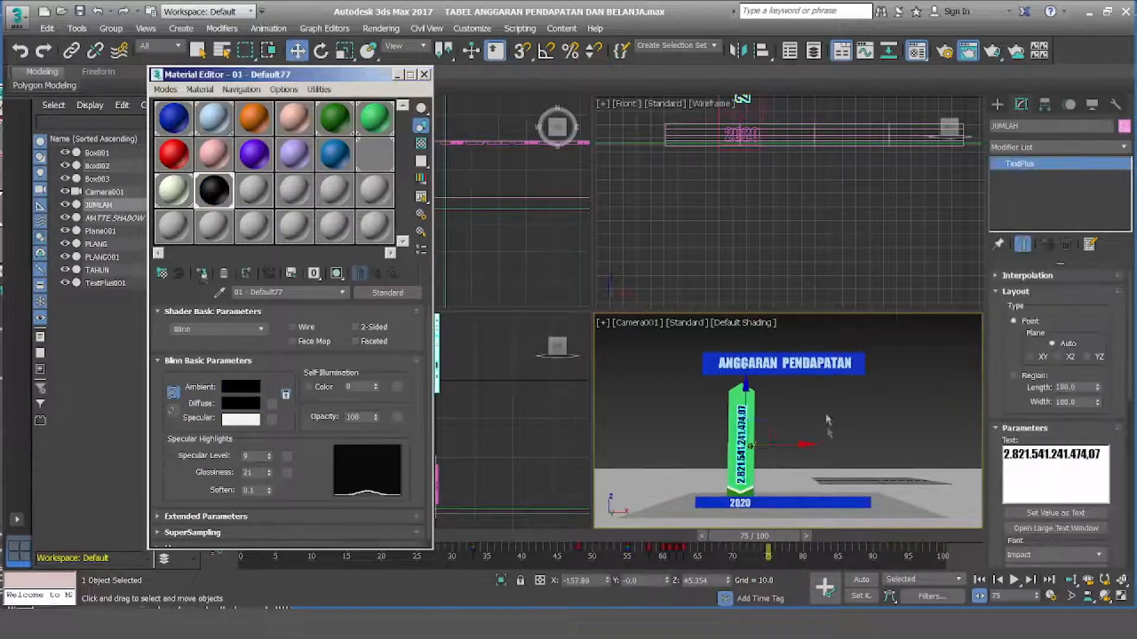
Assign the black material to the lower panel and play back the animation.
click(827, 419)
click(804, 503)
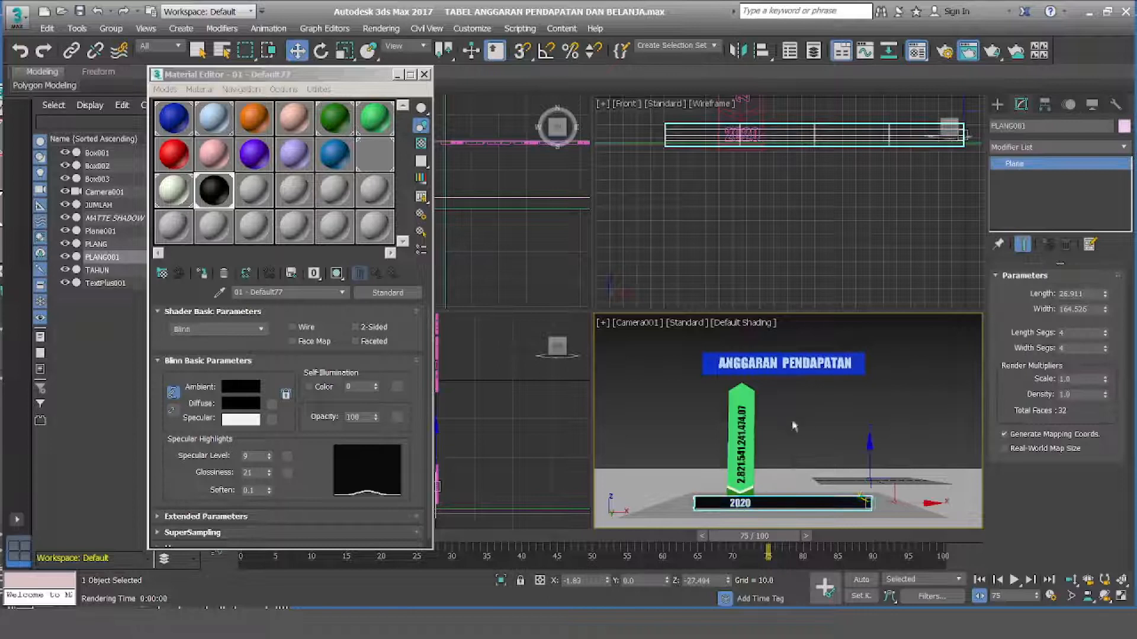
click(768, 346)
click(1014, 581)
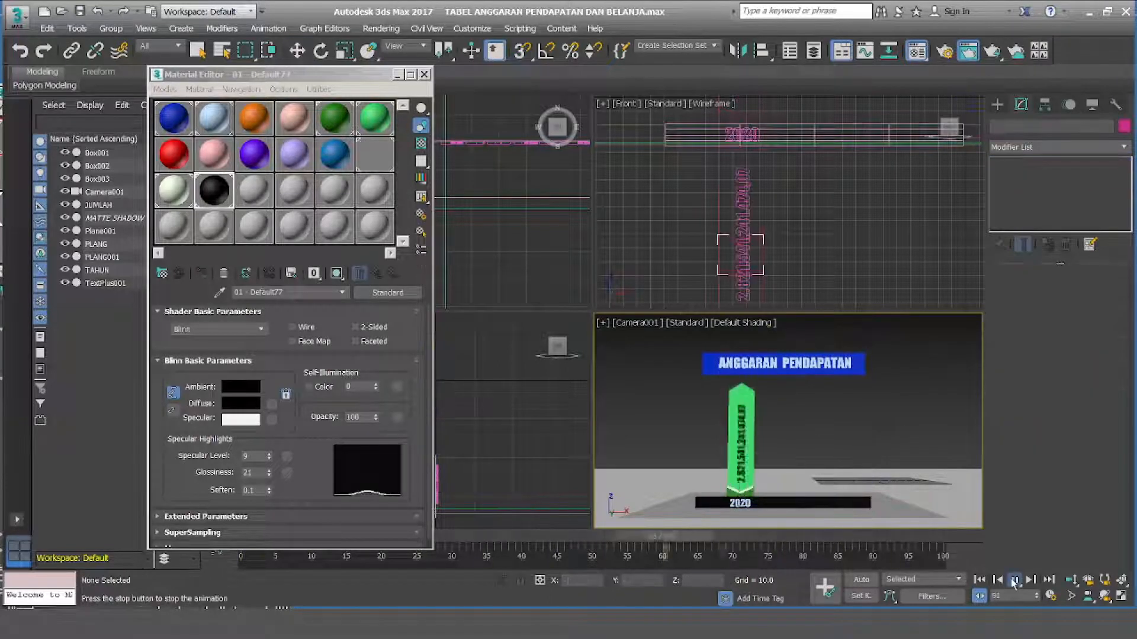
click(1015, 581)
Freeze the floor plane so it cannot be selected.
drag(749, 493, 750, 497)
click(890, 426)
click(900, 506)
right_click(900, 507)
click(922, 455)
click(826, 503)
right_click(825, 502)
click(846, 452)
key(ctrl+z)
click(827, 450)
drag(773, 514, 716, 459)
click(716, 450)
Rename the lower panel PLANG BAWAH, and copy the whole 2020 bar with its labels to the middle of the chart.
click(862, 502)
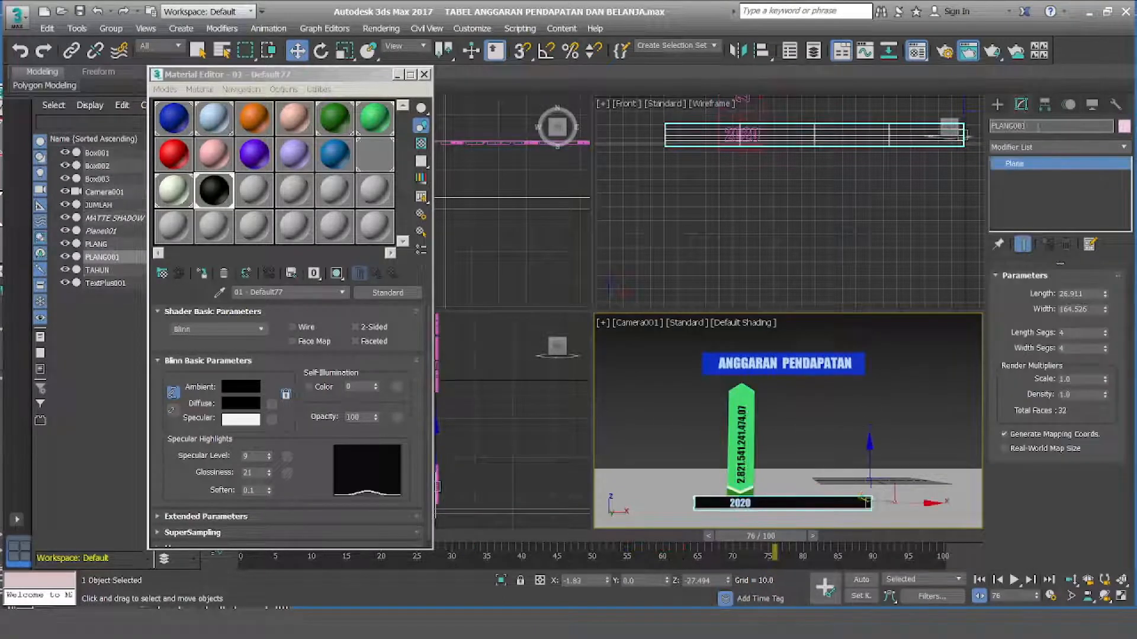
drag(714, 409, 751, 508)
click(100, 270)
drag(710, 441, 768, 504)
click(822, 187)
middle_drag(822, 187, 818, 310)
mouse_move(818, 181)
mouse_down()
mouse_move(730, 236)
mouse_move(845, 215)
mouse_up()
click(571, 373)
key(m)
Shift the second bar's keys later to start at about frame 30, checking the timing in playback.
drag(252, 566, 442, 583)
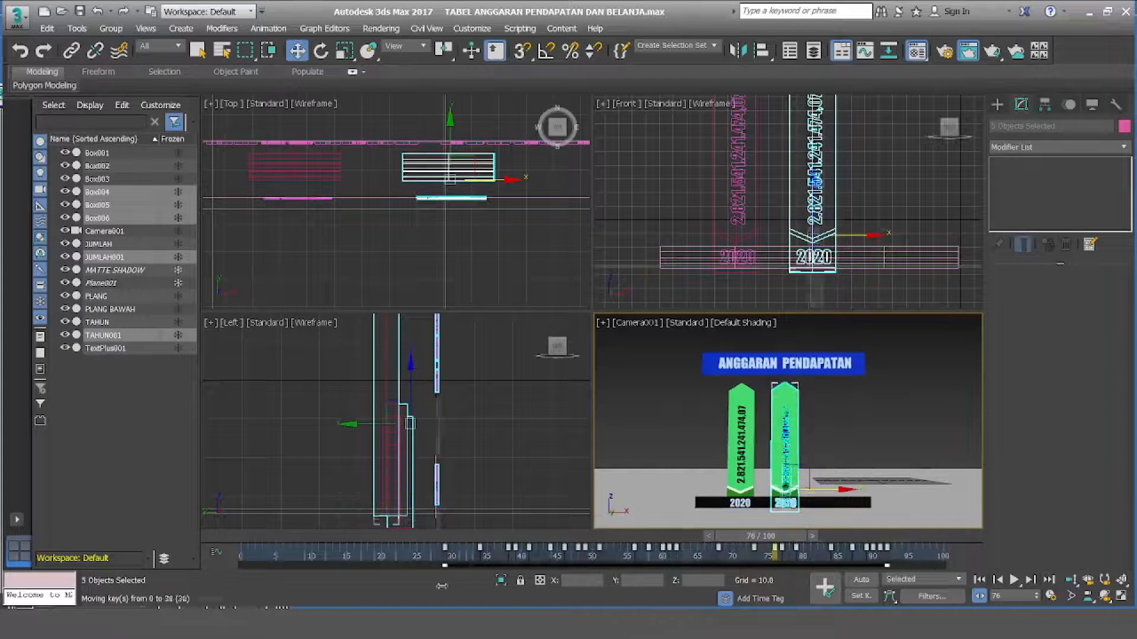
click(1013, 581)
click(1014, 580)
click(1013, 581)
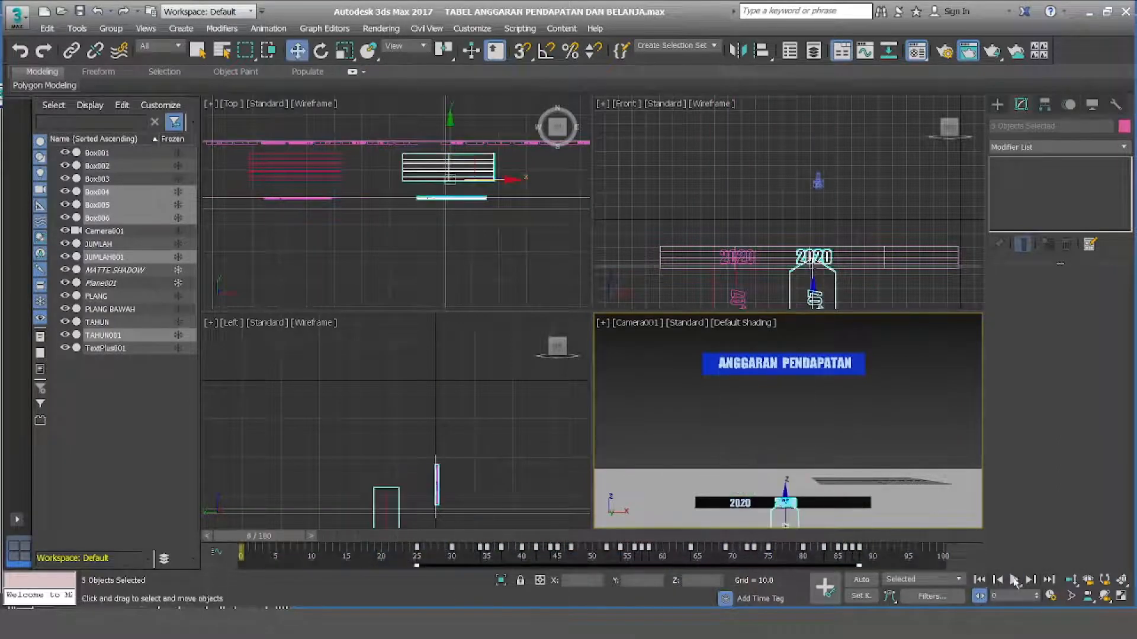
click(1014, 580)
drag(423, 566, 457, 576)
Extend the animation to 150 frames and copy the second bar with its labels sideways as a third bar.
click(1050, 596)
drag(521, 351, 457, 371)
text(150)
click(541, 484)
shift+drag(843, 477, 888, 477)
click(570, 373)
Shift the third bar's keys about 30 frames later and play back the staggered rise of all three bars.
drag(414, 566, 555, 577)
drag(658, 535, 261, 535)
click(1014, 580)
click(1014, 580)
click(918, 426)
drag(417, 536, 831, 536)
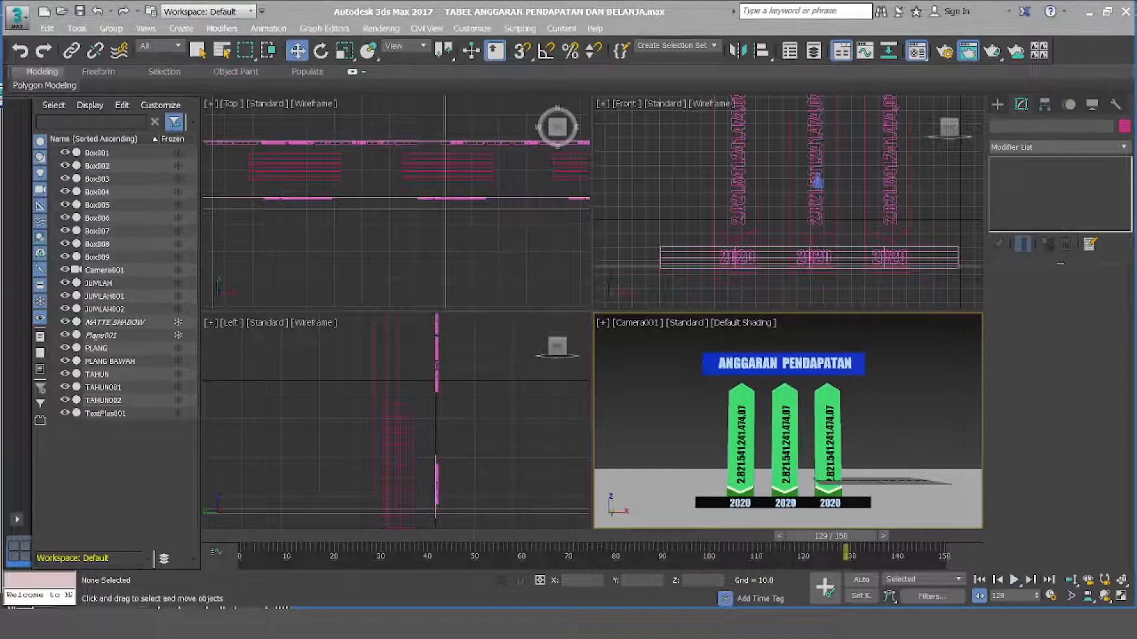
Try changing the middle bar's amount label to 2.172.149.980.418, passing the figure through Notepad, and play back the animation.
click(818, 184)
click(923, 411)
click(787, 442)
drag(1096, 455, 1001, 455)
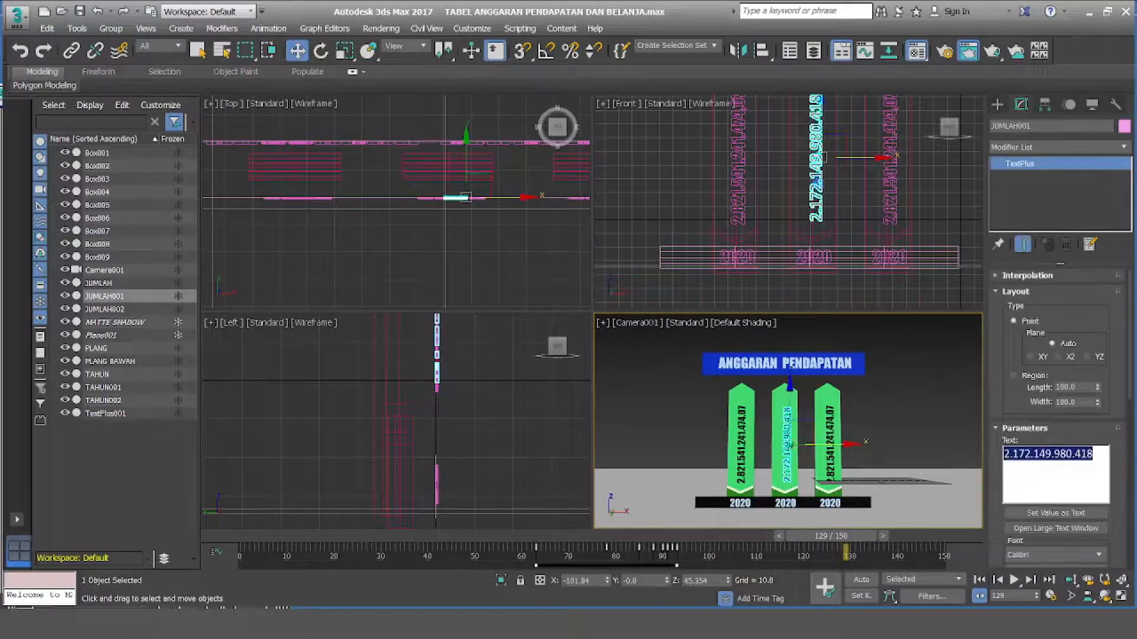
click(142, 609)
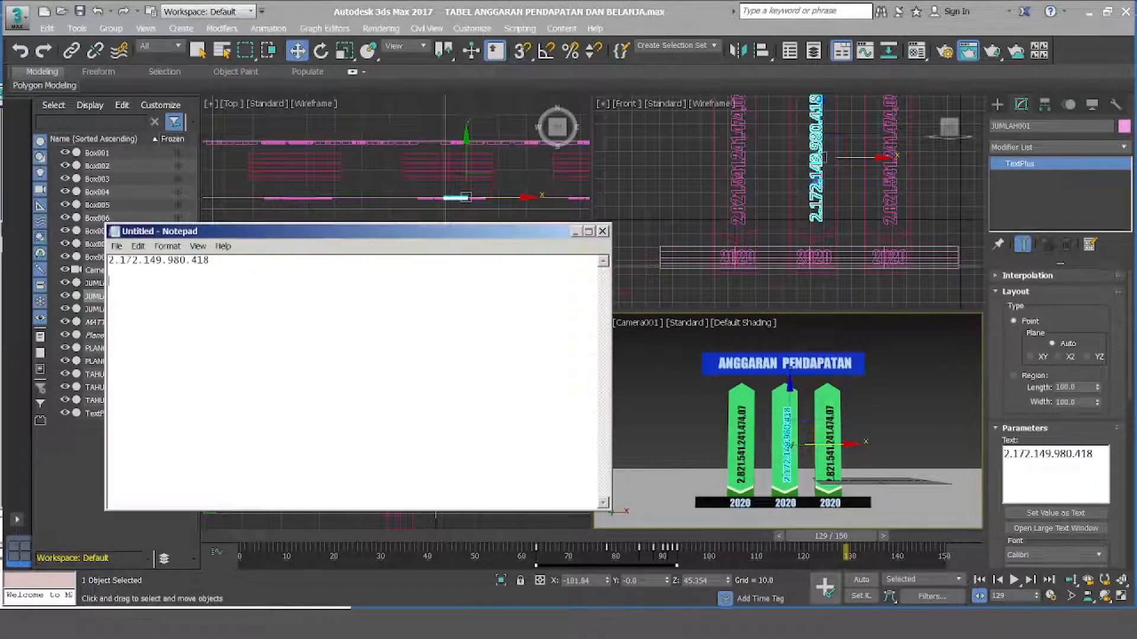
click(145, 533)
click(817, 185)
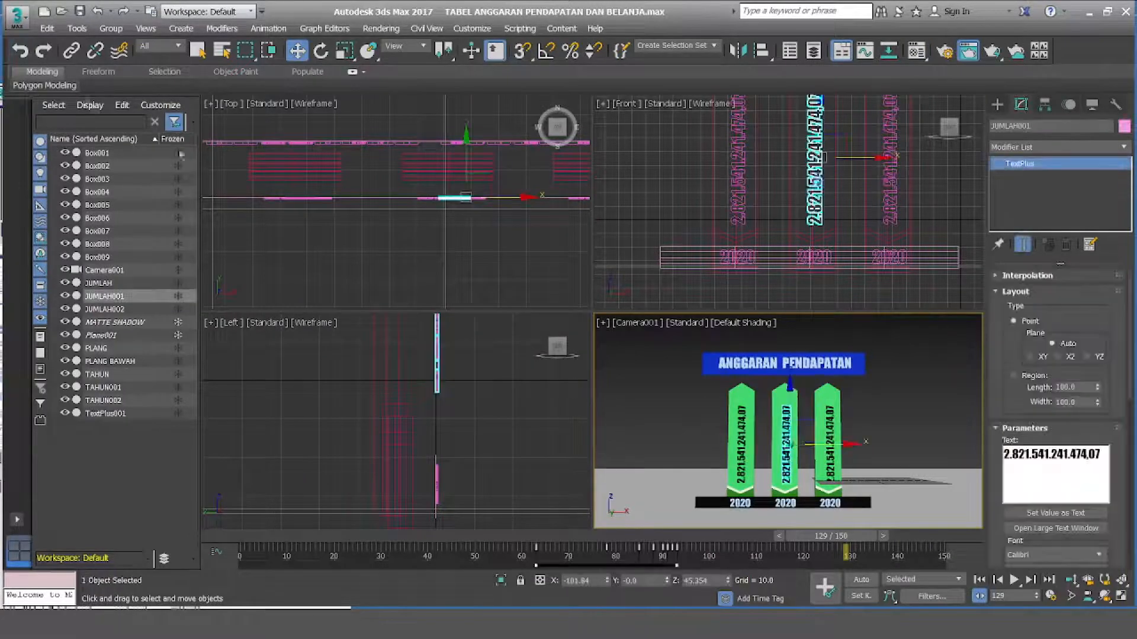
click(1013, 580)
click(1013, 580)
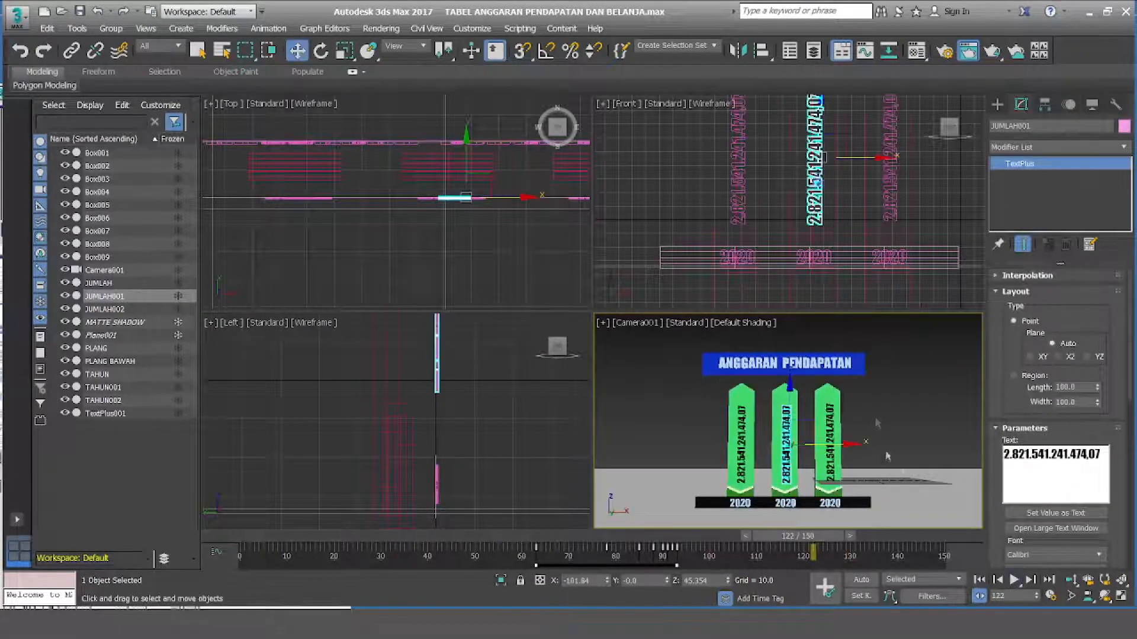
Move the second and third bars with their labels slightly to the right along the base.
drag(764, 393, 870, 476)
ctrl+click(786, 503)
ctrl+click(830, 503)
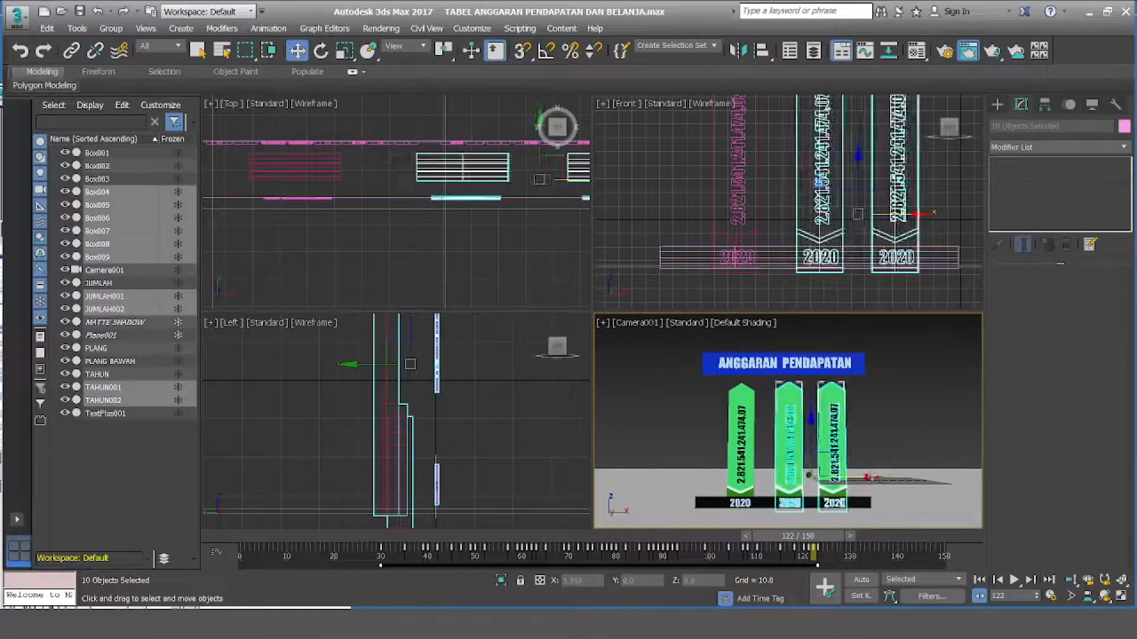
Shift the first and middle bars with their labels slightly to the left to even out the spacing.
drag(692, 385, 815, 477)
ctrl+click(741, 503)
ctrl+click(790, 504)
click(810, 439)
drag(810, 438, 822, 477)
ctrl+click(783, 503)
click(887, 423)
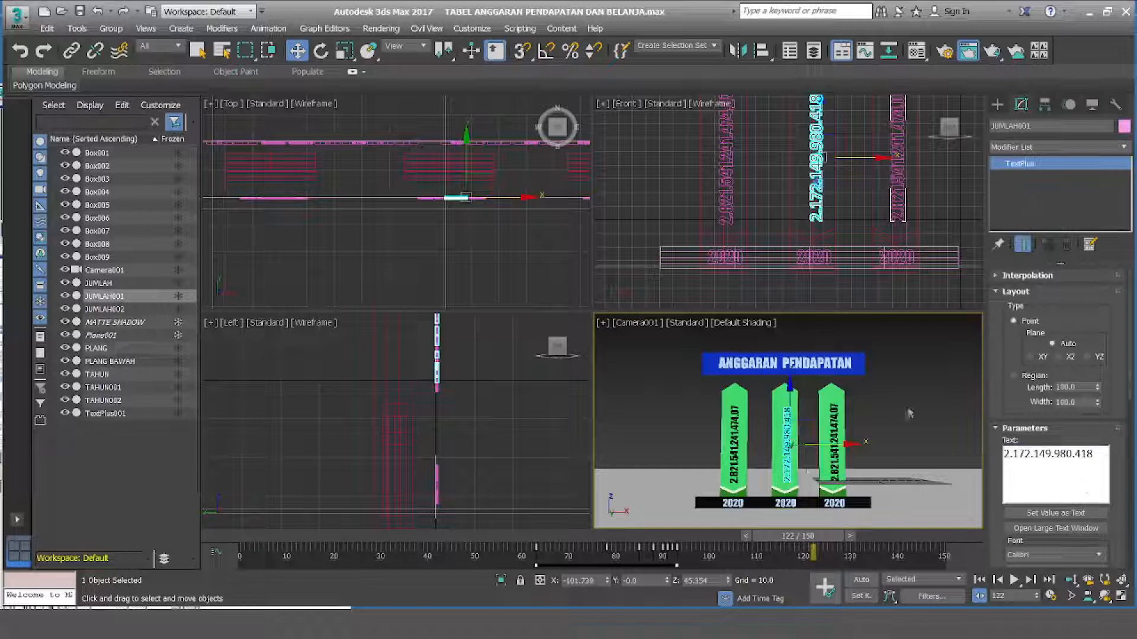
Set the middle bar's amount label to 2.172.149.980.418 in Impact MT, and lower both label and bar to a shorter height.
click(908, 414)
click(787, 445)
click(1060, 556)
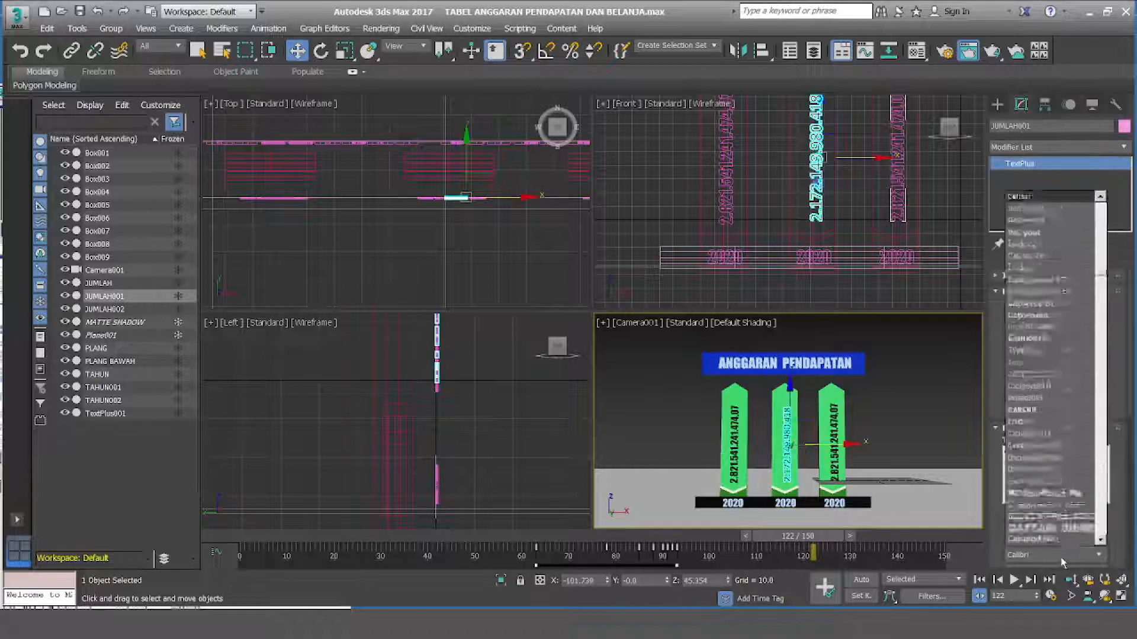
key(i)
click(1038, 244)
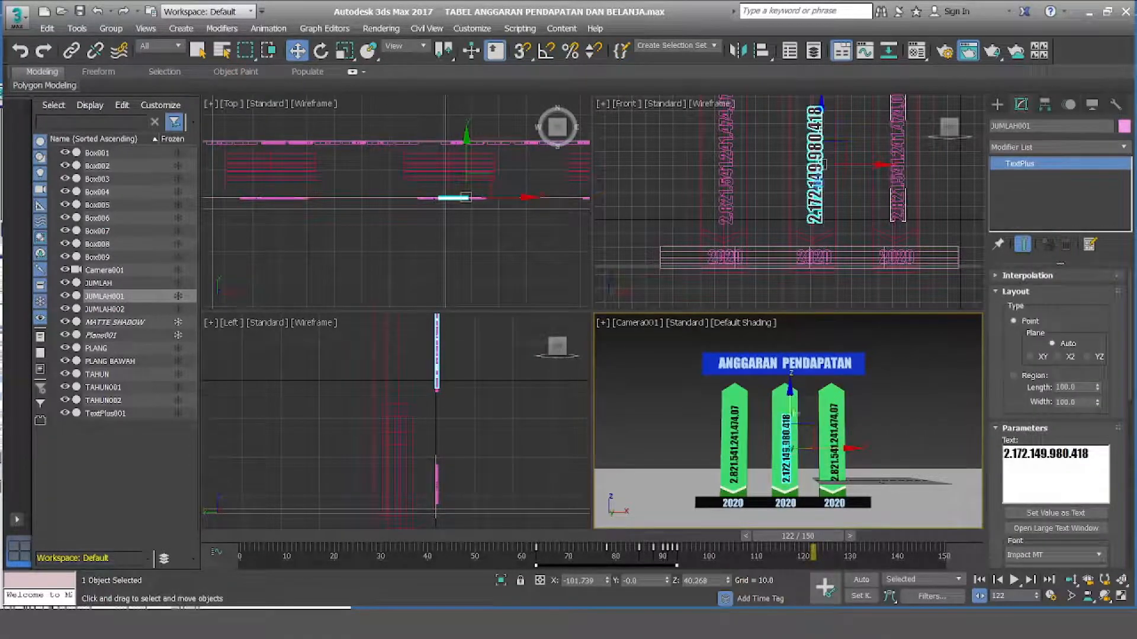
click(786, 458)
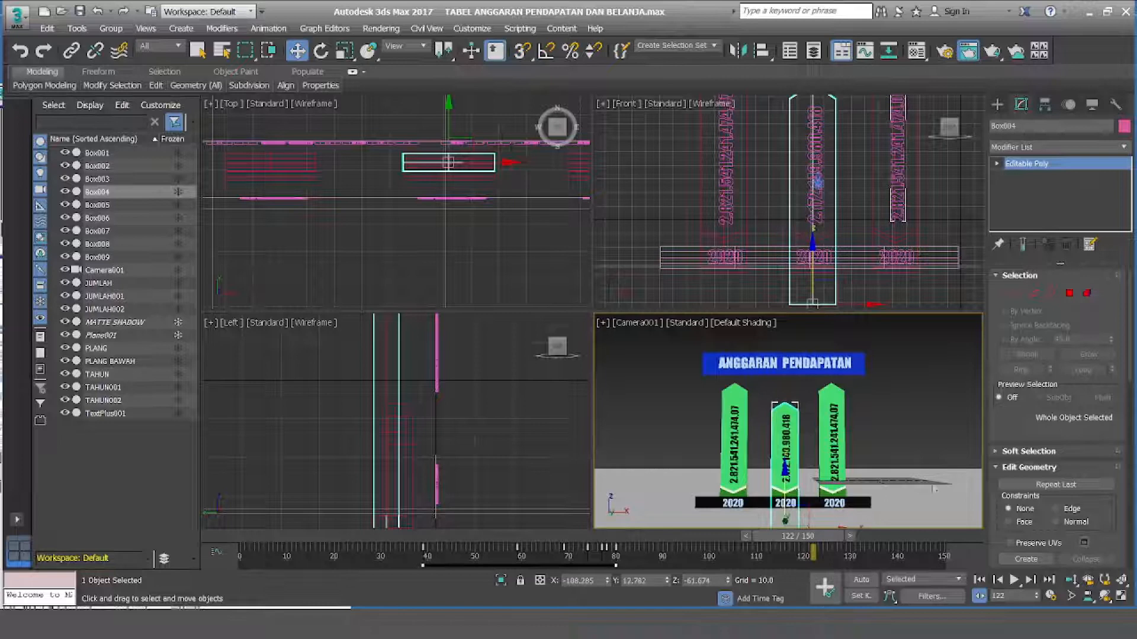
Set the third bar's amount label to 2.773.433.695.023 and lower the bar and its label slightly.
click(834, 441)
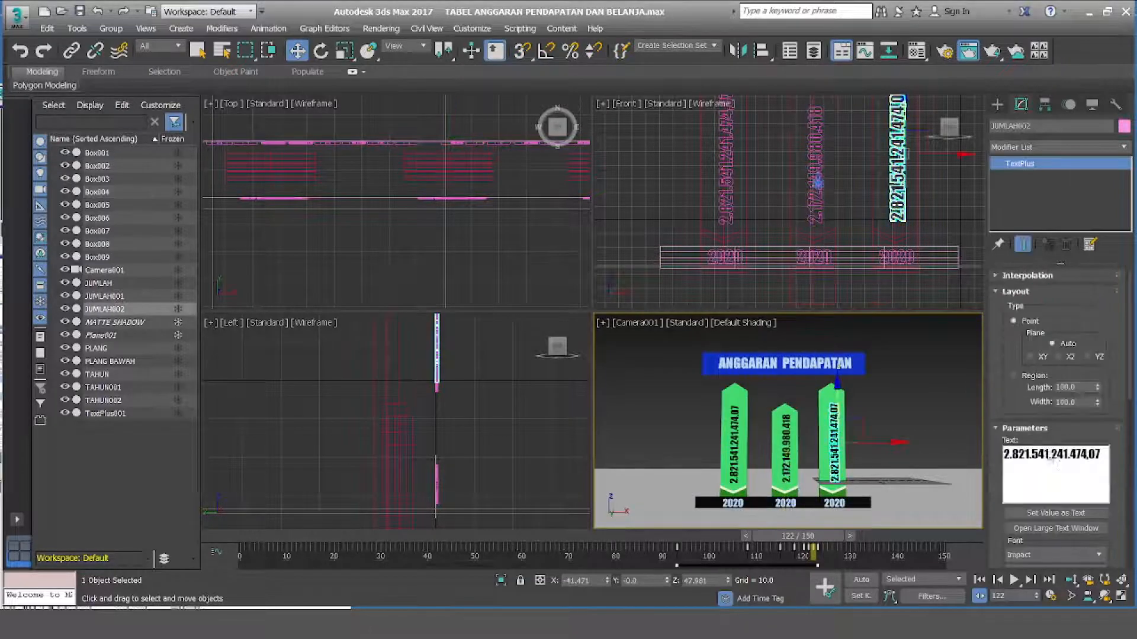
drag(838, 398, 838, 402)
click(825, 438)
drag(833, 448, 833, 458)
click(918, 432)
Nudge the middle bar together with its amount and year labels slightly to the left.
drag(763, 472, 796, 494)
ctrl+click(785, 503)
drag(846, 483, 843, 483)
click(885, 441)
Move the lower panel behind the bars, rename it WIREFRAME BACKDROP, and stretch it taller.
click(859, 503)
drag(491, 487, 386, 486)
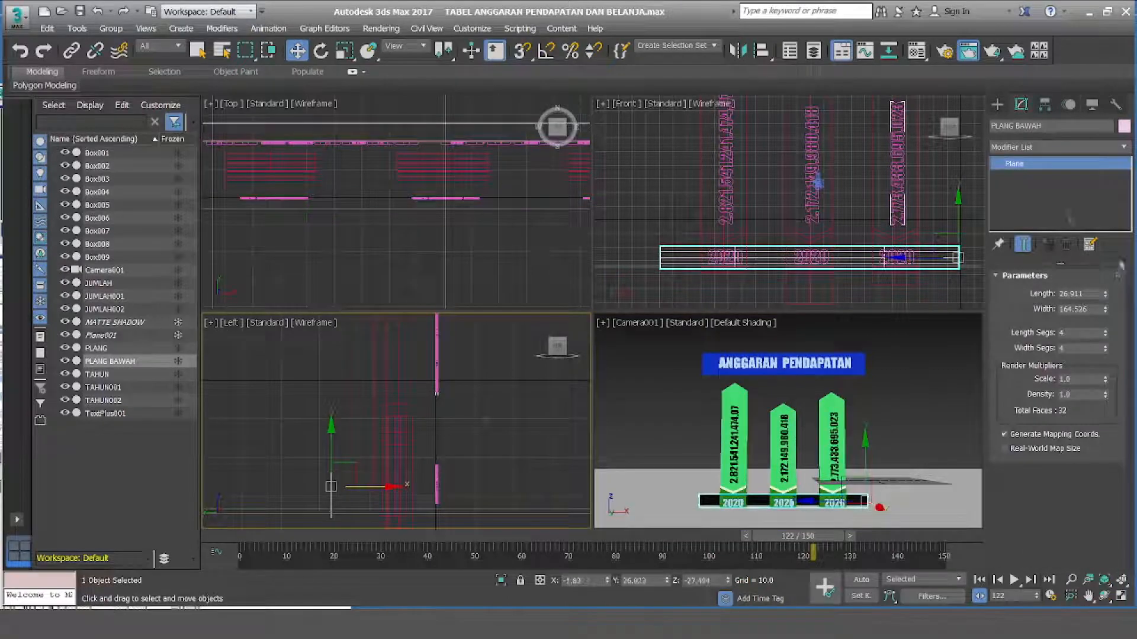
key(r)
drag(331, 441, 335, 188)
Move the backdrop's pivot to its bottom edge and scale the backdrop up until it reaches behind the title.
middle_drag(860, 241, 855, 122)
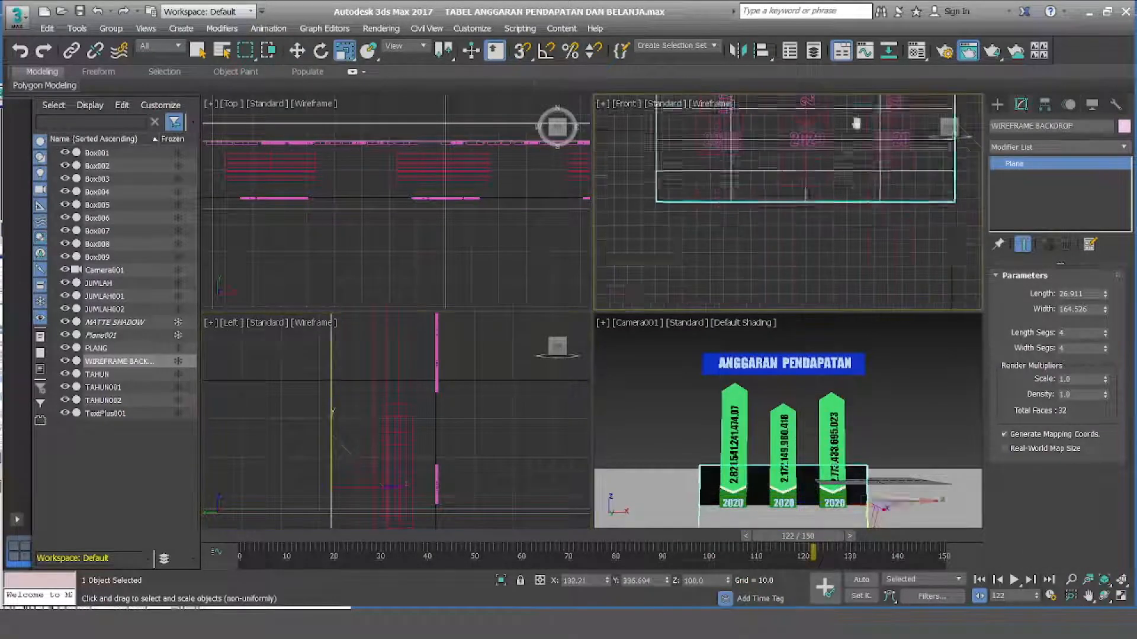
key(w)
click(1044, 104)
click(1054, 201)
drag(857, 143, 857, 170)
drag(708, 192, 709, 111)
Load the EMAS library material into an empty slot with Wire enabled and assign it to the WIREFRAME BACKDROP.
key(m)
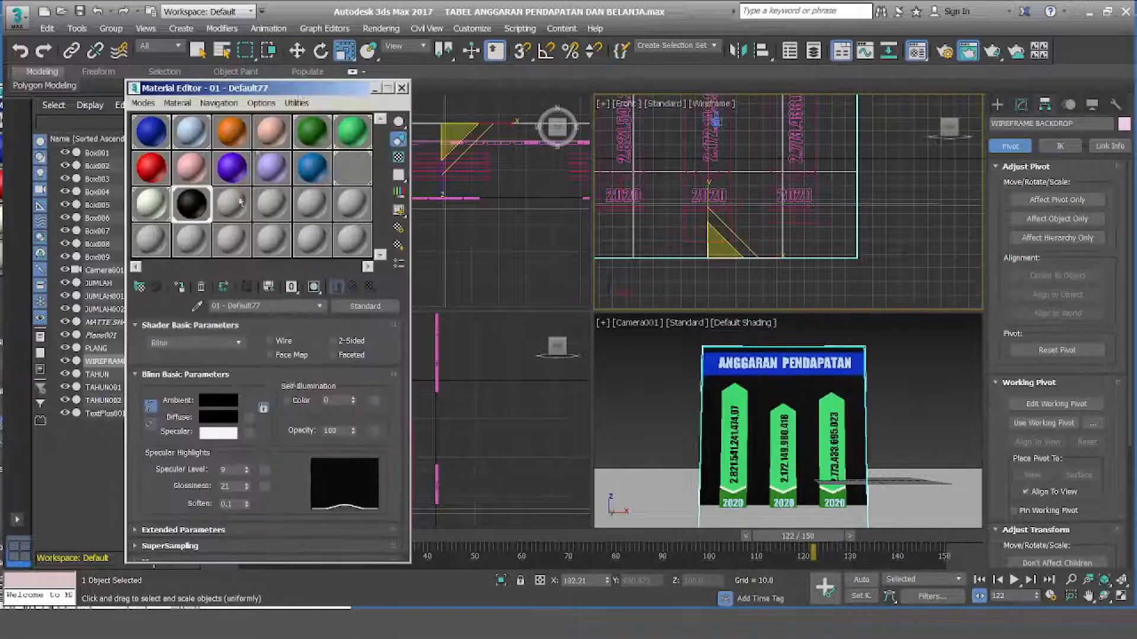
click(366, 306)
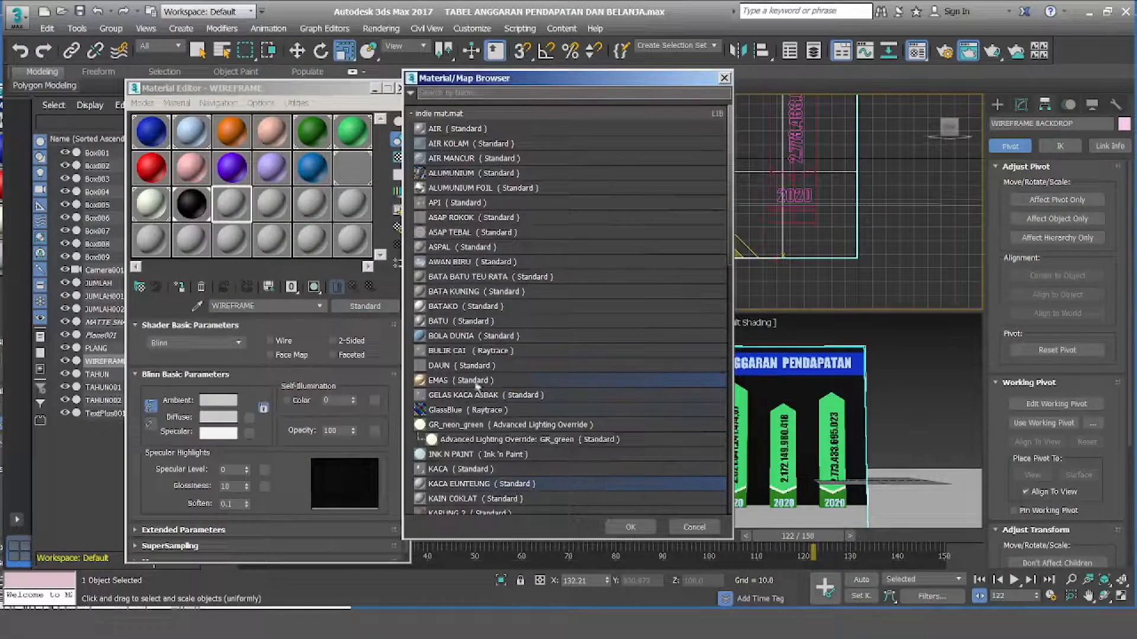
double_click(476, 382)
click(168, 422)
scroll(278, 359, up, 4)
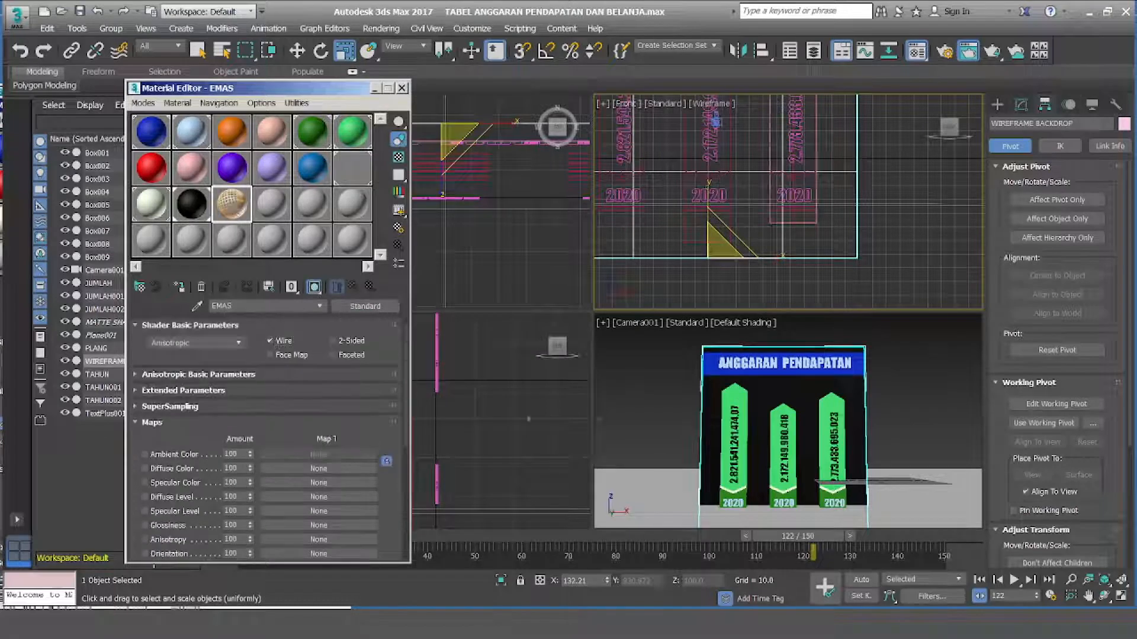
click(180, 287)
key(m)
Set the backdrop to 8 length segments and 1 width segment and test-render the camera view.
click(1021, 105)
click(1106, 332)
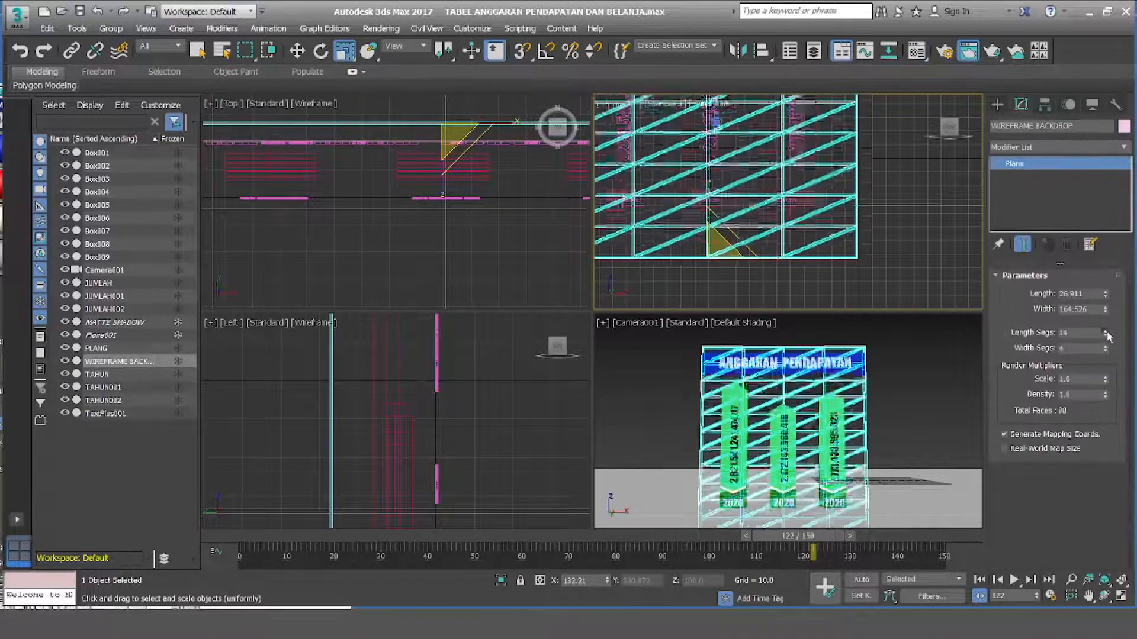
click(954, 402)
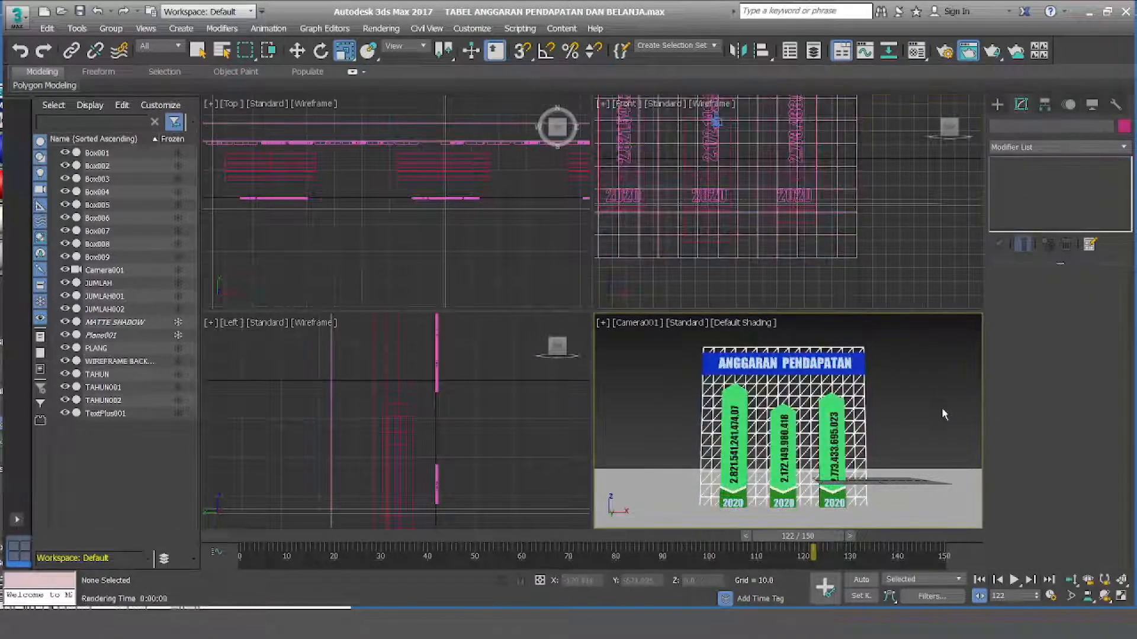
click(866, 390)
drag(1107, 336, 1024, 374)
text(1)
key(Return)
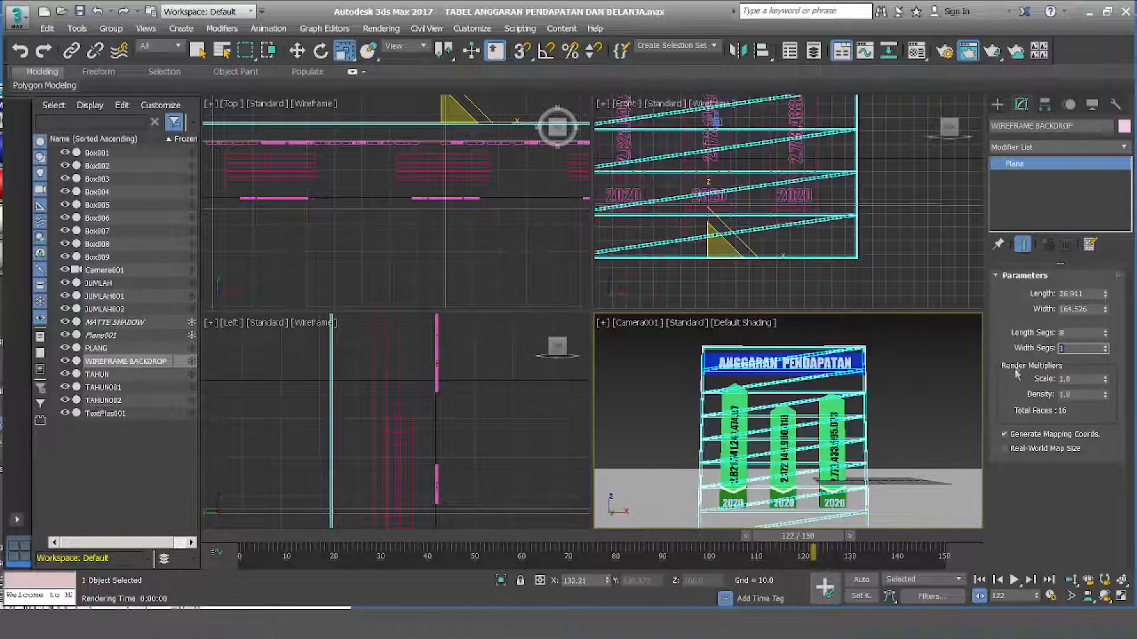
click(910, 409)
key(shift+q)
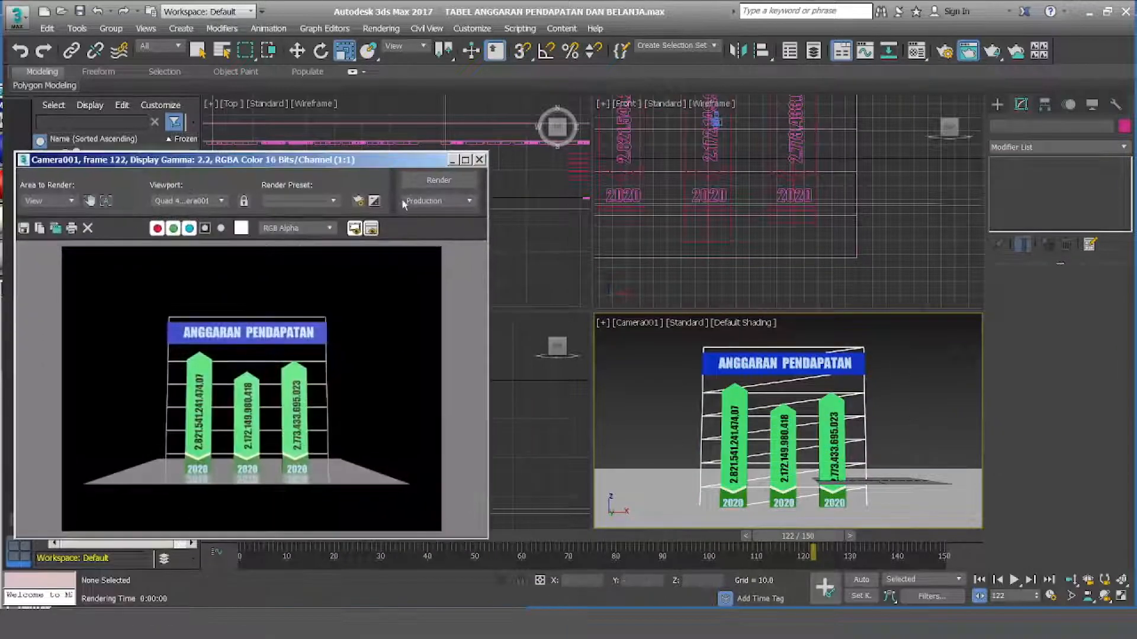
Reselect the wireframe backdrop, raise it until its bottom edge meets the floor, and test-render.
key(ctrl+z)
key(ctrl+z)
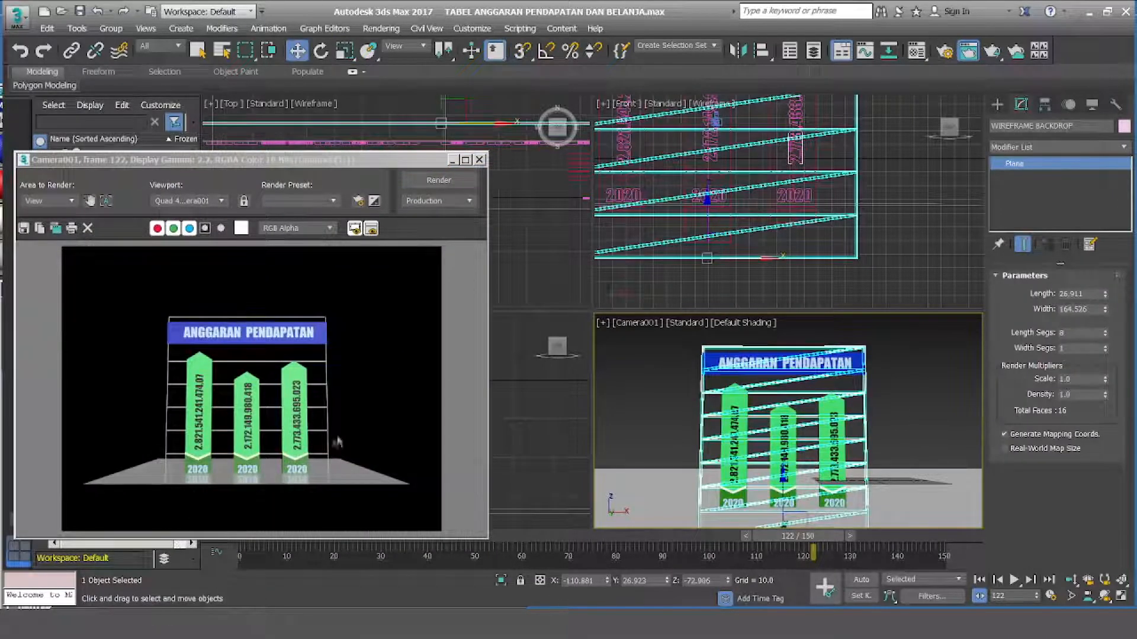
click(453, 160)
middle_drag(482, 439, 495, 314)
drag(345, 482, 345, 347)
key(F9)
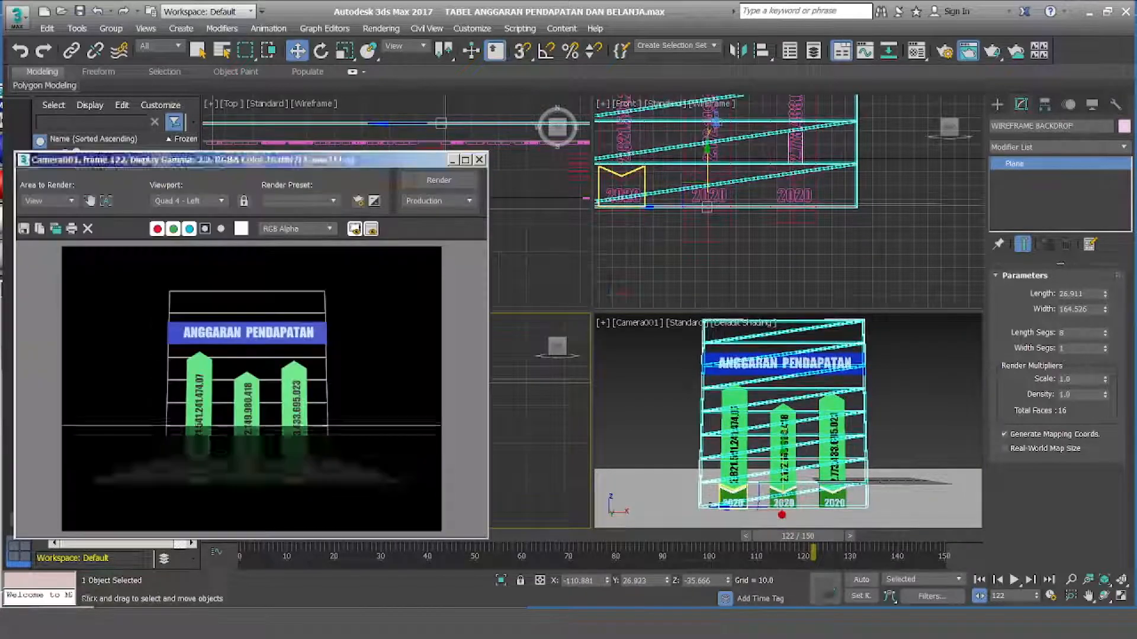
Scale the wireframe backdrop's height down to the level of the title panel and test-render.
click(453, 160)
key(r)
middle_drag(373, 325, 373, 431)
drag(342, 417, 347, 439)
key(F9)
Copy the backdrop forward behind the year labels as BACK TEKS TAHUN and flatten the copy into a low strip.
drag(562, 162, 441, 167)
click(495, 167)
key(w)
shift+drag(370, 494, 465, 494)
text(BACK TEKS TAHUN)
key(Return)
key(r)
drag(434, 441, 437, 492)
click(522, 464)
key(F9)
Assign the black 01 - Default77 material to the BACK TEKS TAHUN strip and test-render.
click(524, 167)
key(m)
click(734, 503)
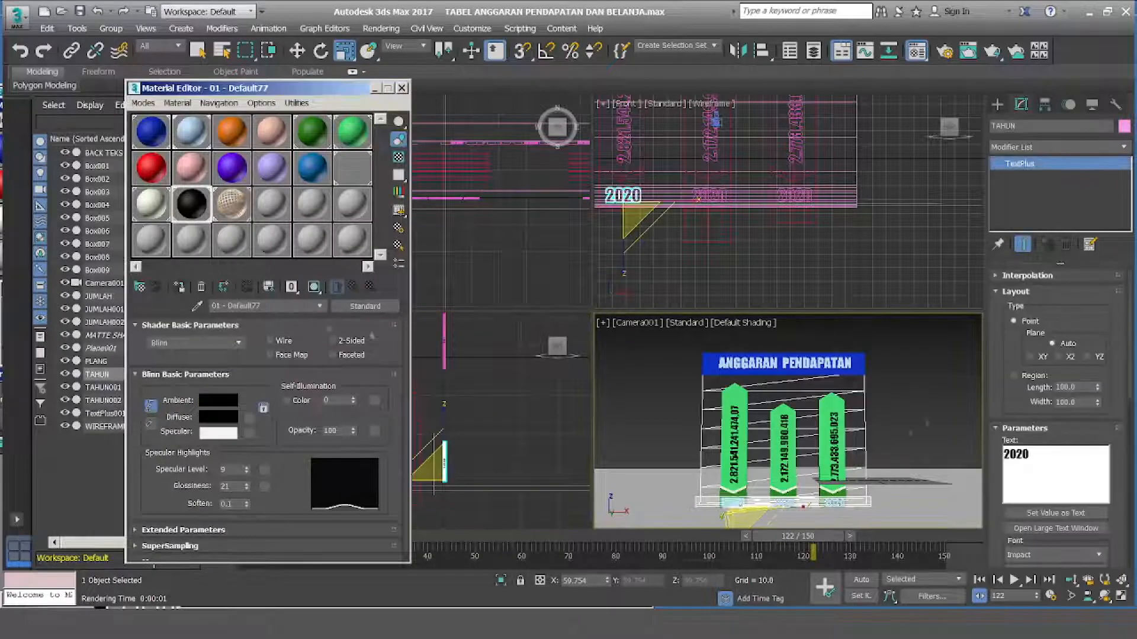
click(782, 502)
click(374, 88)
key(F9)
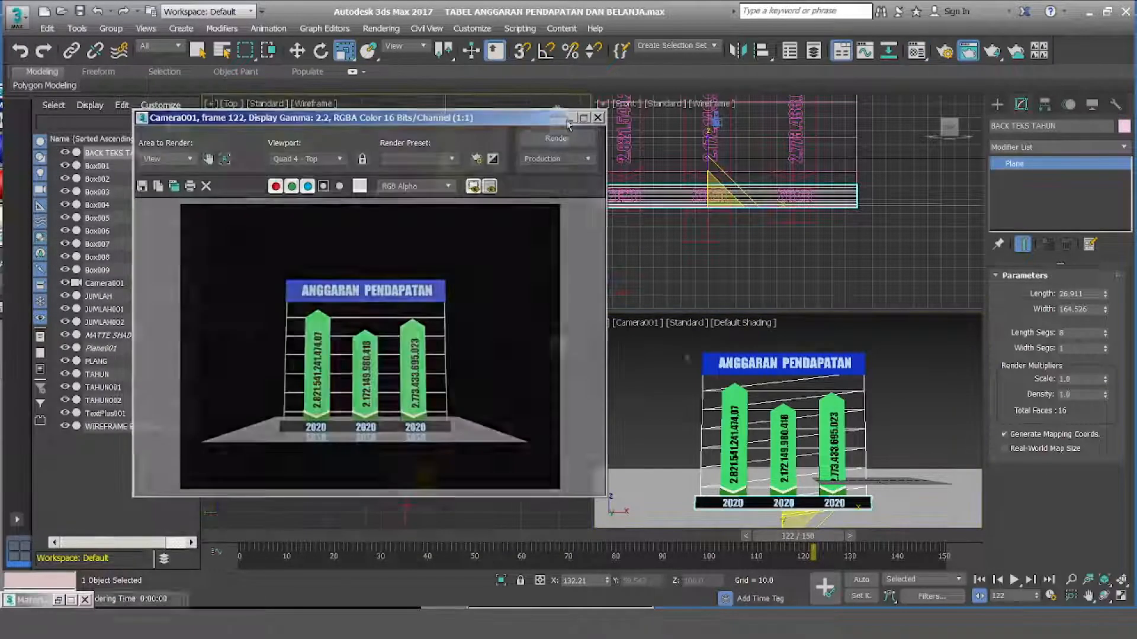
click(564, 117)
Raise the three green bars slightly above the black year strip.
key(w)
drag(397, 436, 423, 397)
scroll(428, 395, down, 5)
middle_drag(429, 396, 375, 449)
click(513, 385)
key(ctrl+z)
key(ctrl+z)
right_click(868, 379)
drag(369, 405, 368, 365)
Raise the three amount labels to match the raised bars and test-render the camera view.
ctrl+click(783, 447)
ctrl+click(835, 447)
ctrl+click(735, 444)
right_click(435, 396)
click(912, 415)
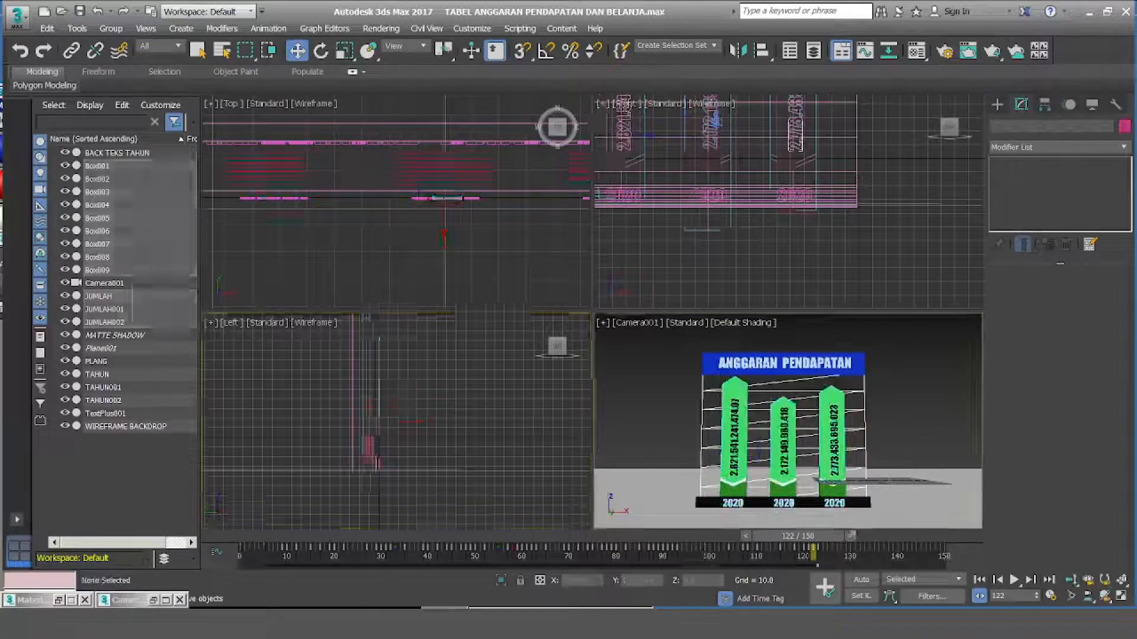
key(F9)
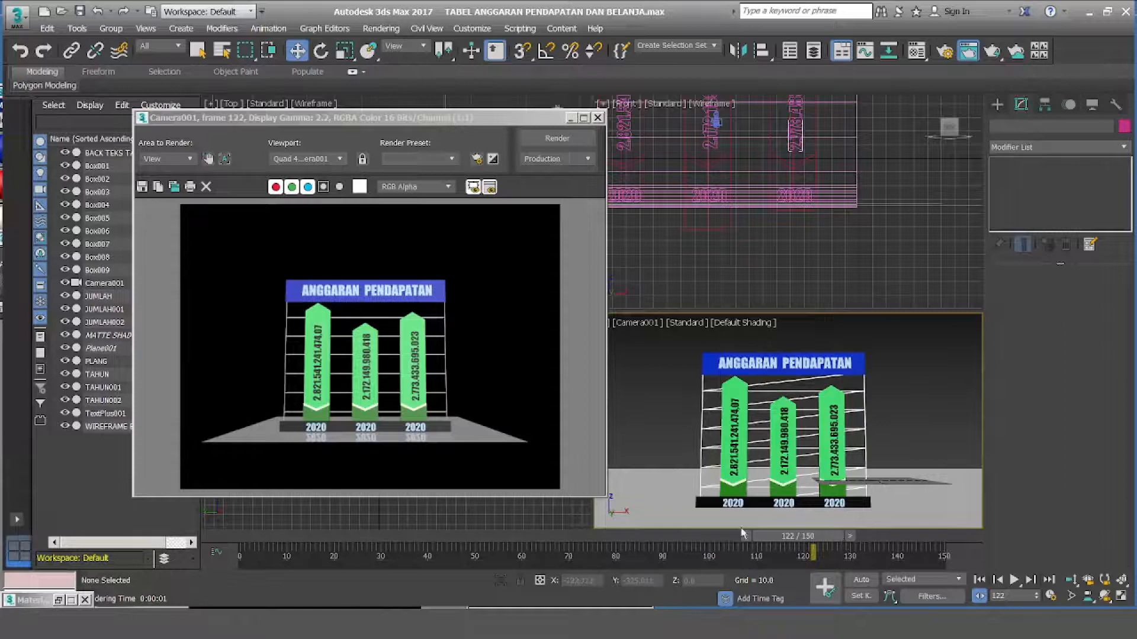
click(598, 118)
Set the render output to HDTV (video) at 1920 × 1080 and render the camera view.
key(F10)
drag(449, 459, 453, 335)
click(445, 357)
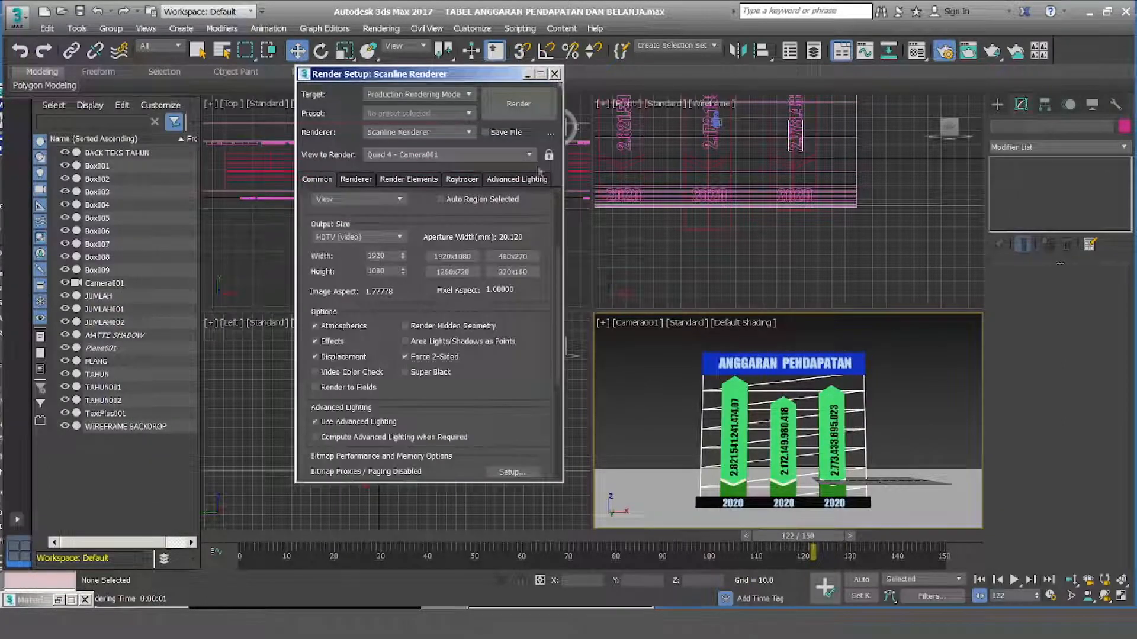
click(554, 74)
key(F9)
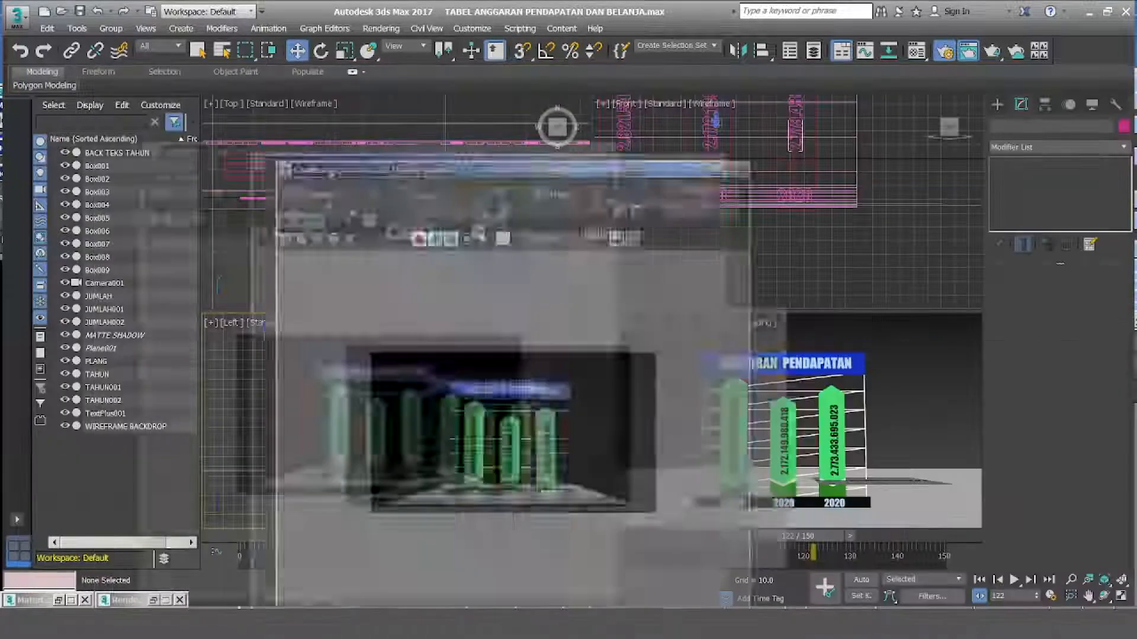
scroll(427, 385, up, 1)
drag(444, 144, 361, 140)
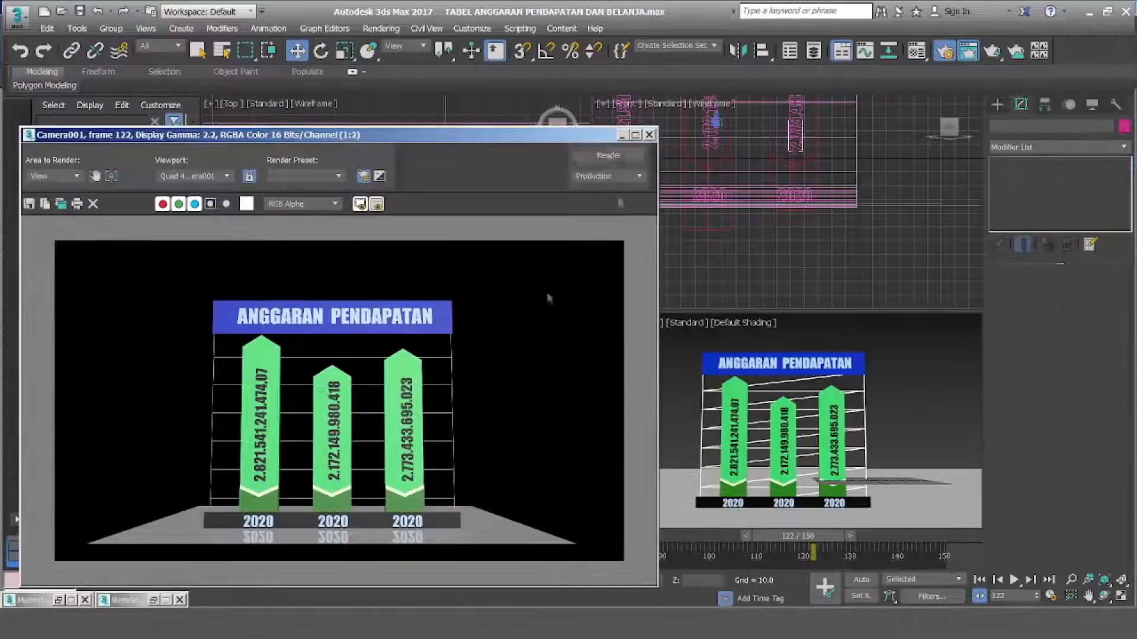
click(622, 135)
Set the wireframe backdrop's width segments to 3 and test-render.
click(866, 411)
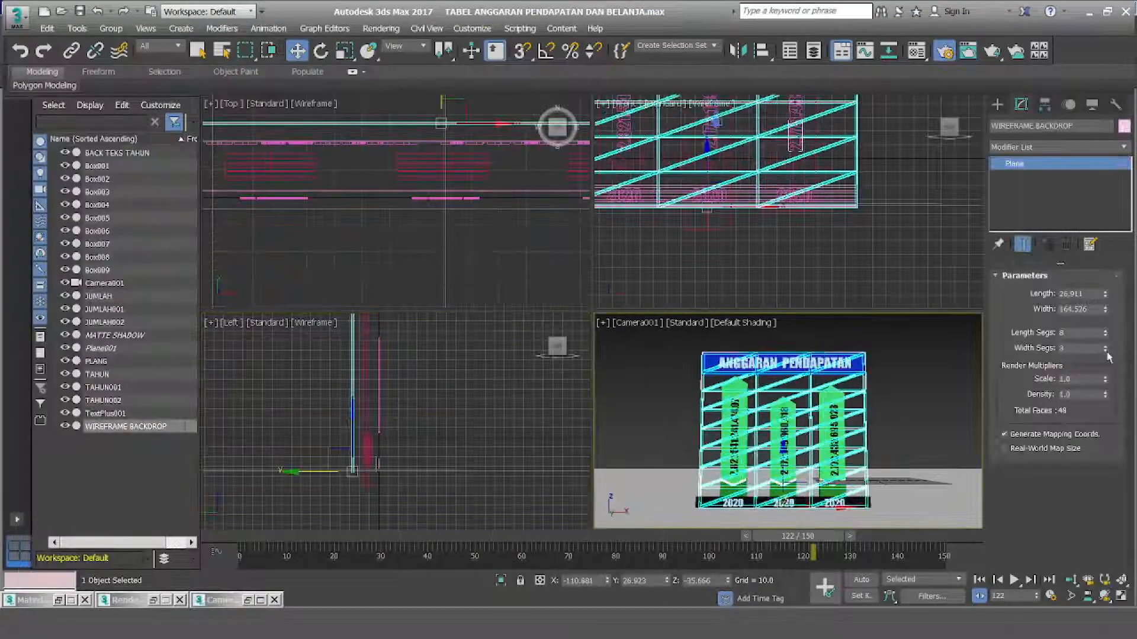
key(F9)
click(622, 135)
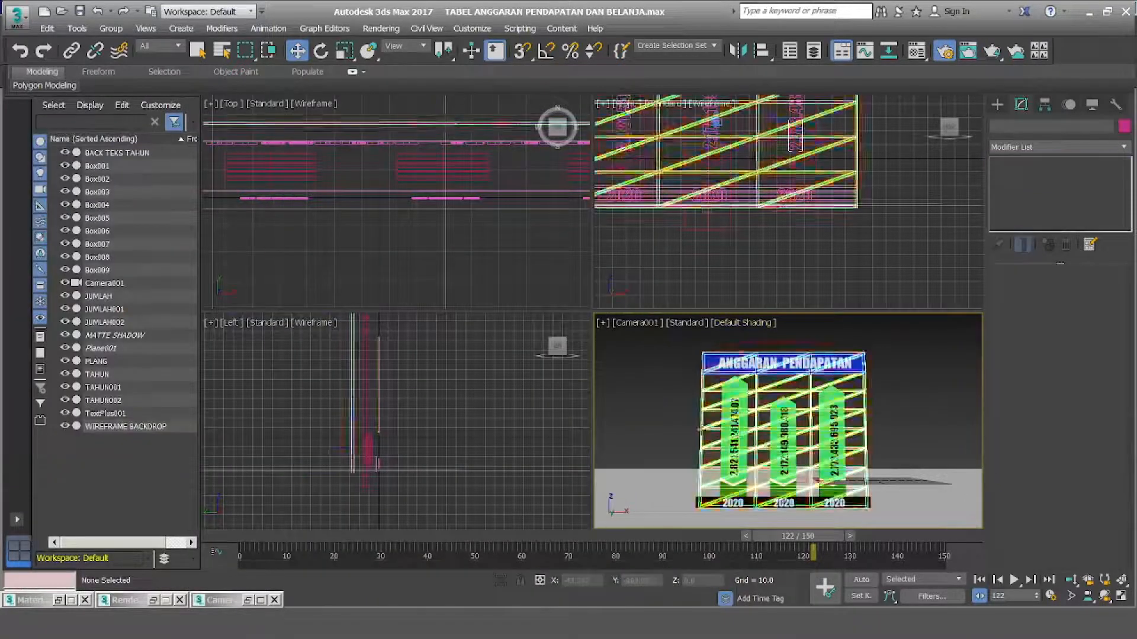
Try the red 01 - Default 7 material on the first bar's amount label and restore the black one.
click(734, 437)
key(m)
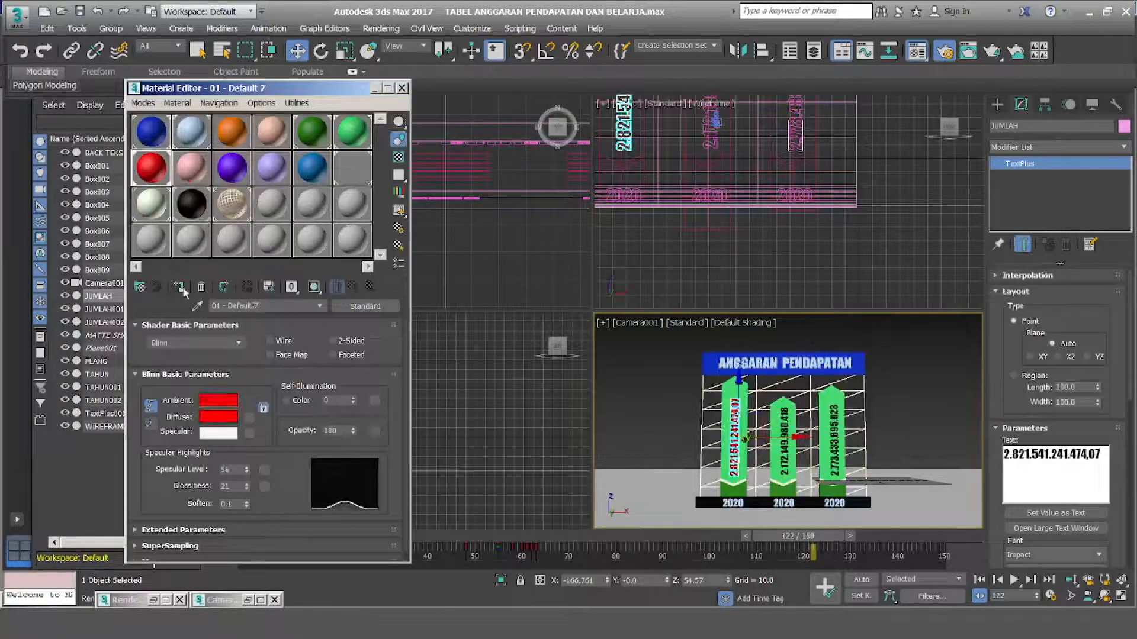
key(F9)
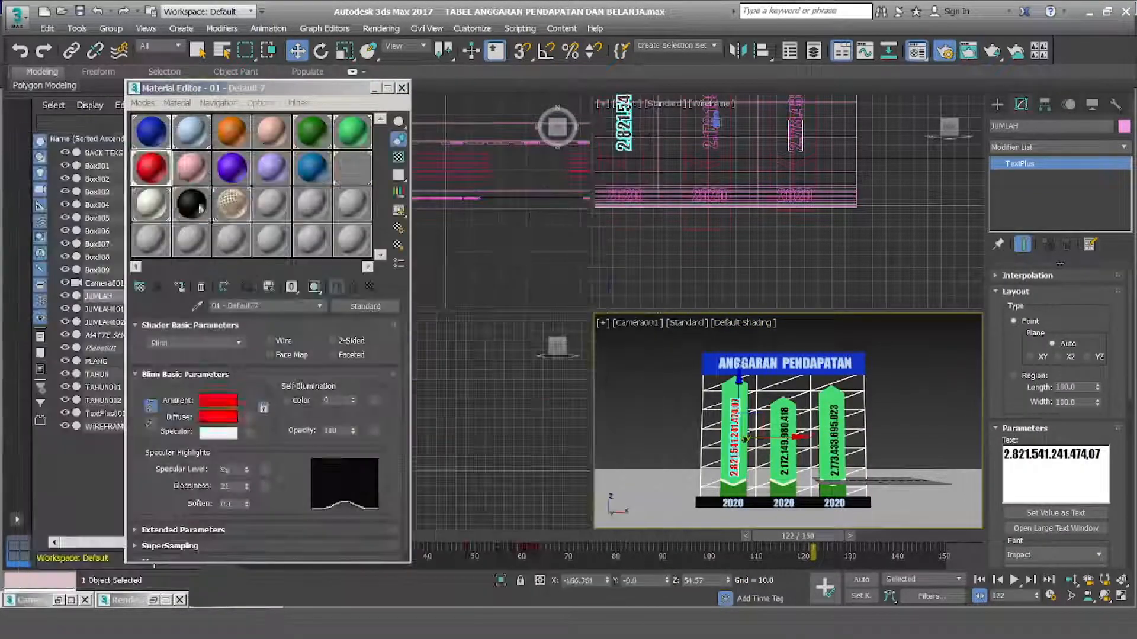
click(191, 204)
Play back the bar animation in the camera view to check how the bars and labels rise.
click(1014, 580)
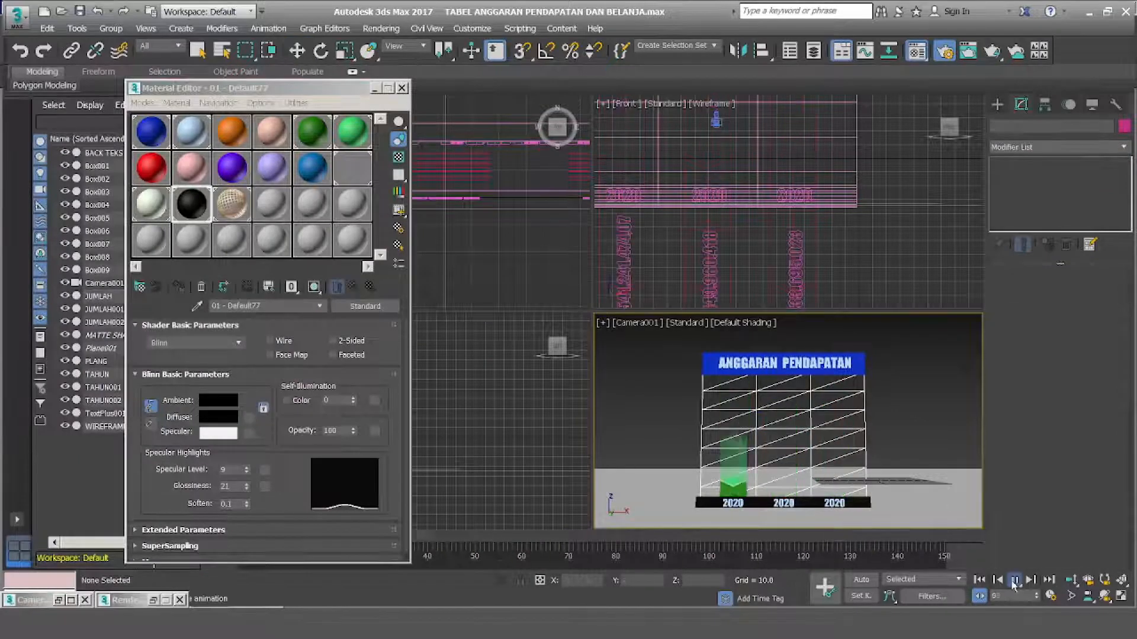
click(1015, 580)
click(374, 87)
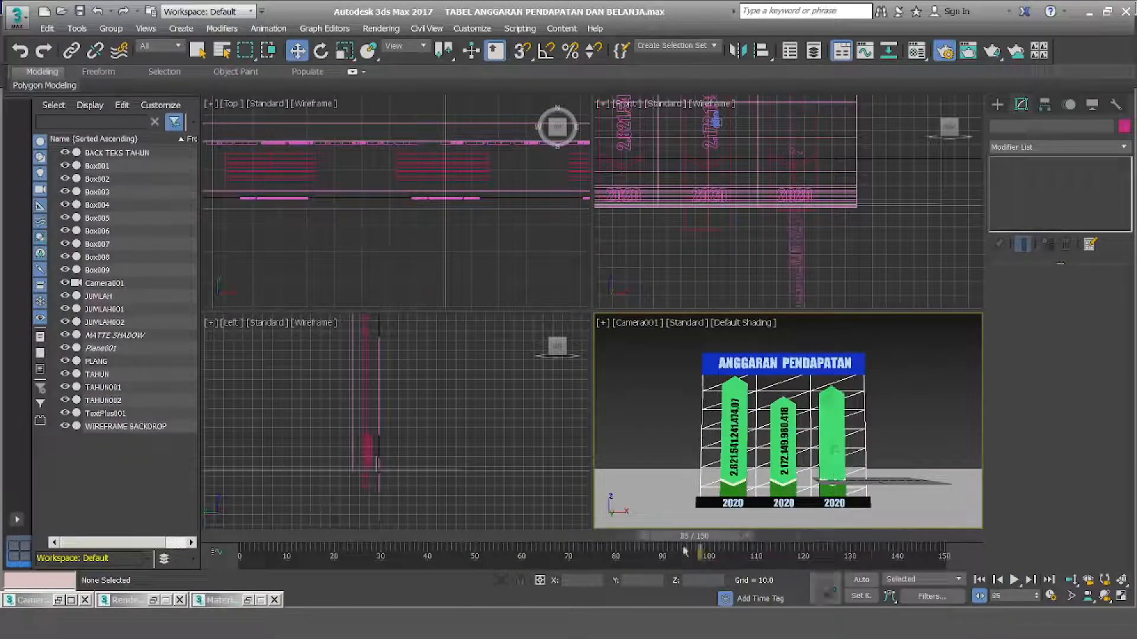
Move the three amount labels back behind the black year strip and check the result with playback and a render.
click(401, 515)
ctrl+click(783, 441)
ctrl+click(735, 441)
drag(430, 410, 423, 411)
click(914, 483)
click(1014, 580)
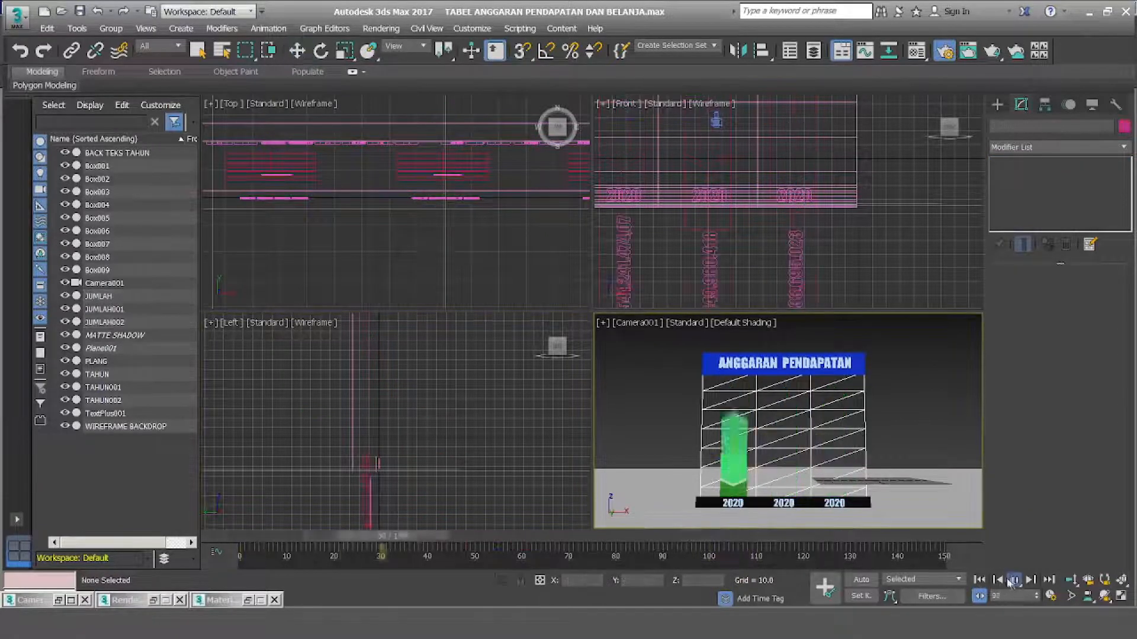
click(1014, 580)
key(shift+q)
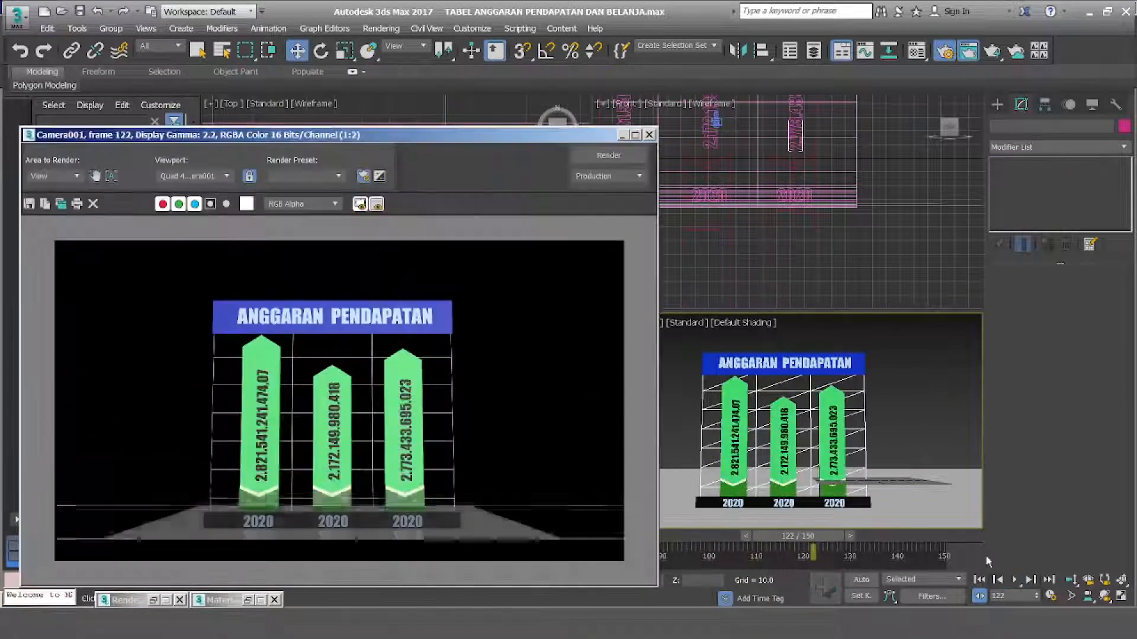
click(649, 137)
Scale the title text down slightly and shift it towards the right end of its panel.
middle_drag(711, 113, 846, 302)
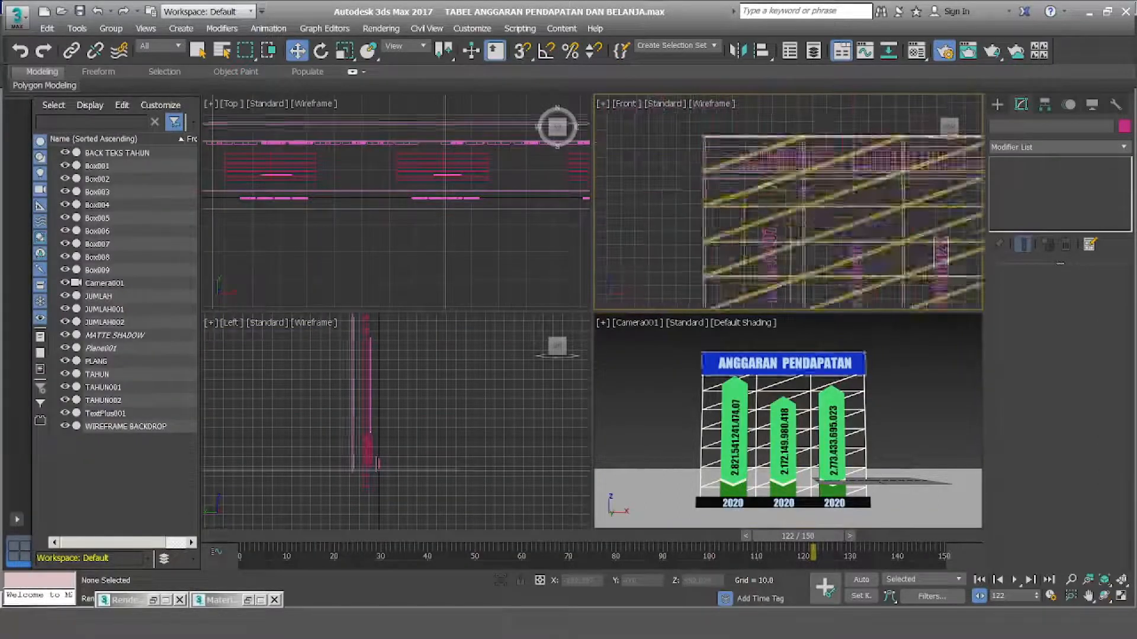
click(889, 163)
middle_drag(906, 163, 780, 213)
drag(782, 213, 742, 210)
key(r)
key(w)
middle_drag(763, 253, 833, 257)
drag(865, 219, 867, 220)
Copy the blue title panel to the left with the name LOGO and bring it slightly in front.
click(926, 200)
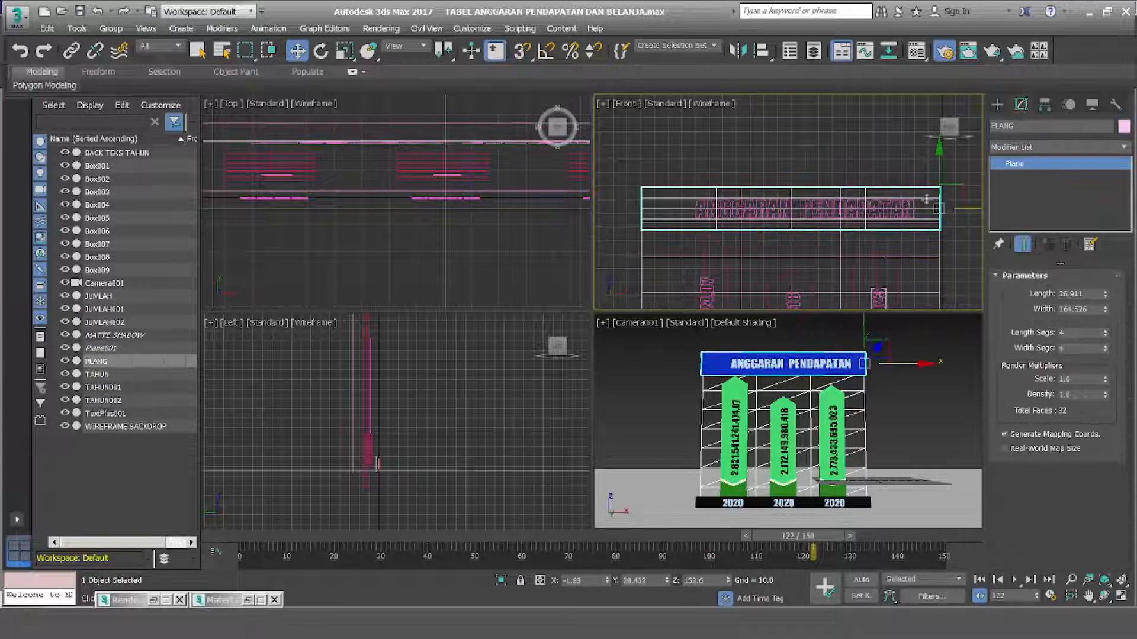
shift+drag(977, 217, 695, 213)
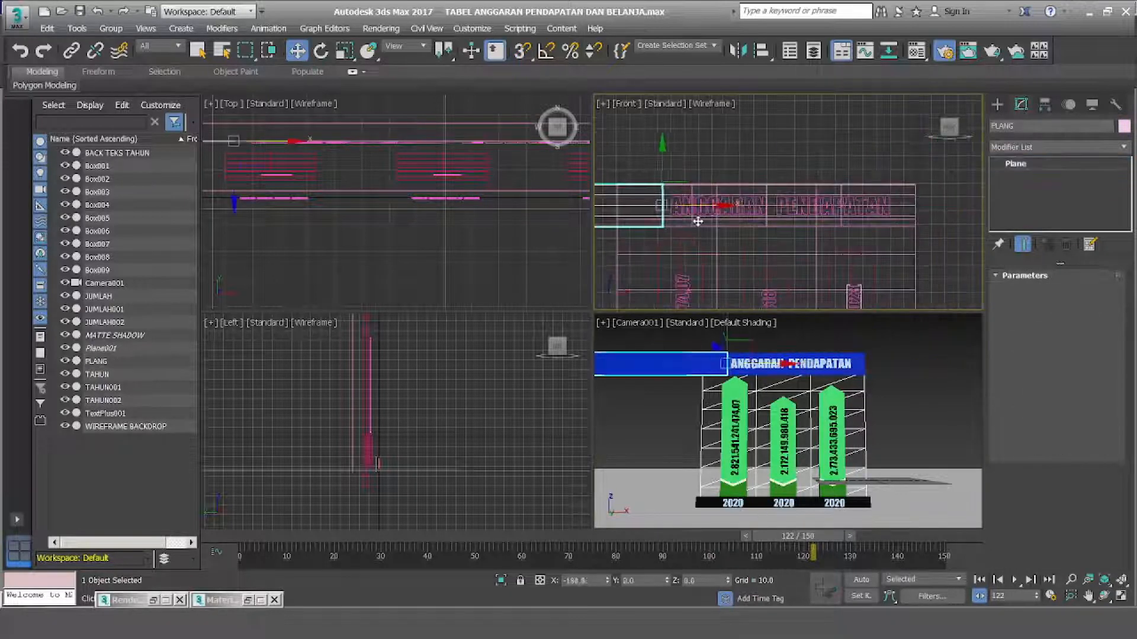
text(LOGO)
key(Return)
middle_click(447, 479)
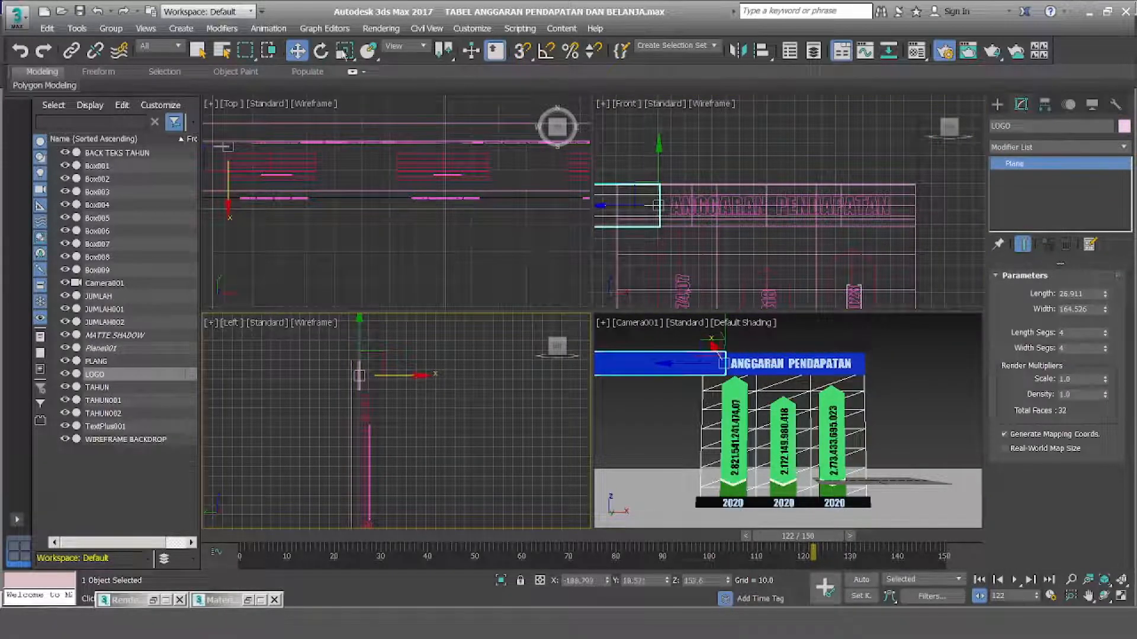
Narrow the LOGO plane into a small square at the left end of the title panel.
click(343, 52)
middle_drag(699, 243, 843, 246)
drag(848, 209, 630, 257)
key(w)
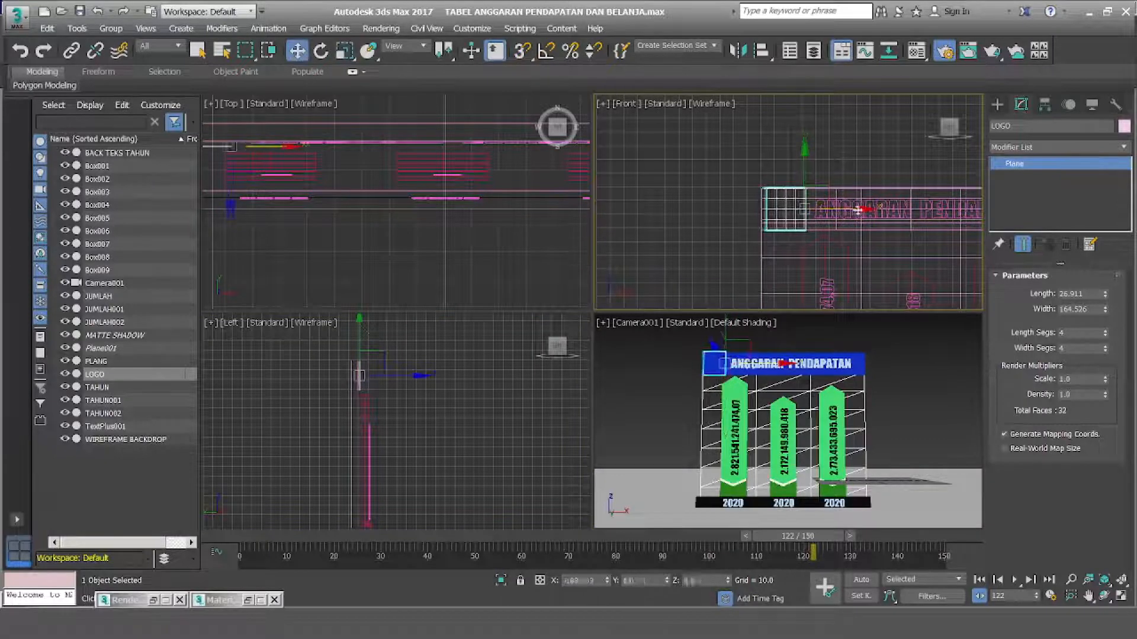
click(664, 384)
Load logo FLATTEN.jpg as the diffuse bitmap of the unused 16 - Default material.
key(m)
click(272, 204)
click(247, 417)
scroll(533, 237, up, 10)
double_click(474, 233)
double_click(237, 180)
Assign the logo material to the LOGO plane and show its map in the viewport.
click(714, 364)
click(178, 287)
click(314, 287)
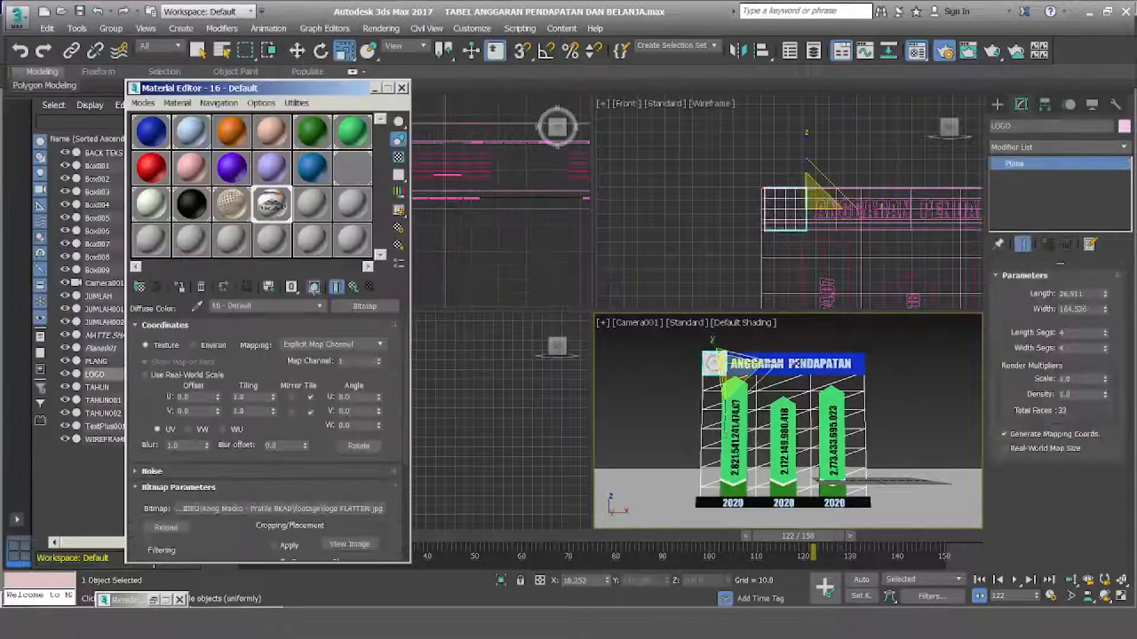
click(298, 51)
click(647, 276)
click(375, 89)
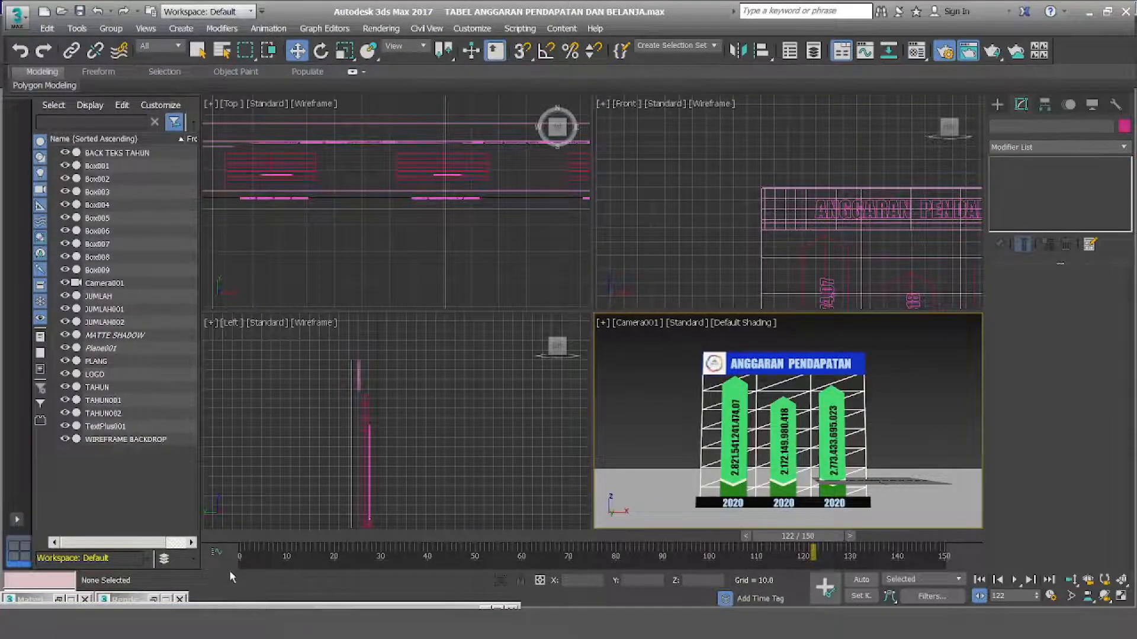
Create an Omni light above and in front of the chart in the Left view.
click(997, 104)
click(1033, 125)
click(1026, 221)
click(435, 402)
Turn on the Omni light's shadows with a density of 0.39 and link the light to Camera001.
click(1021, 105)
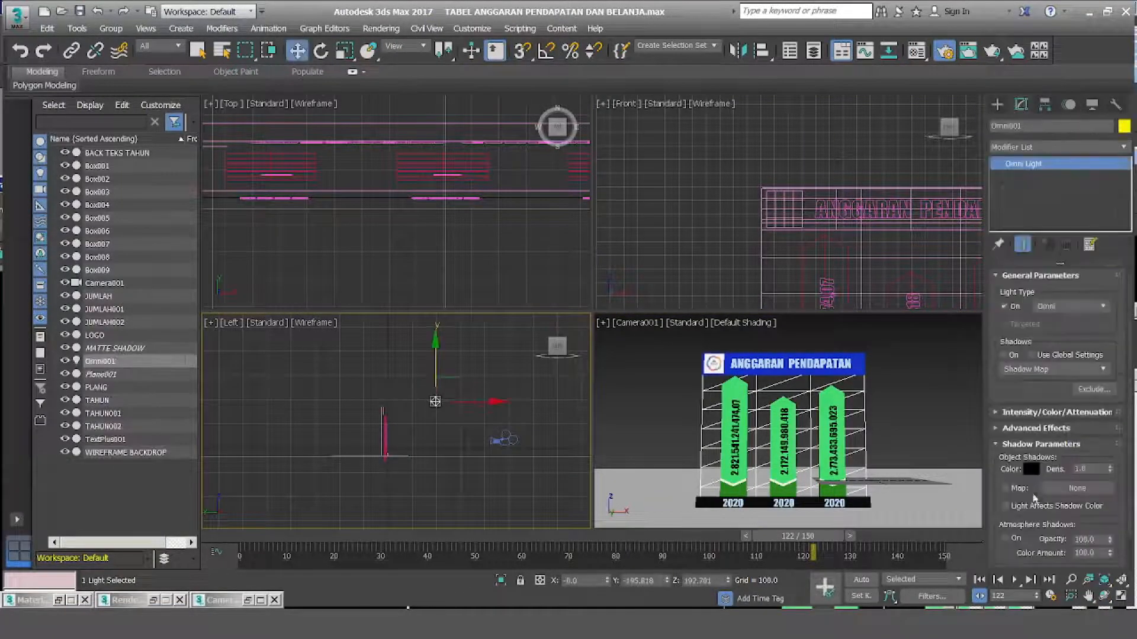
drag(435, 402, 504, 439)
click(298, 51)
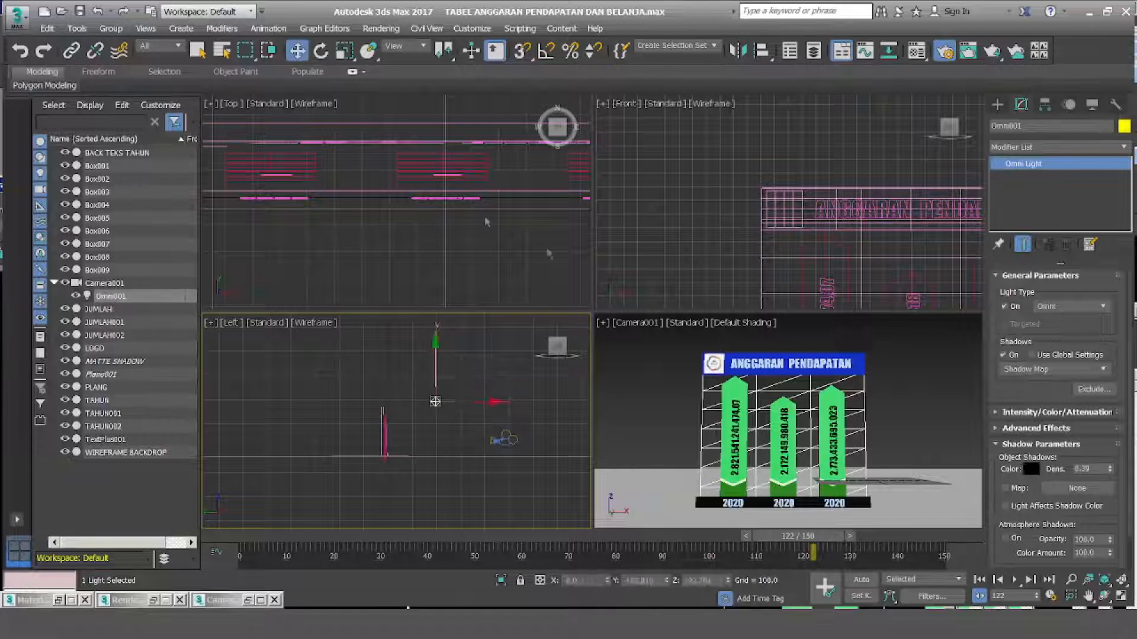
click(927, 413)
key(shift+q)
click(652, 146)
Shift the three amount labels slightly forward from the bars.
scroll(392, 441, up, 6)
click(735, 439)
ctrl+click(784, 441)
ctrl+click(833, 440)
scroll(363, 462, up, 3)
scroll(363, 462, up, 2)
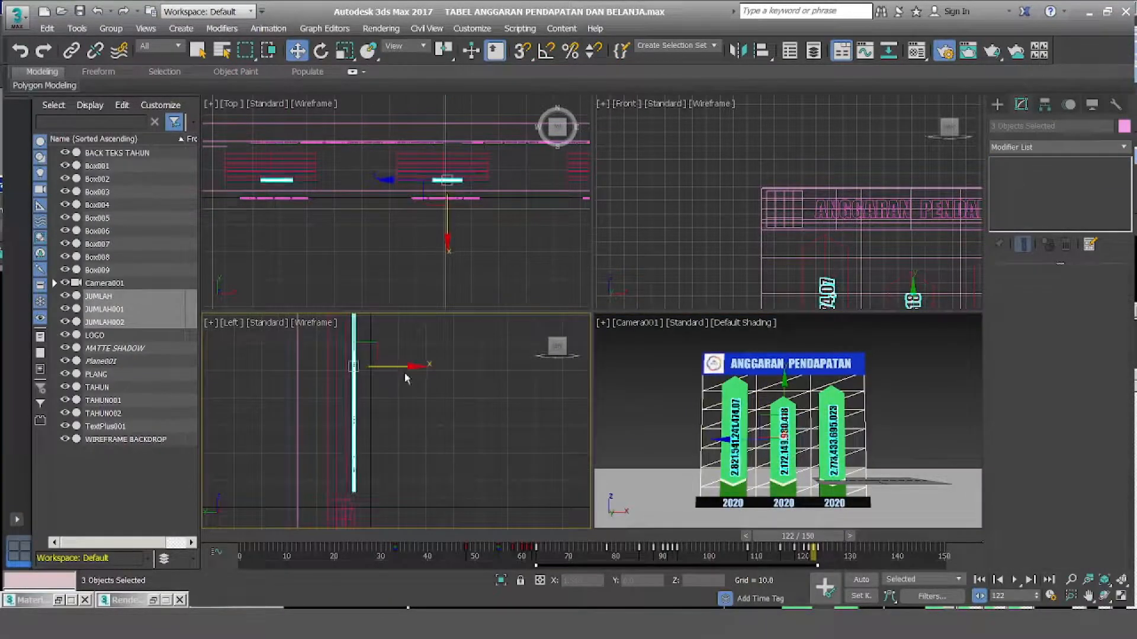
Move the title text about 2.9 units forward from its panel.
click(758, 365)
middle_drag(374, 332, 383, 521)
drag(375, 442, 382, 463)
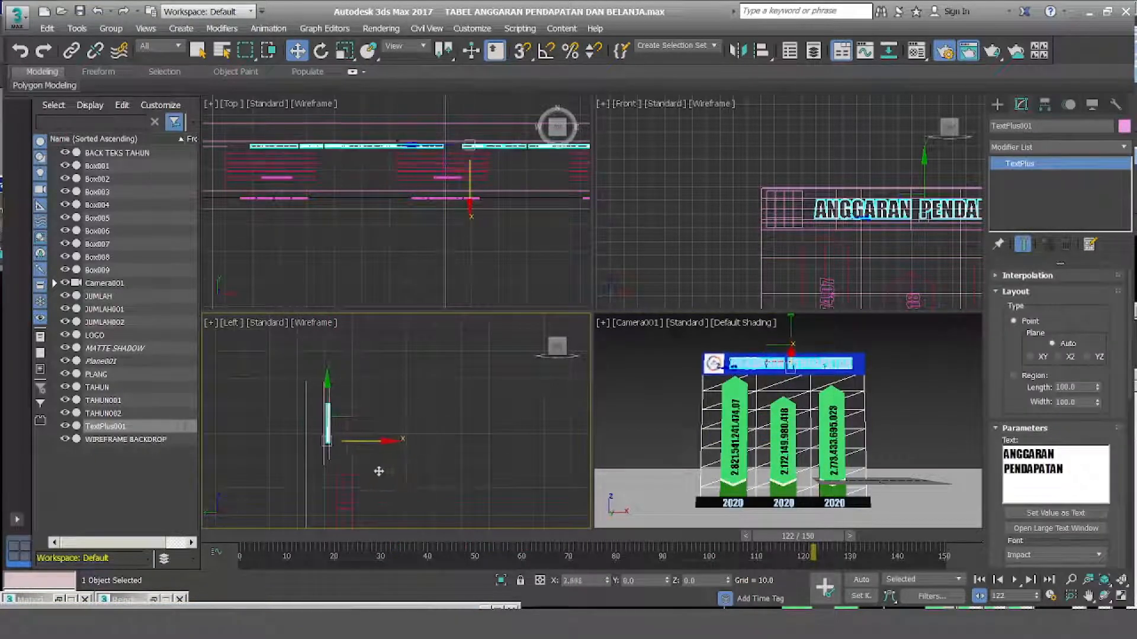
Move the Omni light in the Left view to about Y -61 and set its shadow density to 0.33.
click(461, 475)
middle_drag(486, 488, 479, 426)
scroll(474, 379, down, 4)
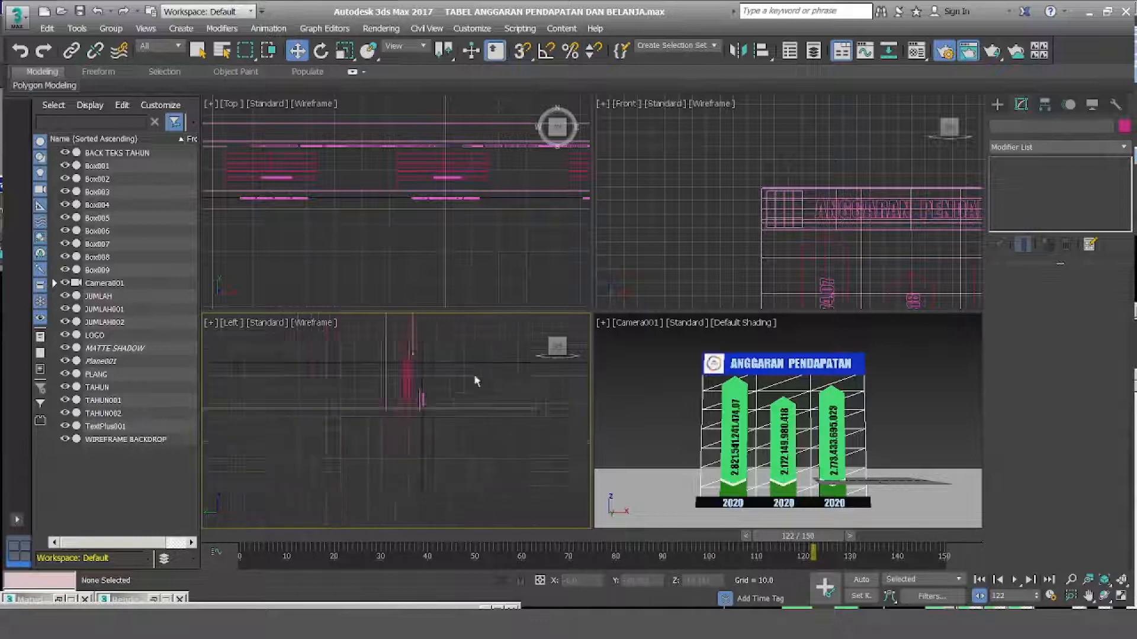
middle_drag(474, 379, 261, 524)
click(399, 330)
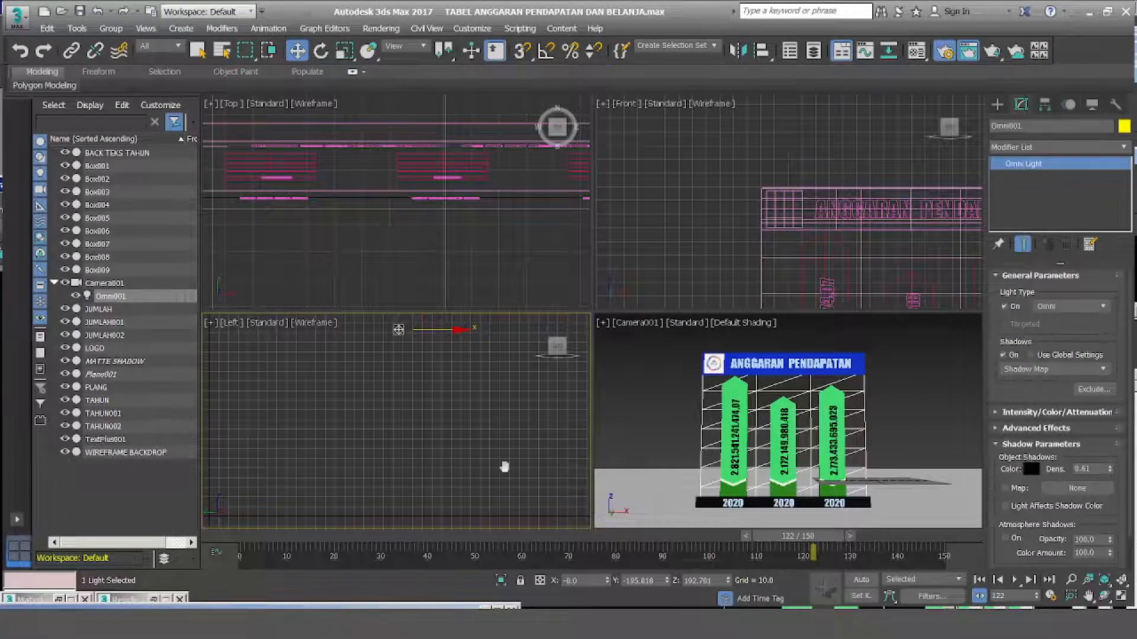
scroll(465, 410, down, 6)
click(452, 381)
key(z)
scroll(392, 200, up, 6)
click(451, 289)
drag(472, 290, 433, 296)
right_click(606, 437)
drag(1110, 470, 1084, 510)
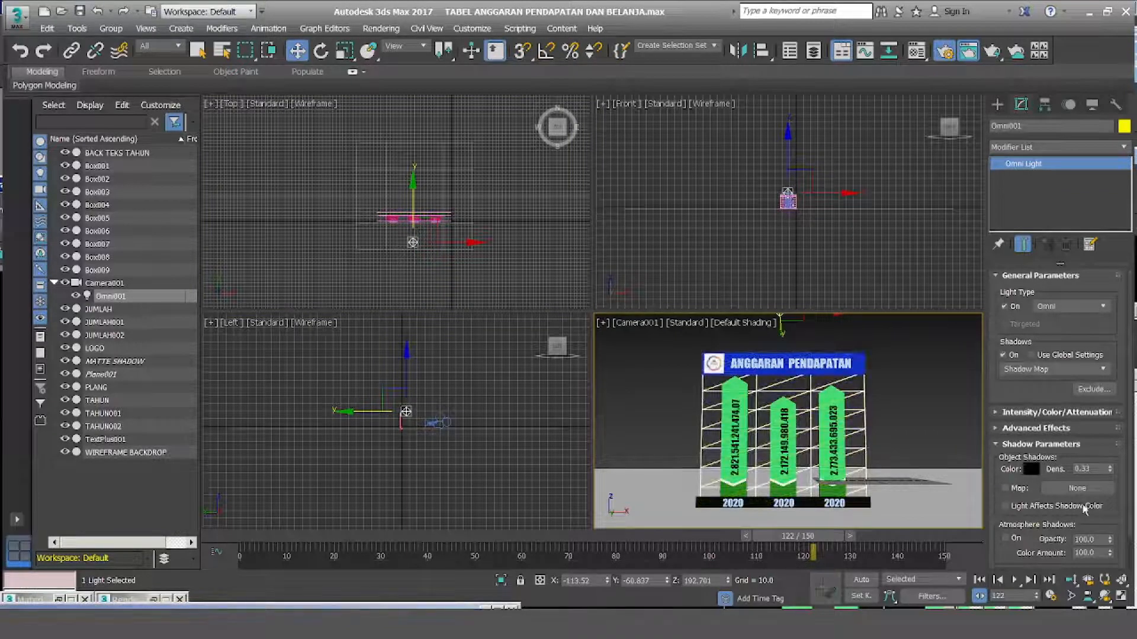
Move the ANGGARAN PENDAPATAN title text slightly farther forward from its panel in the Left view.
click(820, 365)
scroll(403, 412, up, 8)
middle_drag(359, 492, 435, 415)
scroll(435, 414, up, 2)
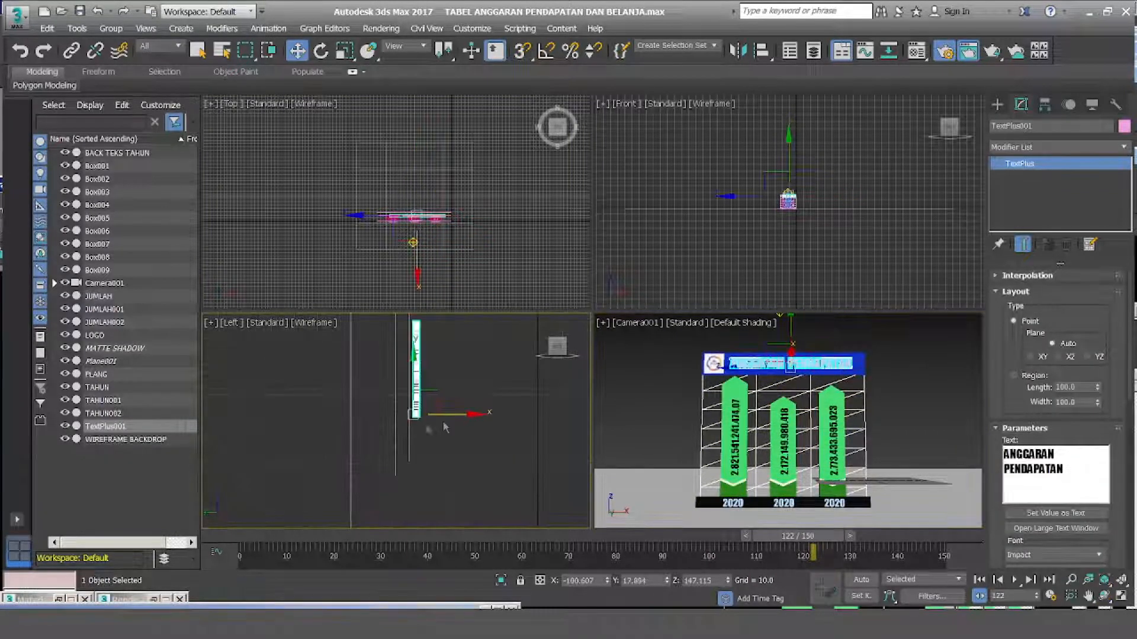
drag(443, 418, 458, 418)
Lower the Omni light to about Z 172 and set its shadow density to 0.24.
scroll(358, 453, down, 7)
click(415, 374)
mouse_move(453, 375)
mouse_down()
mouse_move(488, 411)
mouse_move(451, 378)
mouse_up()
Render the Camera001 view at frame 122 and play back the bar animation.
key(shift+q)
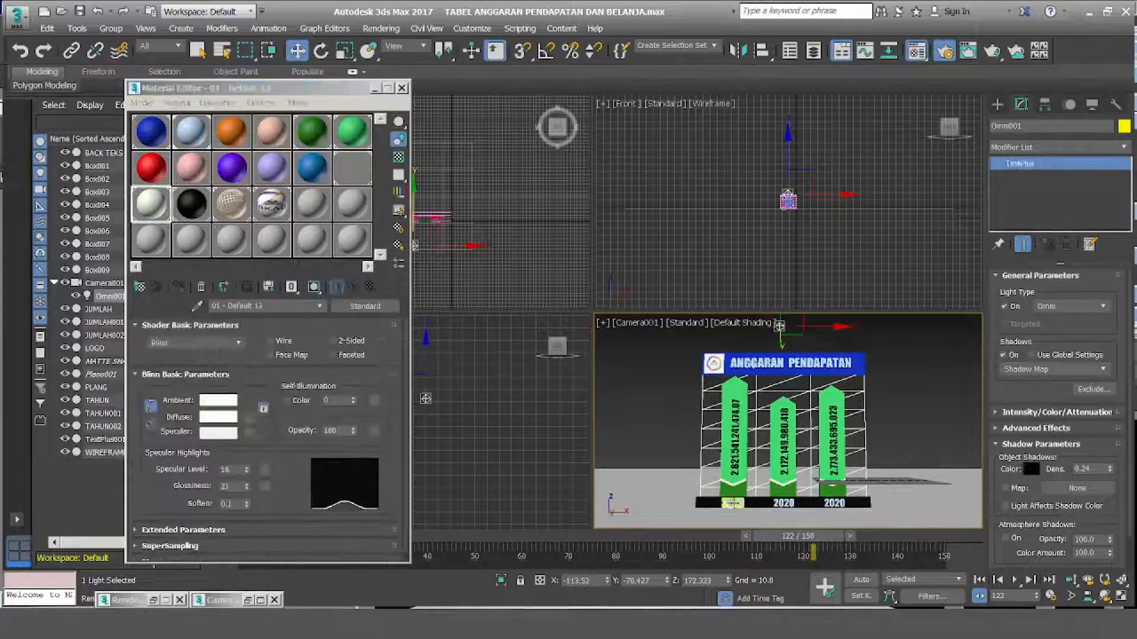
key(shift+q)
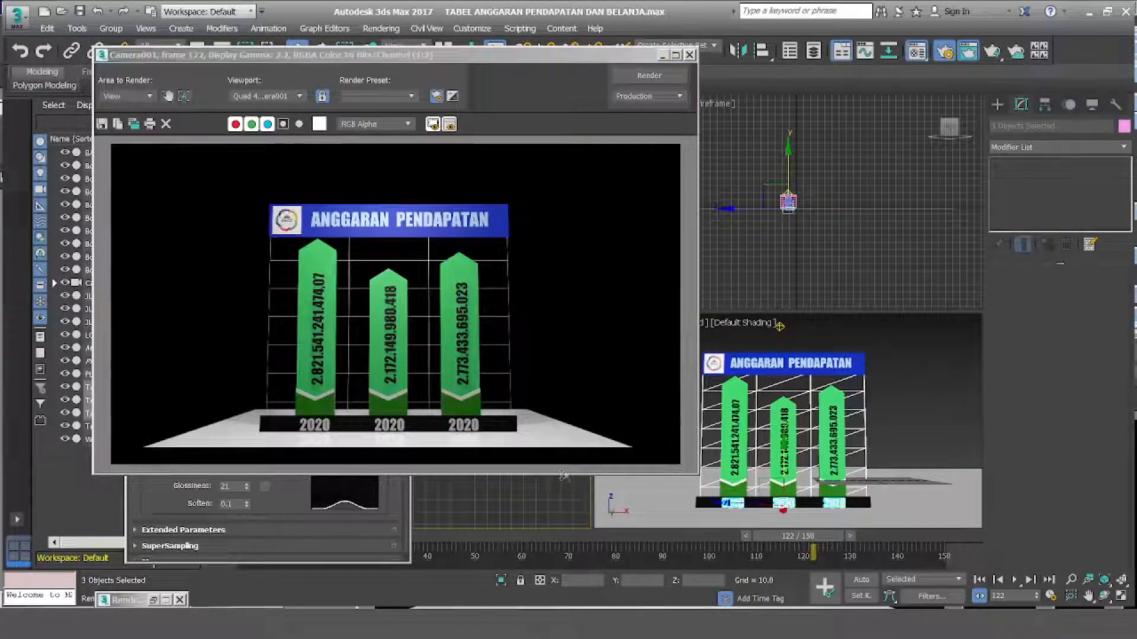
click(663, 55)
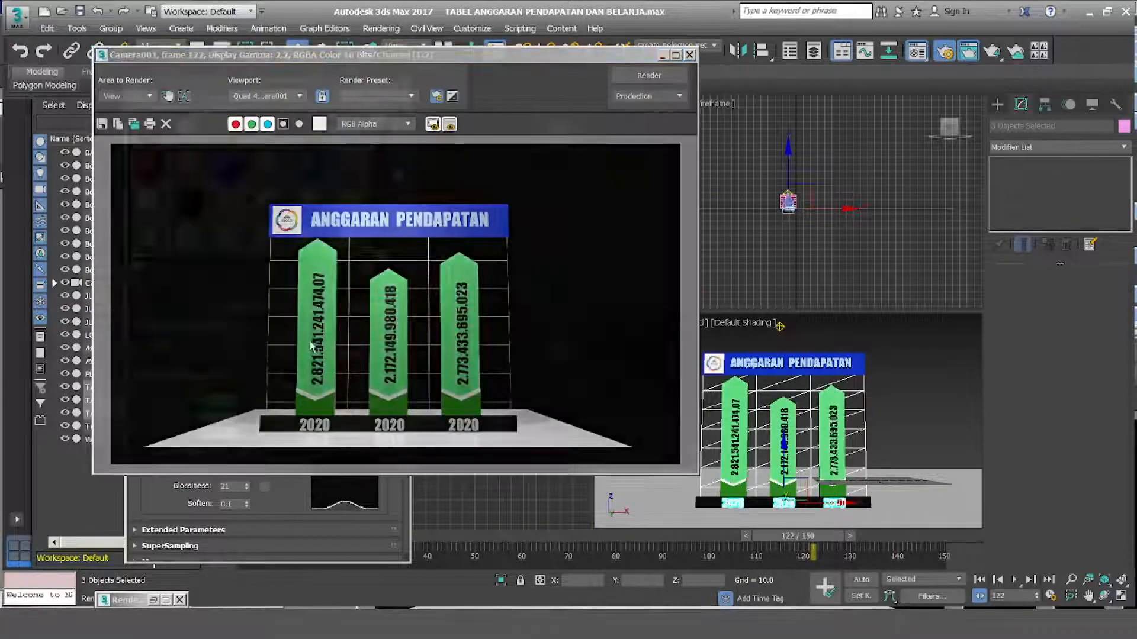
click(1014, 581)
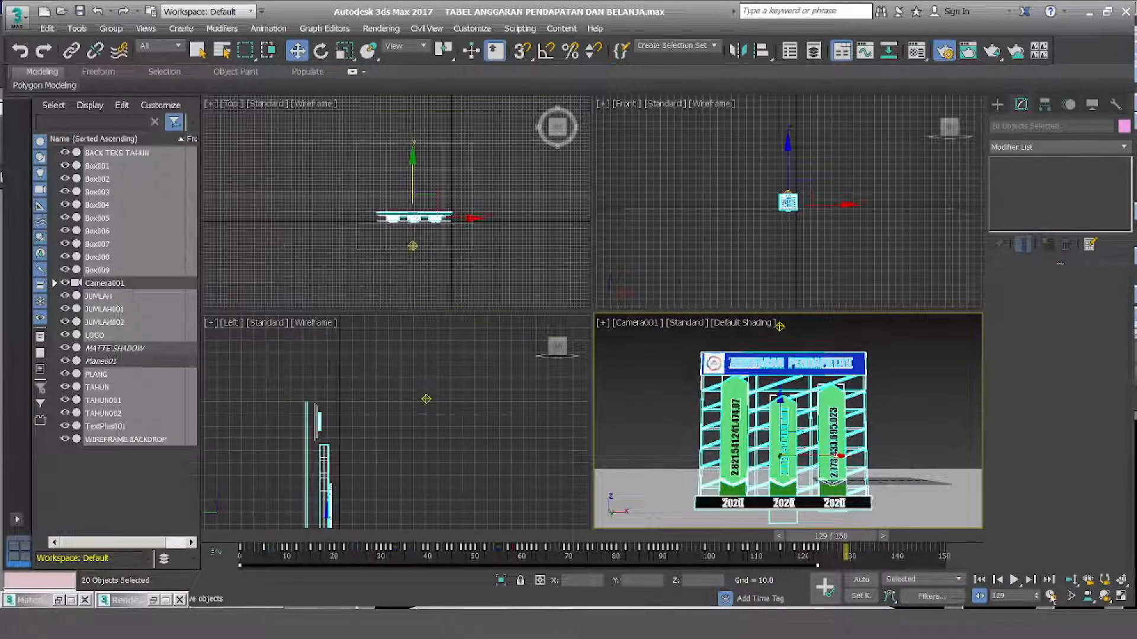
Set the animation's end time to frame 300.
click(1051, 596)
click(521, 352)
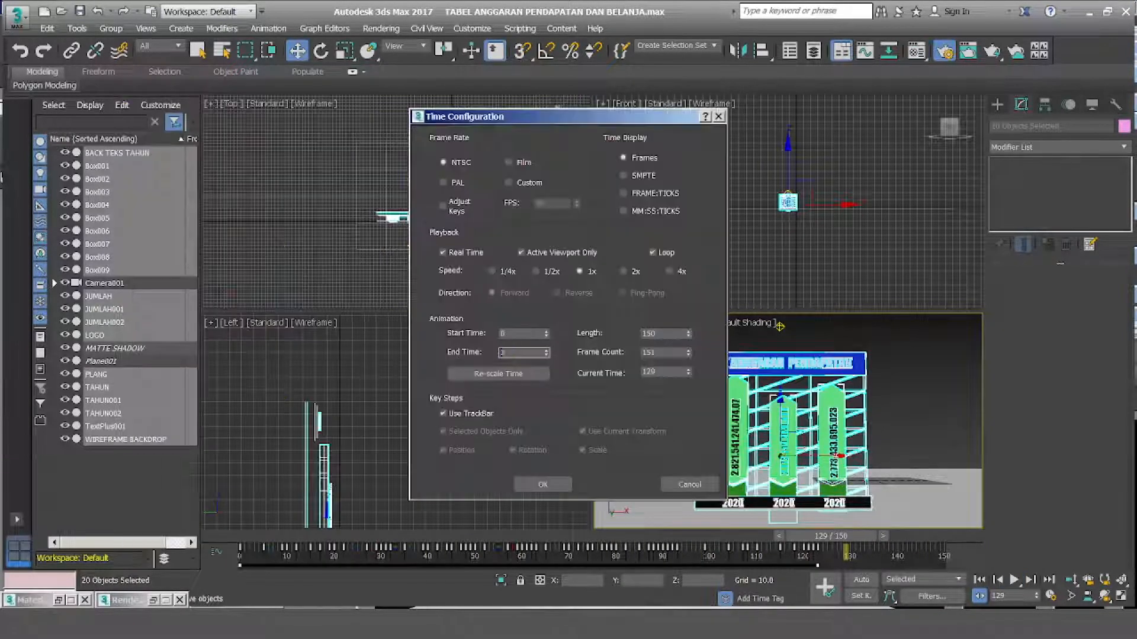
click(553, 483)
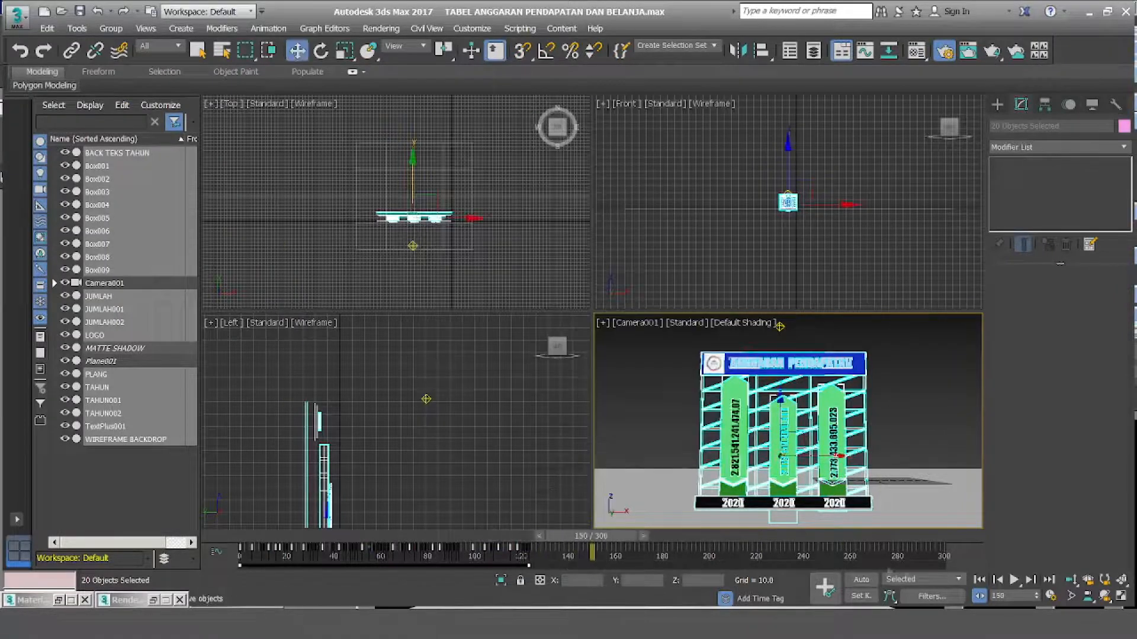
Copy all the chart objects by rotating a clone of them 90 degrees in the Top view.
click(323, 51)
shift+drag(391, 289, 492, 315)
click(574, 378)
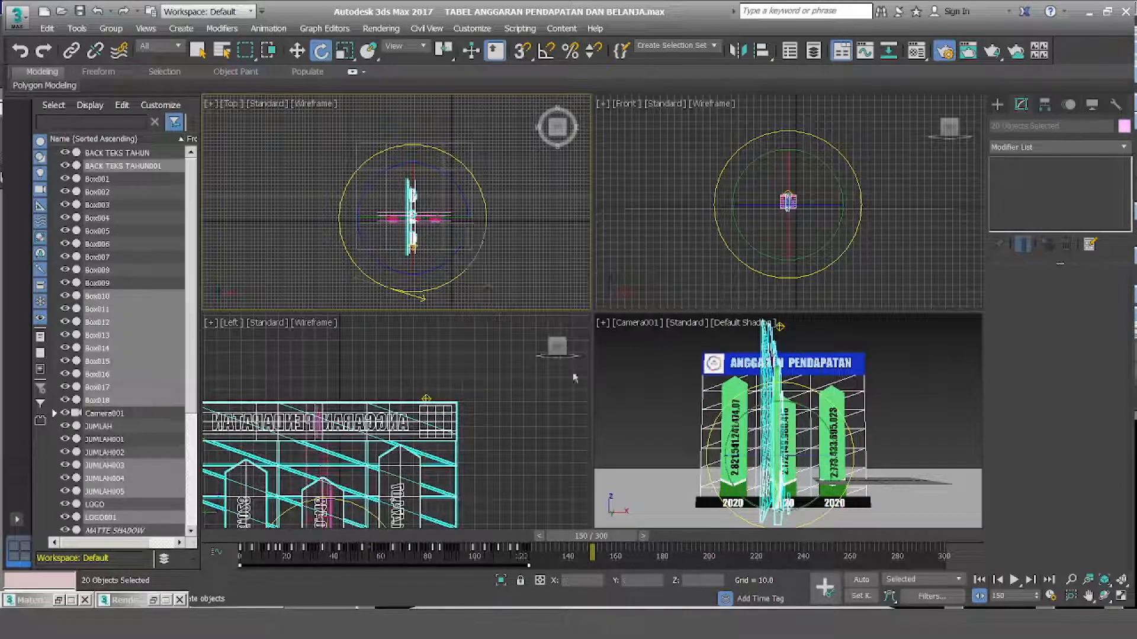
Move the rotated chart copy just past the original's right end, extending backward to form an L shape with a small gap.
scroll(422, 259, up, 4)
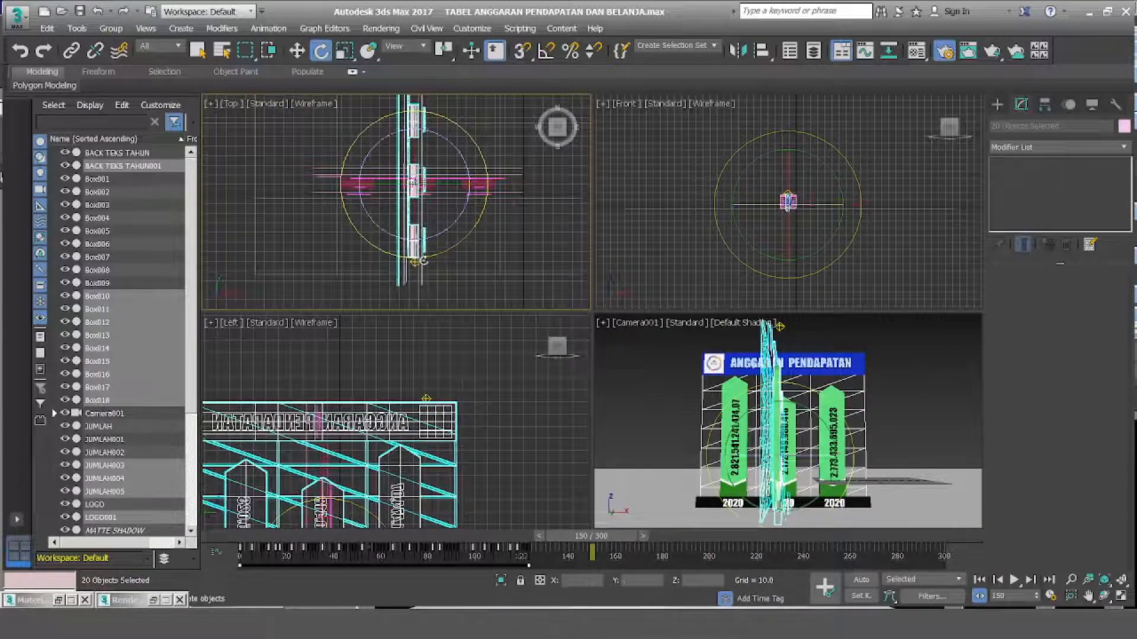
middle_drag(423, 260, 431, 303)
key(w)
drag(424, 181, 440, 89)
scroll(484, 183, down, 2)
middle_drag(485, 183, 481, 220)
drag(474, 188, 566, 195)
drag(515, 147, 515, 133)
middle_drag(515, 133, 508, 149)
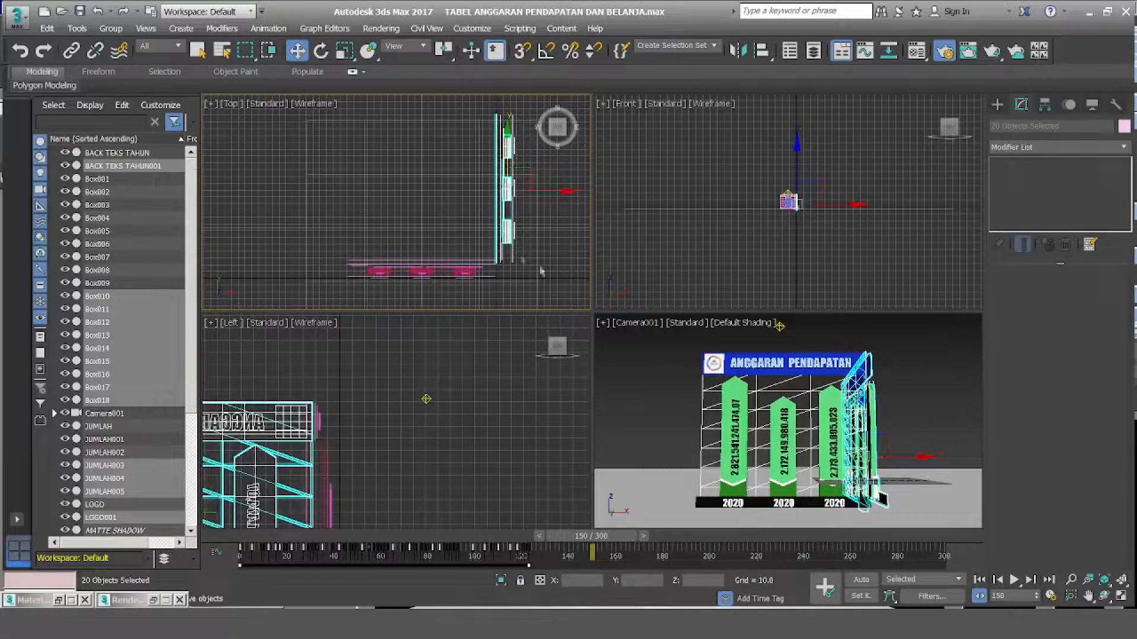
click(932, 414)
drag(539, 167, 540, 169)
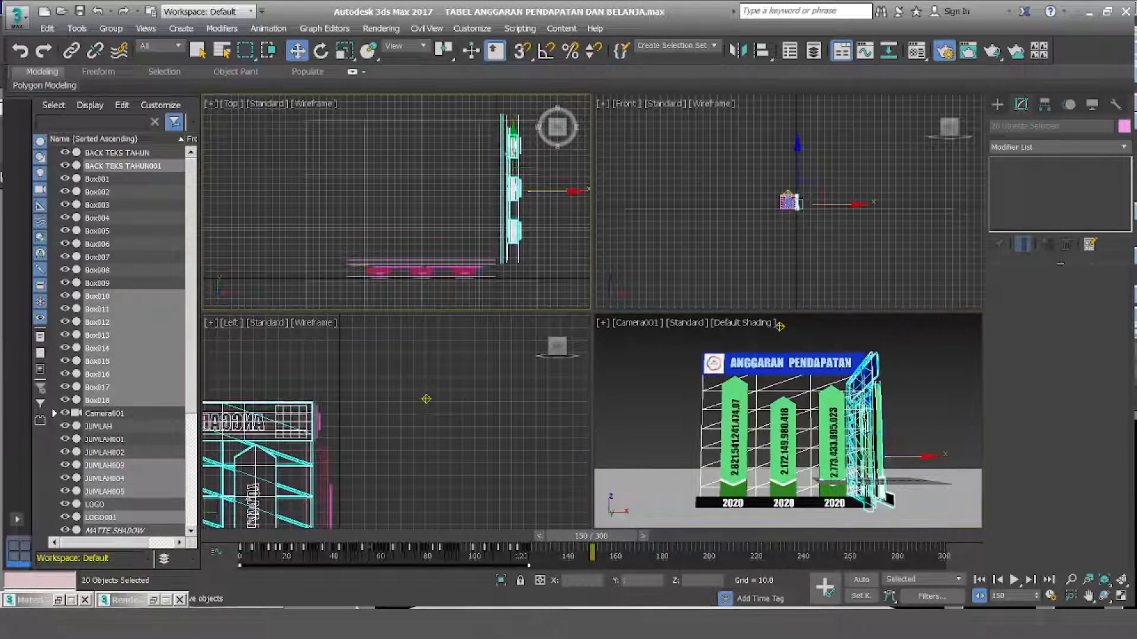
click(476, 224)
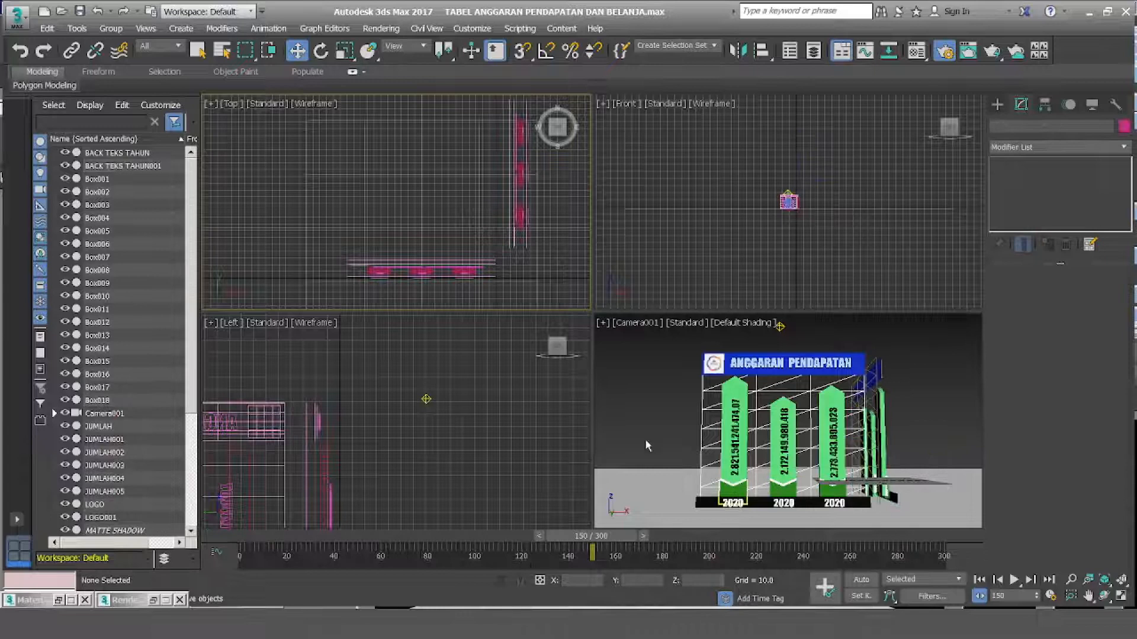
Create a target camera with a 15 mm lens in the Left view, in front of the charts and aimed at them.
scroll(452, 456, down, 5)
click(552, 462)
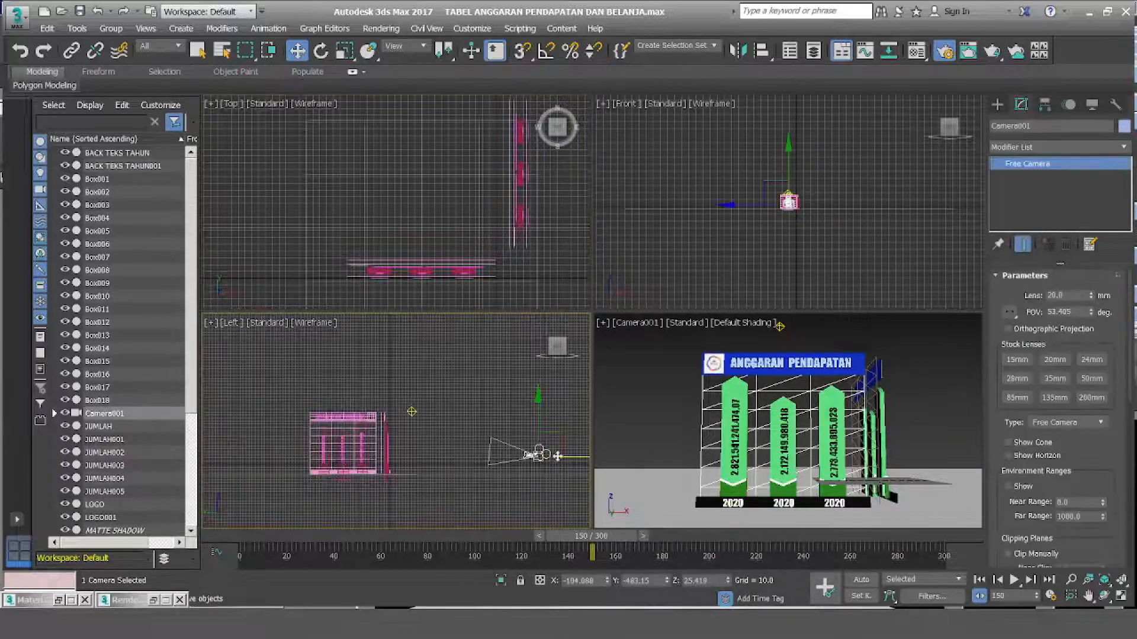
click(997, 104)
click(1088, 191)
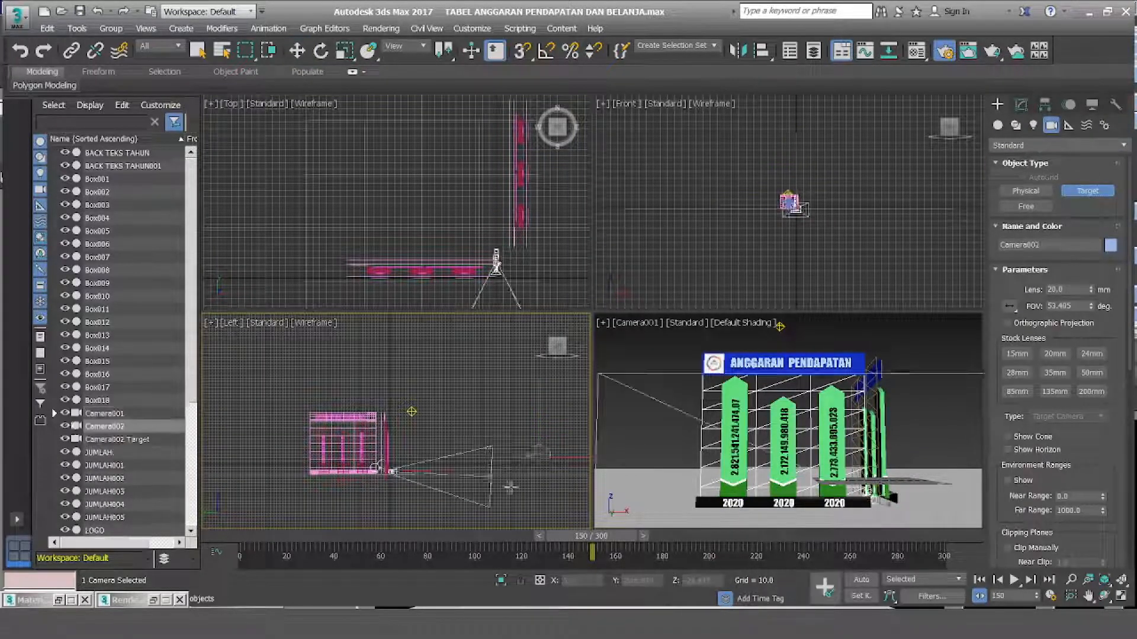
click(1019, 357)
click(297, 51)
Link the Omni light to Camera002 and switch the Camera001 viewport to Camera002.
click(411, 411)
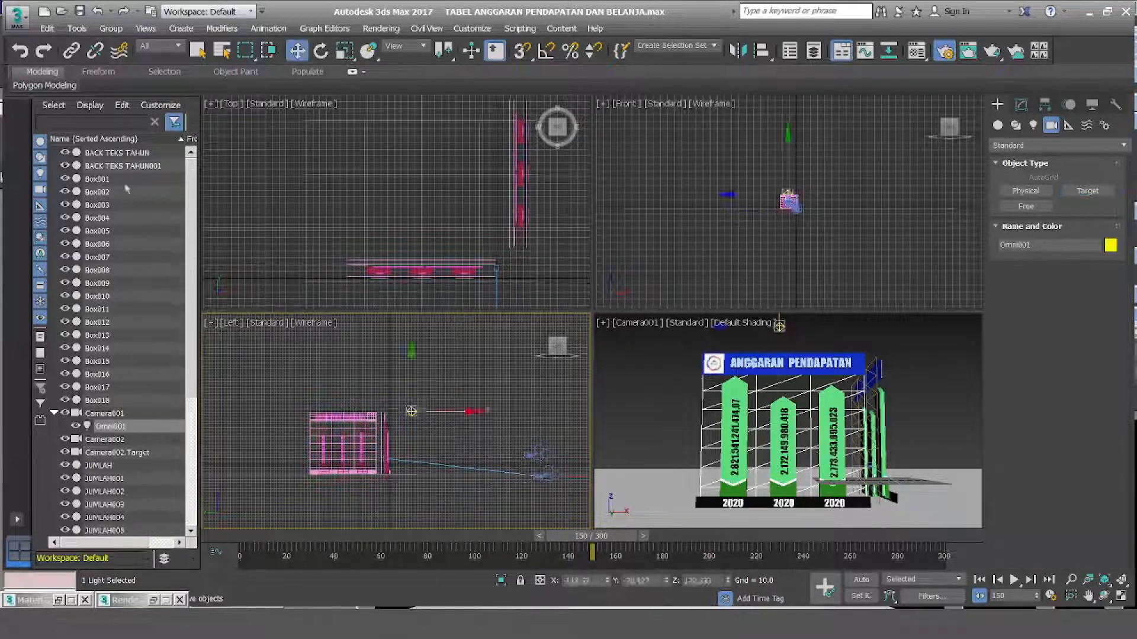
click(650, 325)
click(729, 340)
Raise Camera002, bring it closer to the charts, and try the 20 mm stock lens.
click(544, 476)
drag(546, 439, 546, 426)
drag(572, 463, 502, 452)
click(1021, 105)
click(1055, 359)
Shift Camera002's target slightly right and back toward the second chart in the Top view.
click(136, 440)
click(519, 462)
middle_drag(501, 272, 395, 177)
click(391, 175)
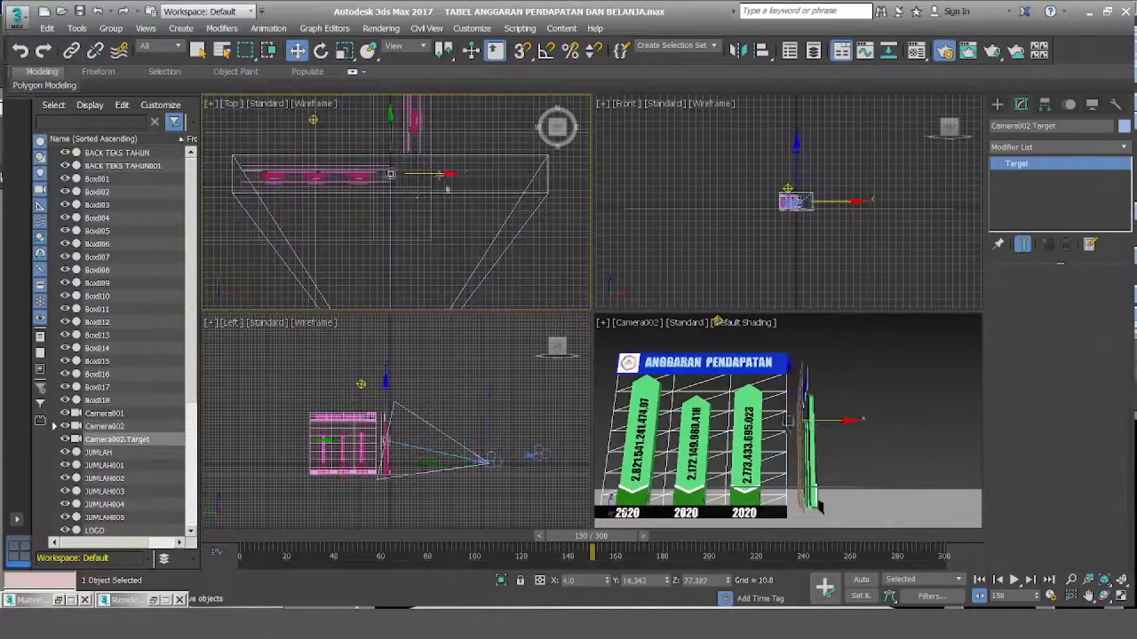
drag(446, 175, 457, 176)
drag(402, 121, 402, 116)
Move Camera002 to the right side of the charts in the Top view so it faces the second chart.
scroll(427, 159, down, 5)
click(417, 244)
drag(462, 244, 595, 178)
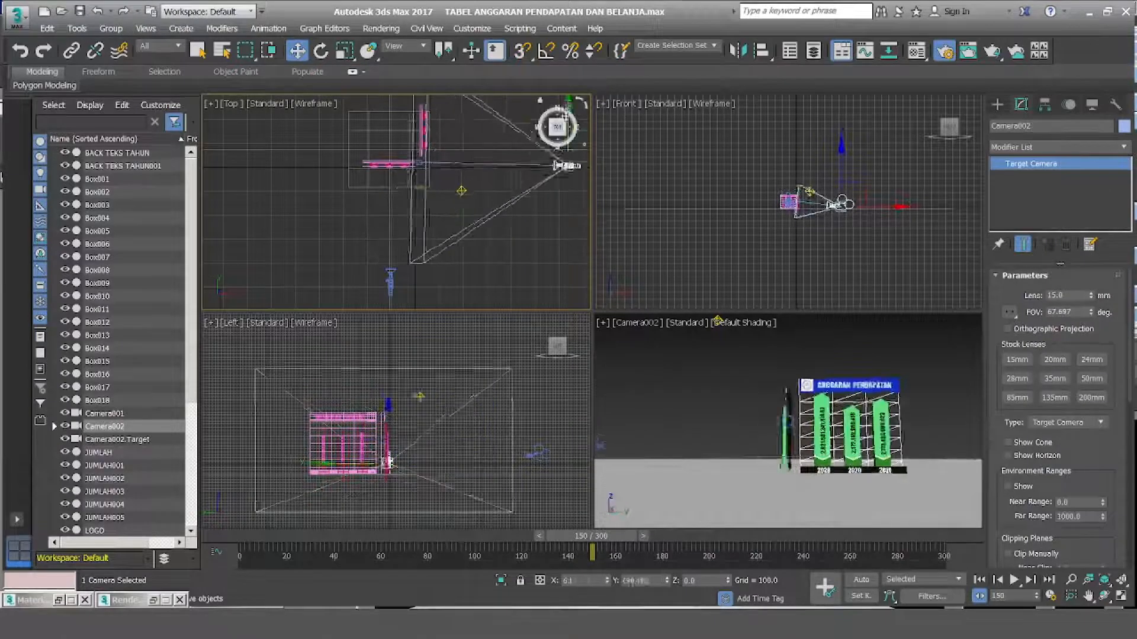
Reposition Camera002 around the charts in the Top view and render its view.
drag(533, 131, 522, 94)
middle_drag(523, 95, 452, 151)
drag(451, 150, 455, 105)
drag(492, 159, 463, 172)
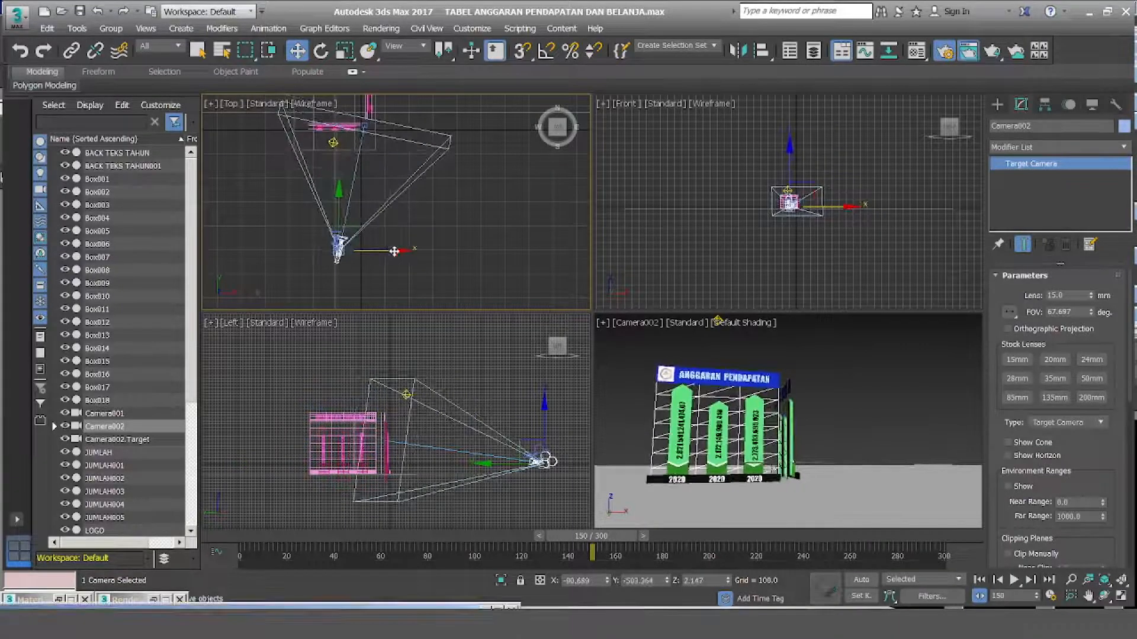
key(shift+q)
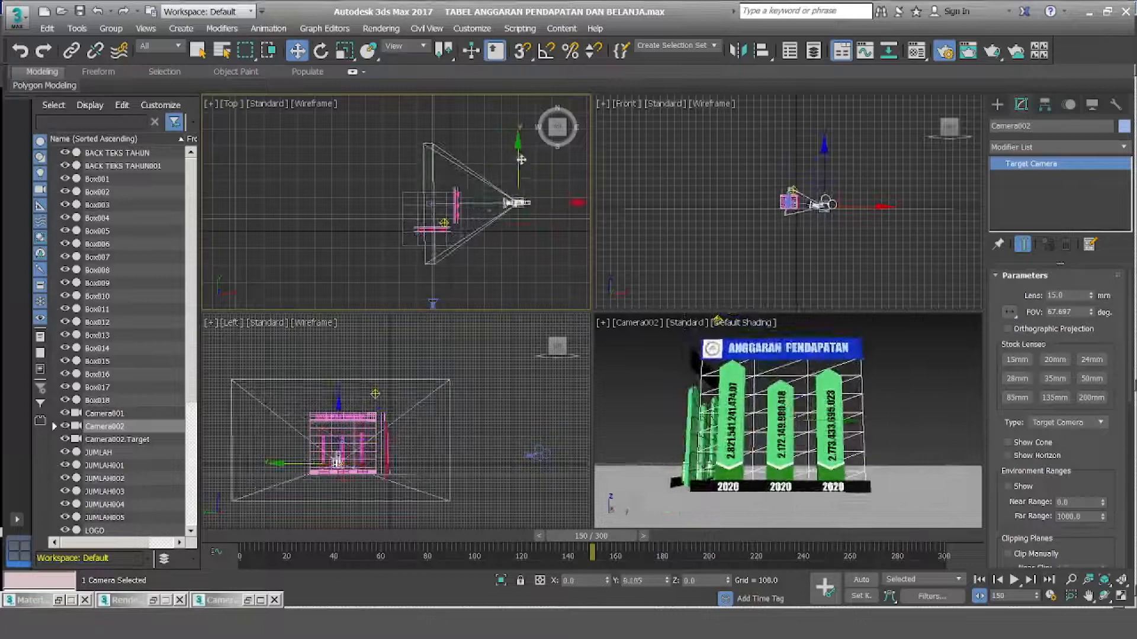
click(429, 204)
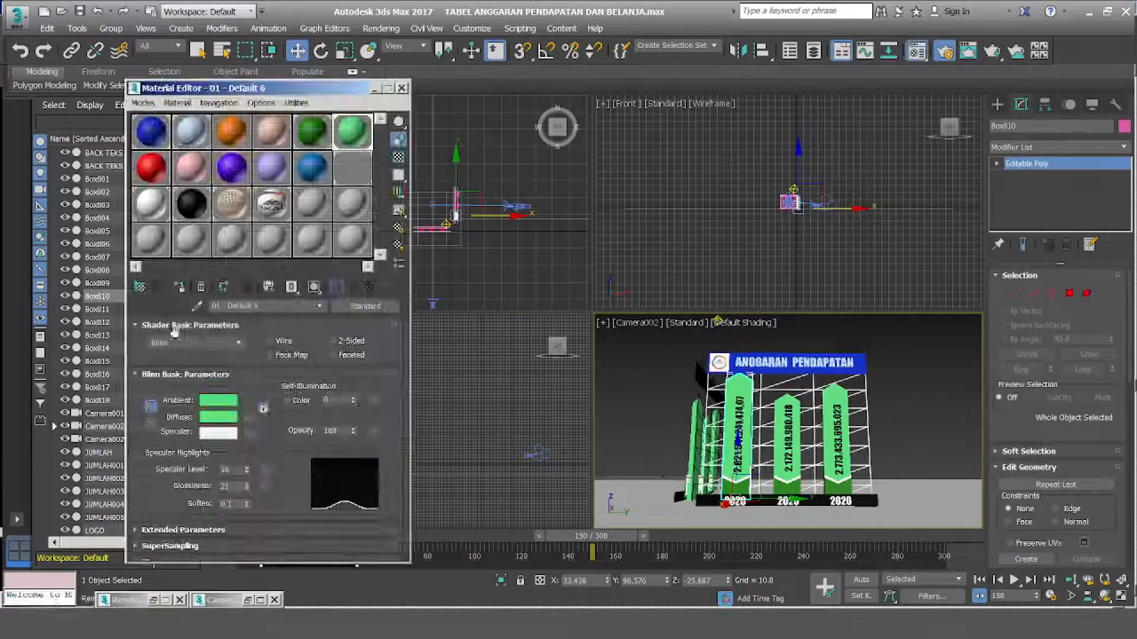
Recolour the second chart's bars with orange bases and light-orange shafts, and change its title to ANGGARAN BELANJA.
click(663, 370)
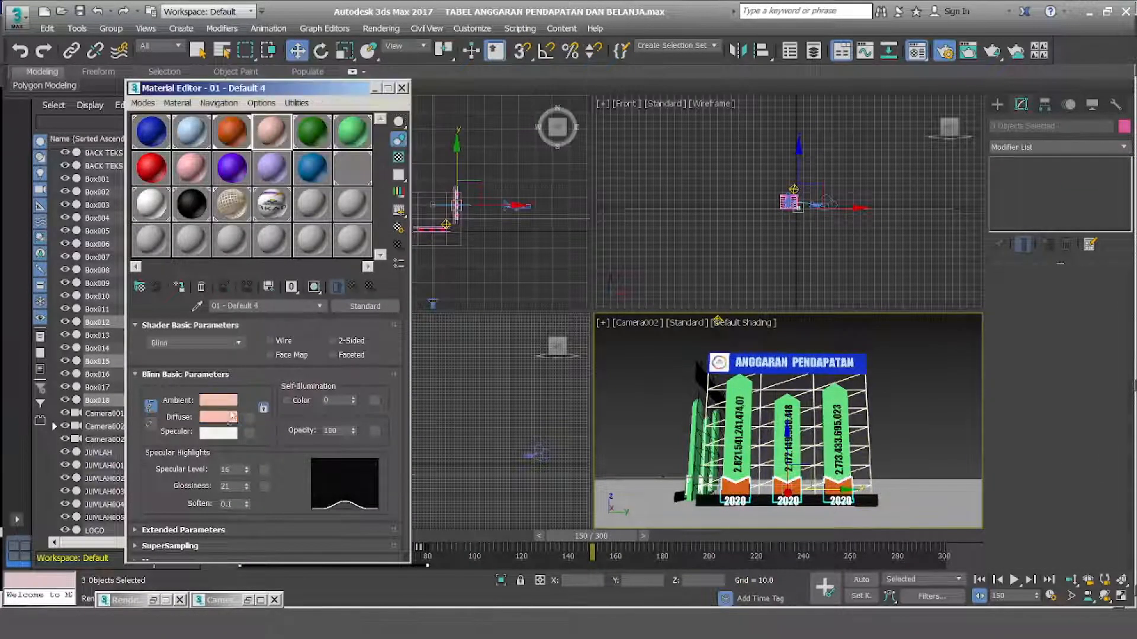
click(233, 417)
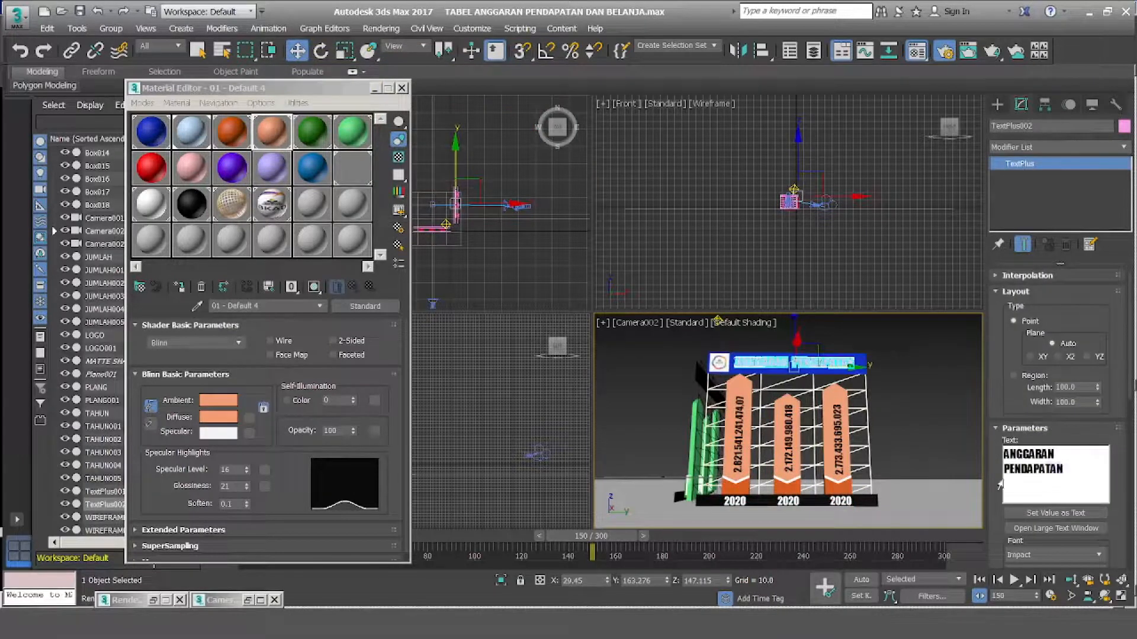
click(924, 415)
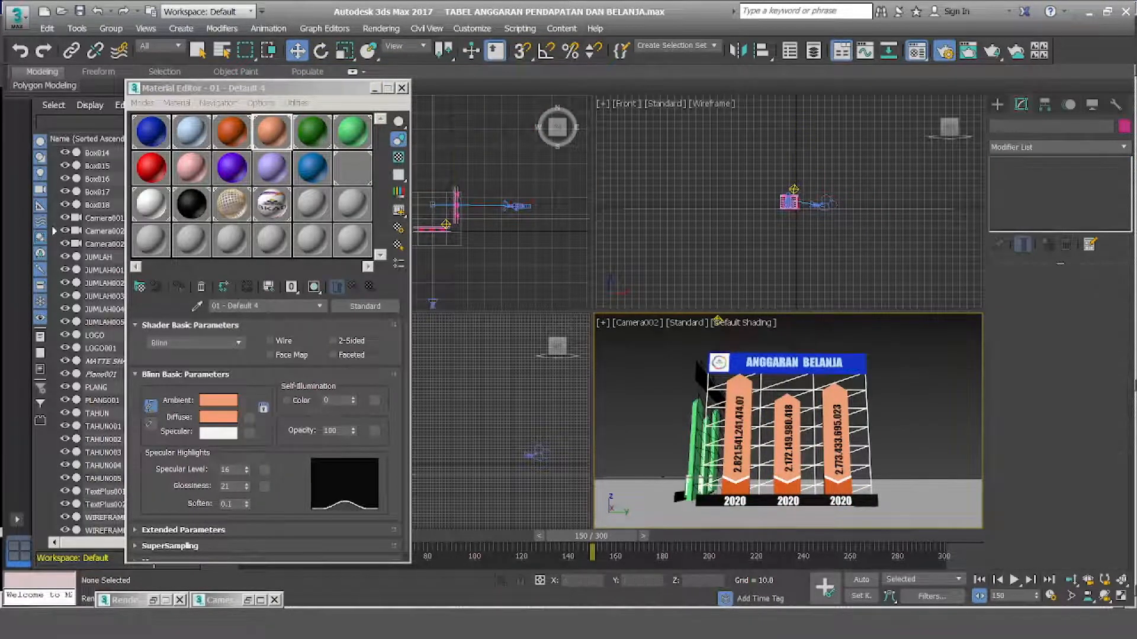
Switch to Word and Notepad and copy the BELANJA amounts 2.807.054.241.474,07, 2.165.229.980.418 and 2.761.104.021.863 from the budget table into the note.
key(alt+Tab)
drag(891, 350, 891, 492)
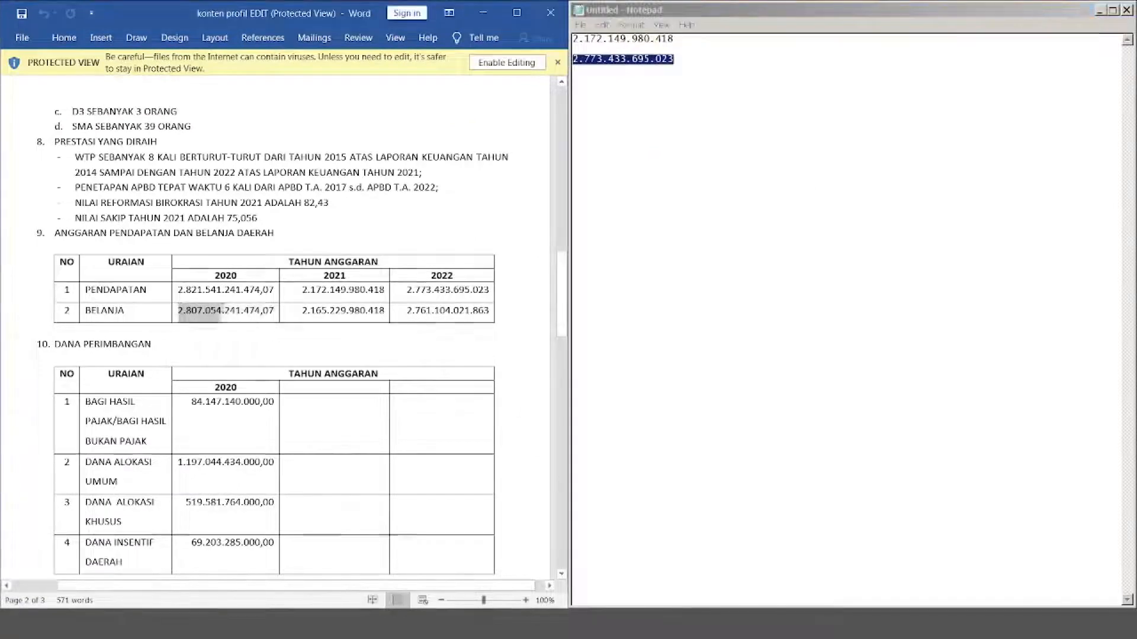
click(657, 154)
key(ctrl+a)
text(2.807.054.241.474,07)
double_click(343, 311)
key(ctrl+c)
click(600, 60)
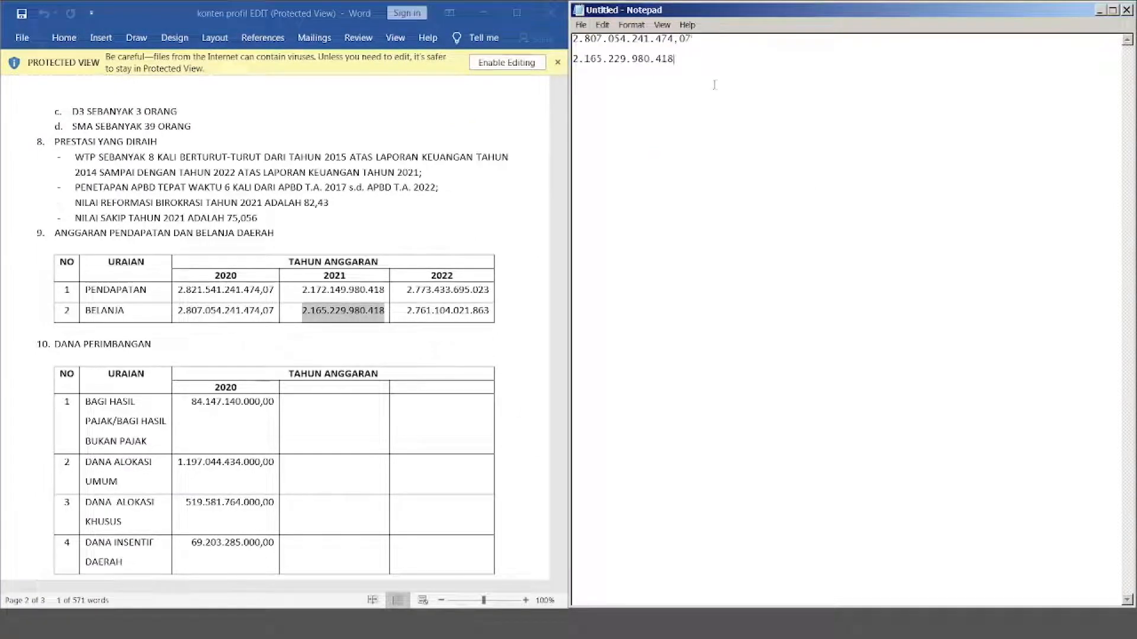
double_click(448, 311)
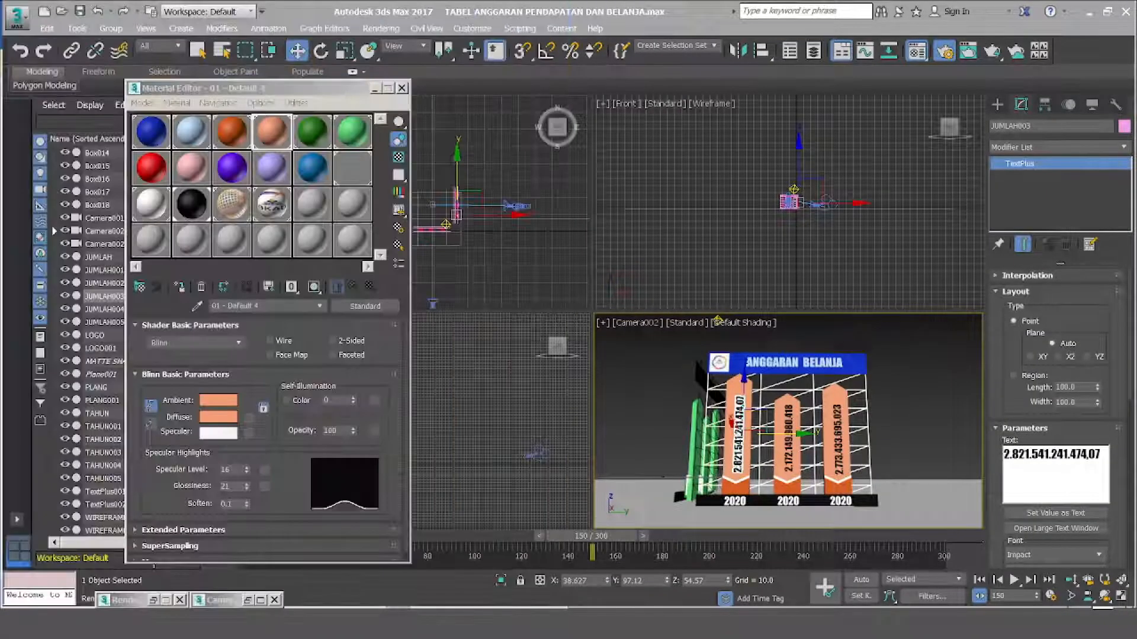
Switch back to 3ds Max and replace the second chart's bar amounts with 2.807.054.241.474,07, 2.165.229.980.418 and 2.761.104.021.863.
drag(1003, 454, 1100, 470)
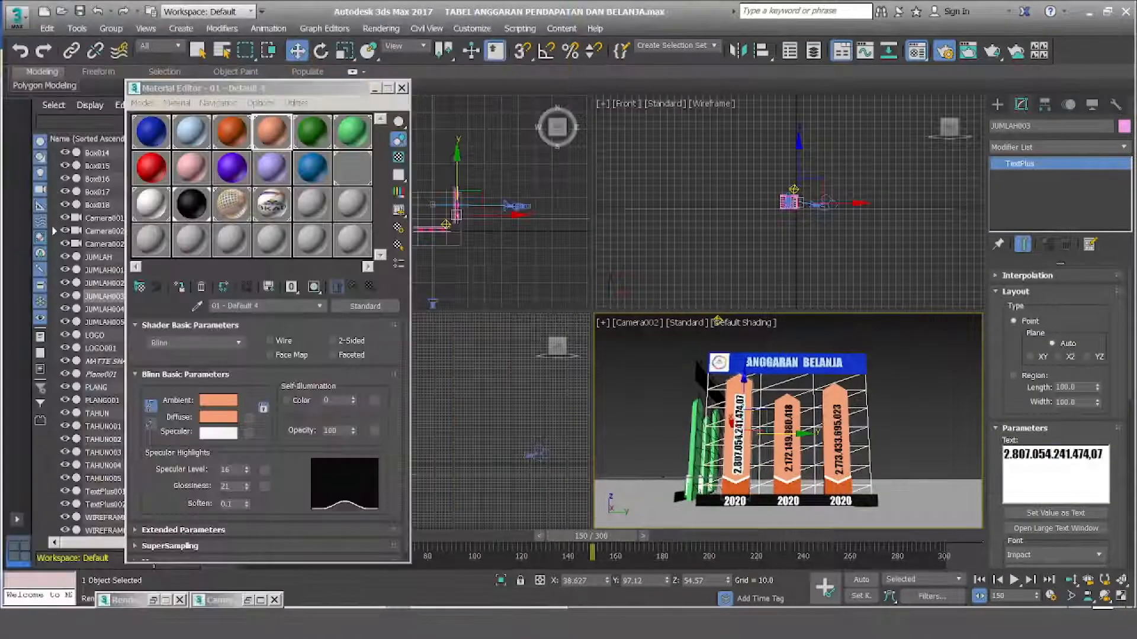
click(789, 439)
double_click(1051, 461)
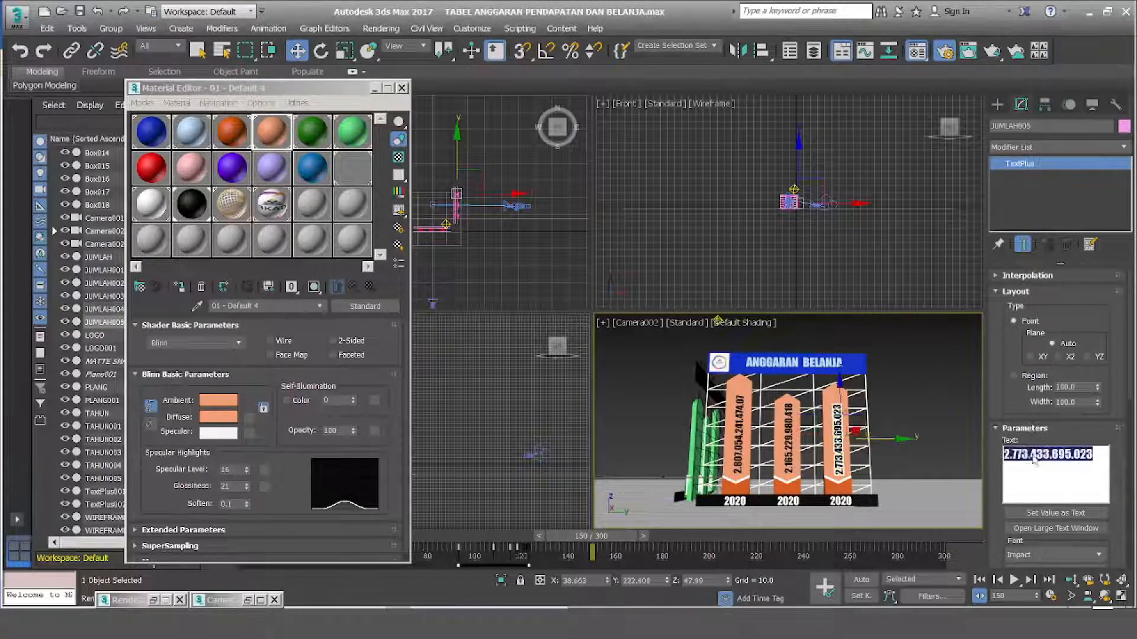
click(923, 398)
Animate Camera002 with Auto Key from a left-side view at frame 0 to a frontal view of the first chart, and play it back.
click(979, 579)
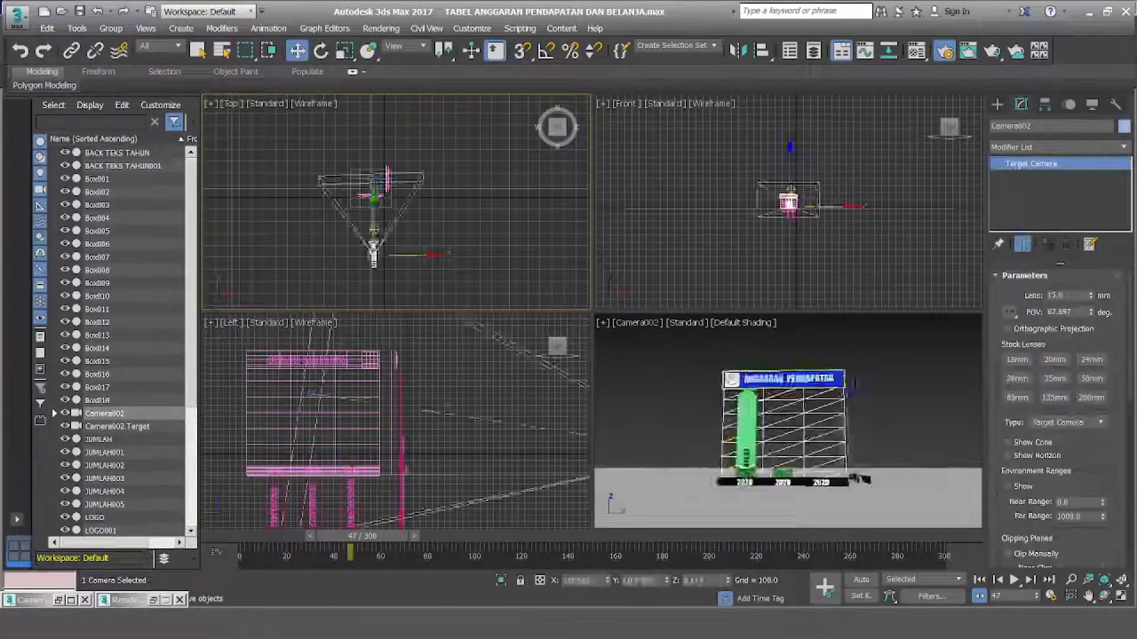
drag(347, 536, 582, 536)
click(979, 580)
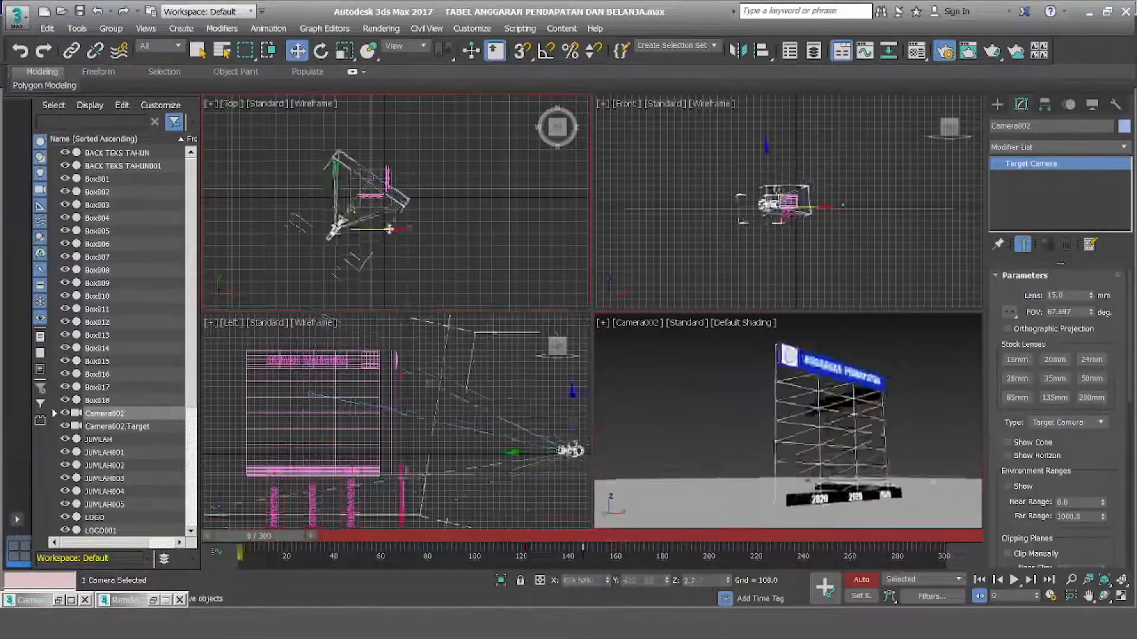
click(1014, 582)
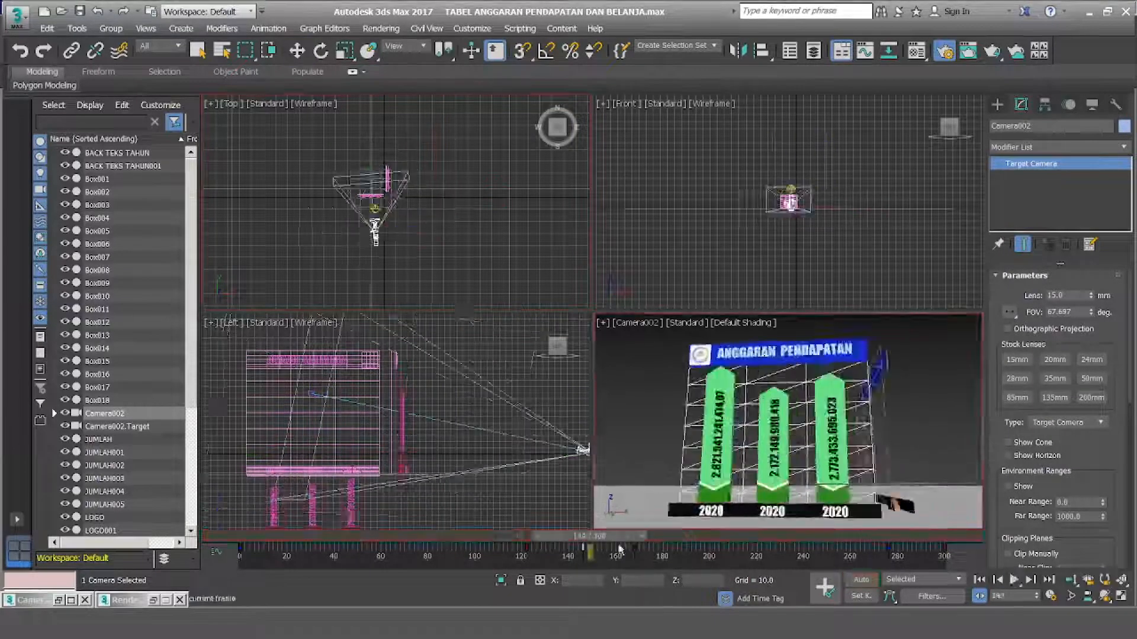